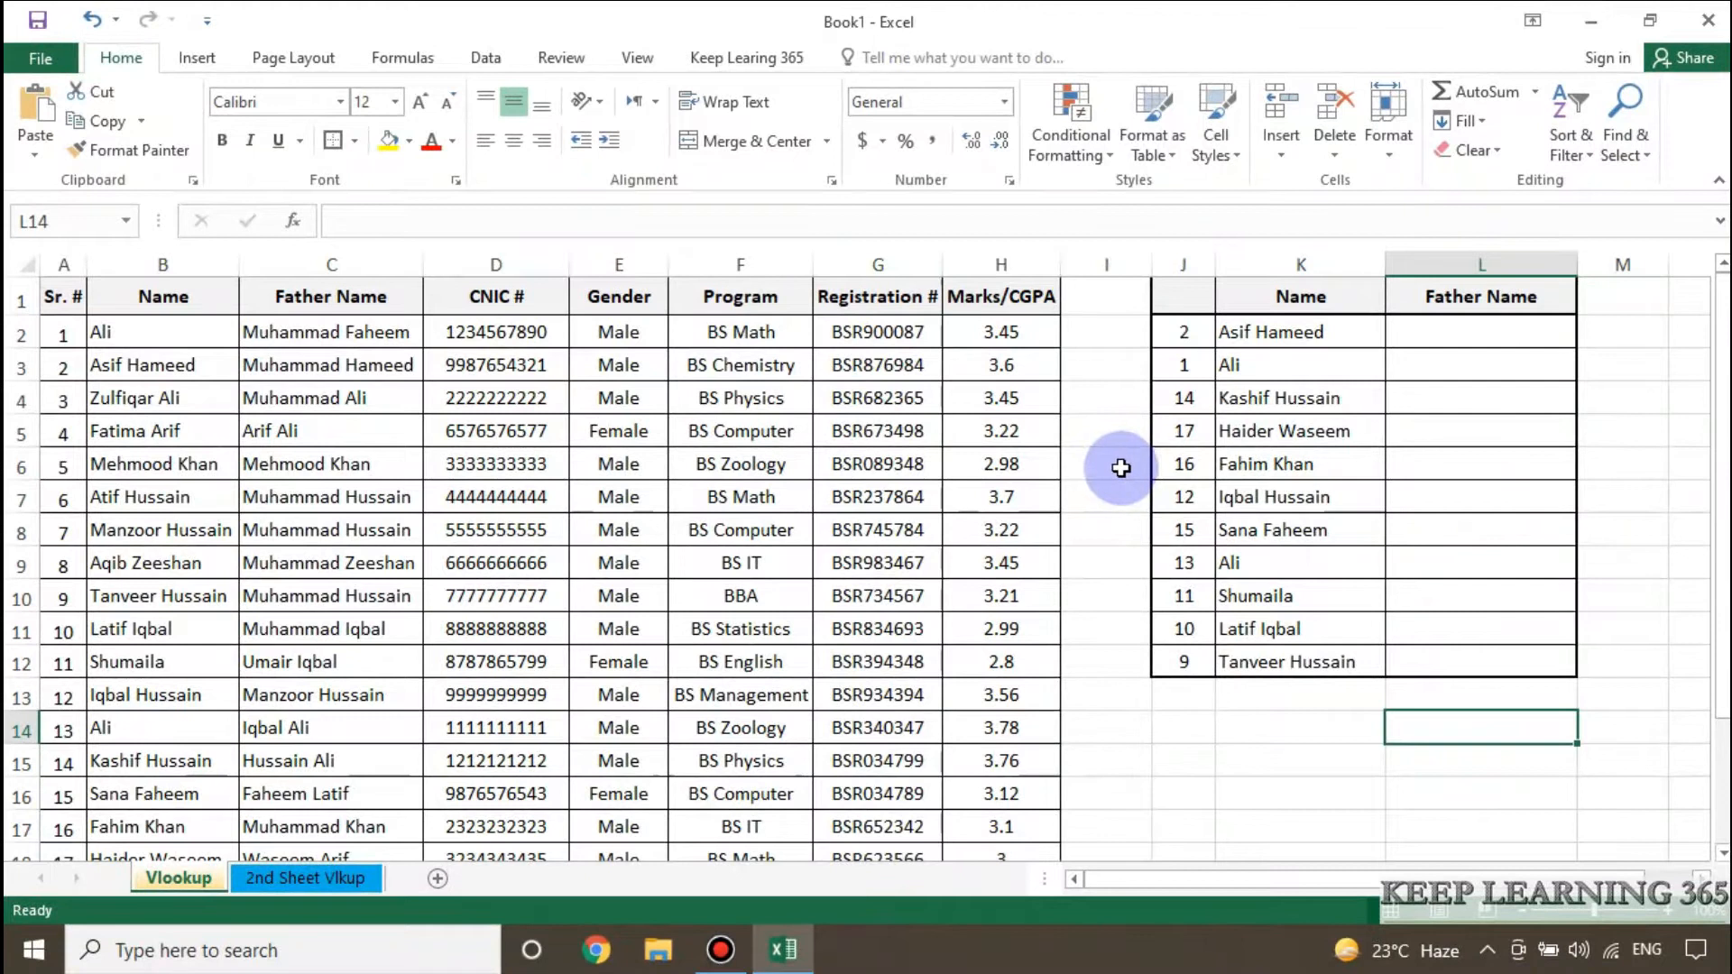
Examine the student records in columns A to H and the names awaiting a Father Name in the lookup list.
drag(62, 296, 773, 490)
click(767, 496)
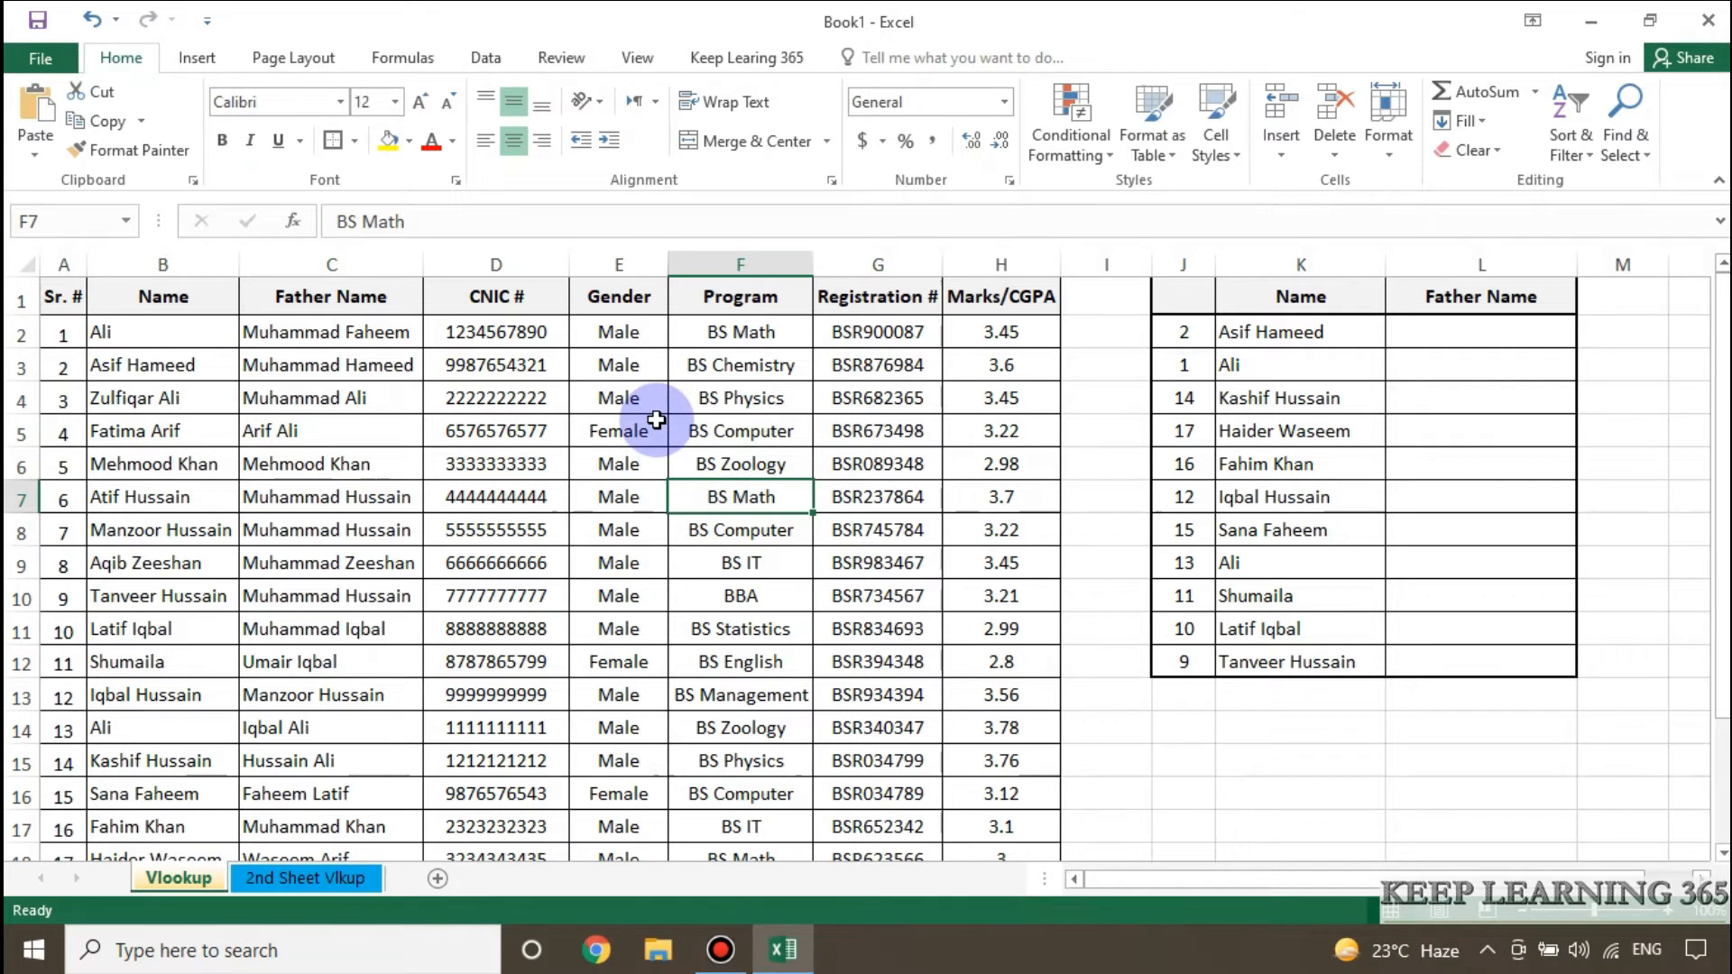
drag(72, 298, 991, 764)
scroll(991, 763, up, 1)
click(582, 338)
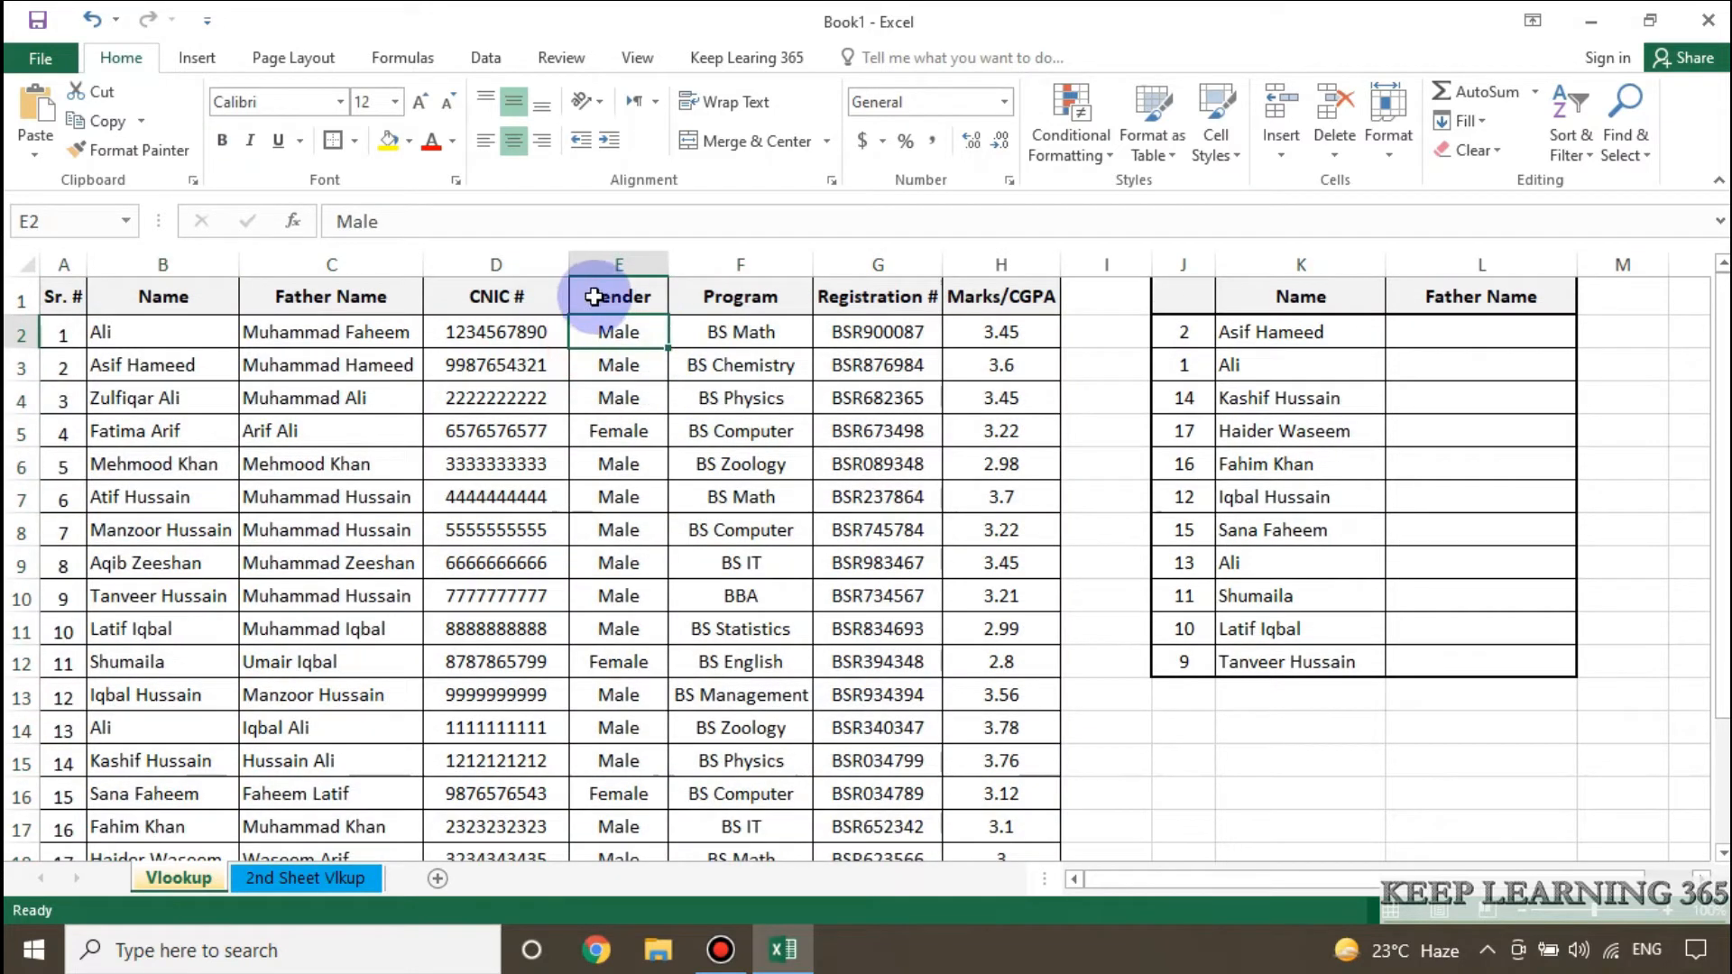
click(1457, 335)
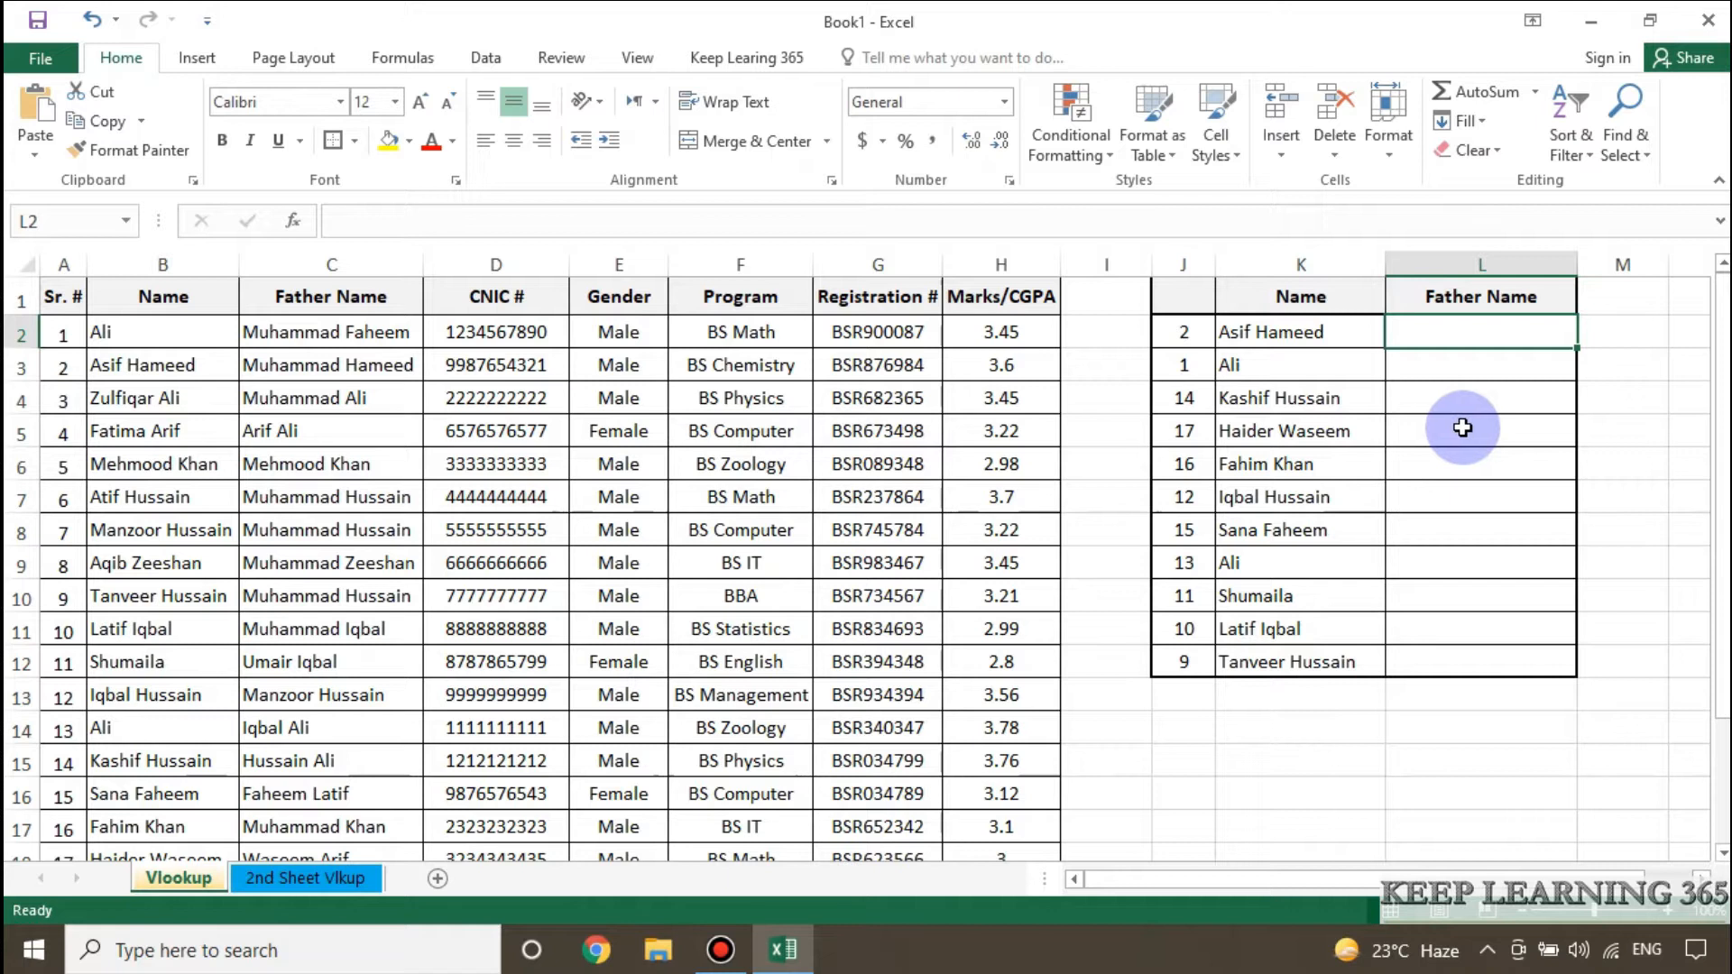
click(1463, 418)
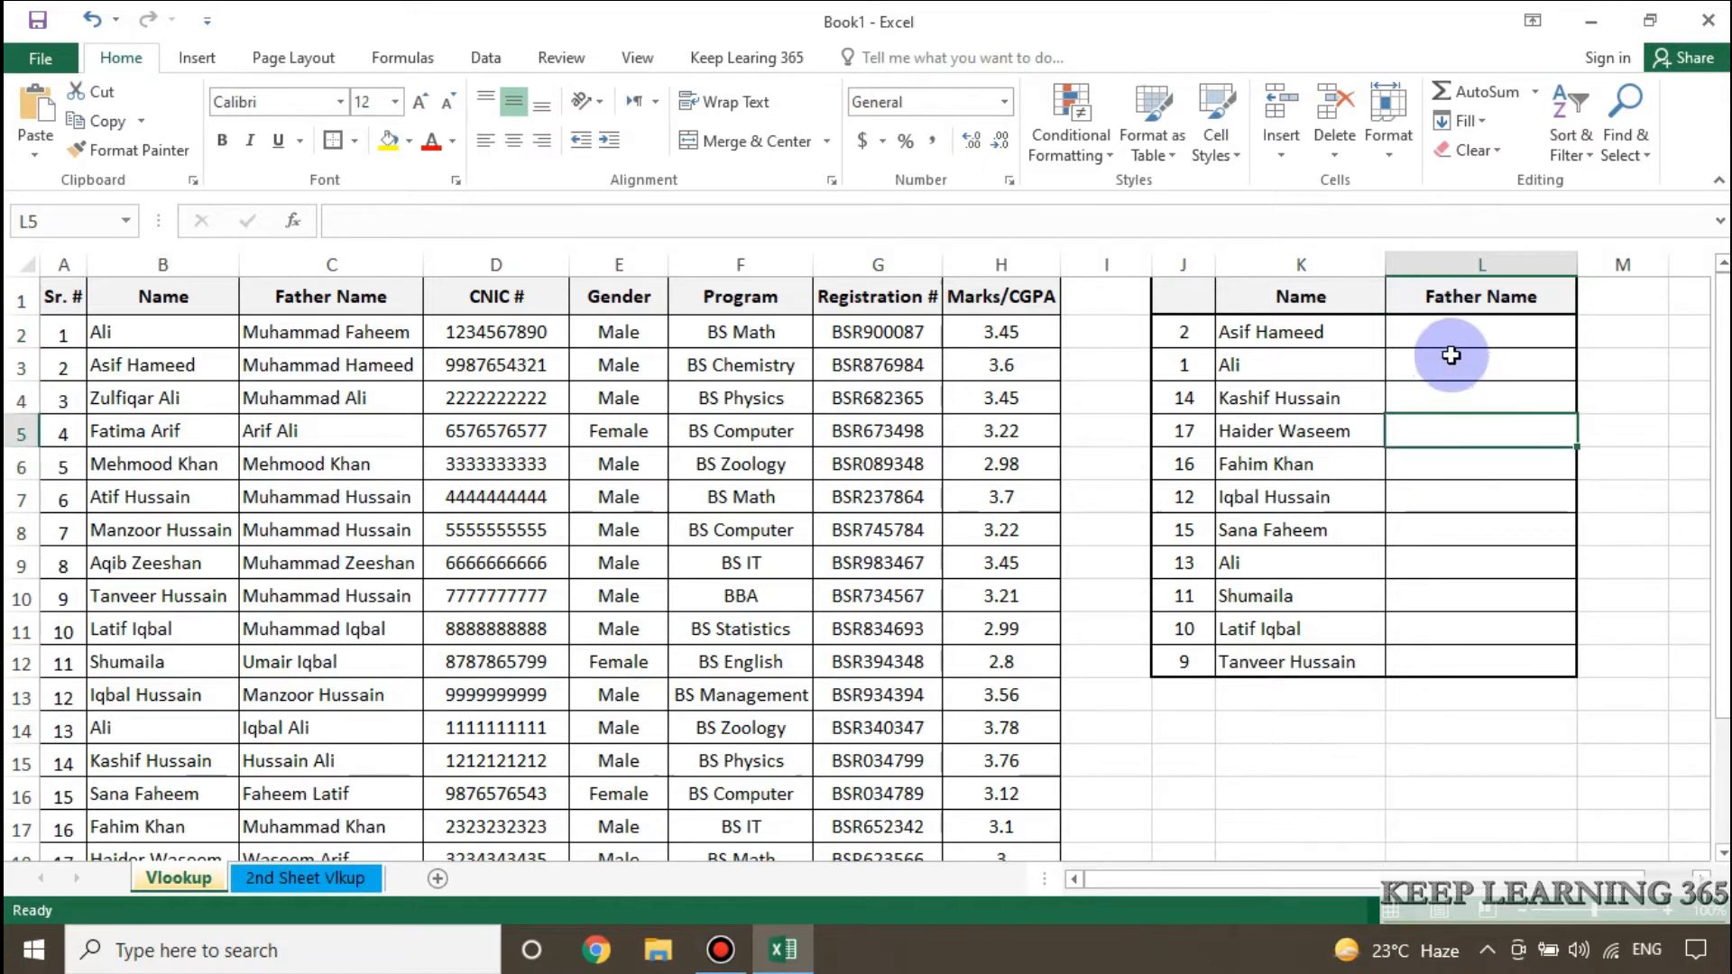
click(1288, 341)
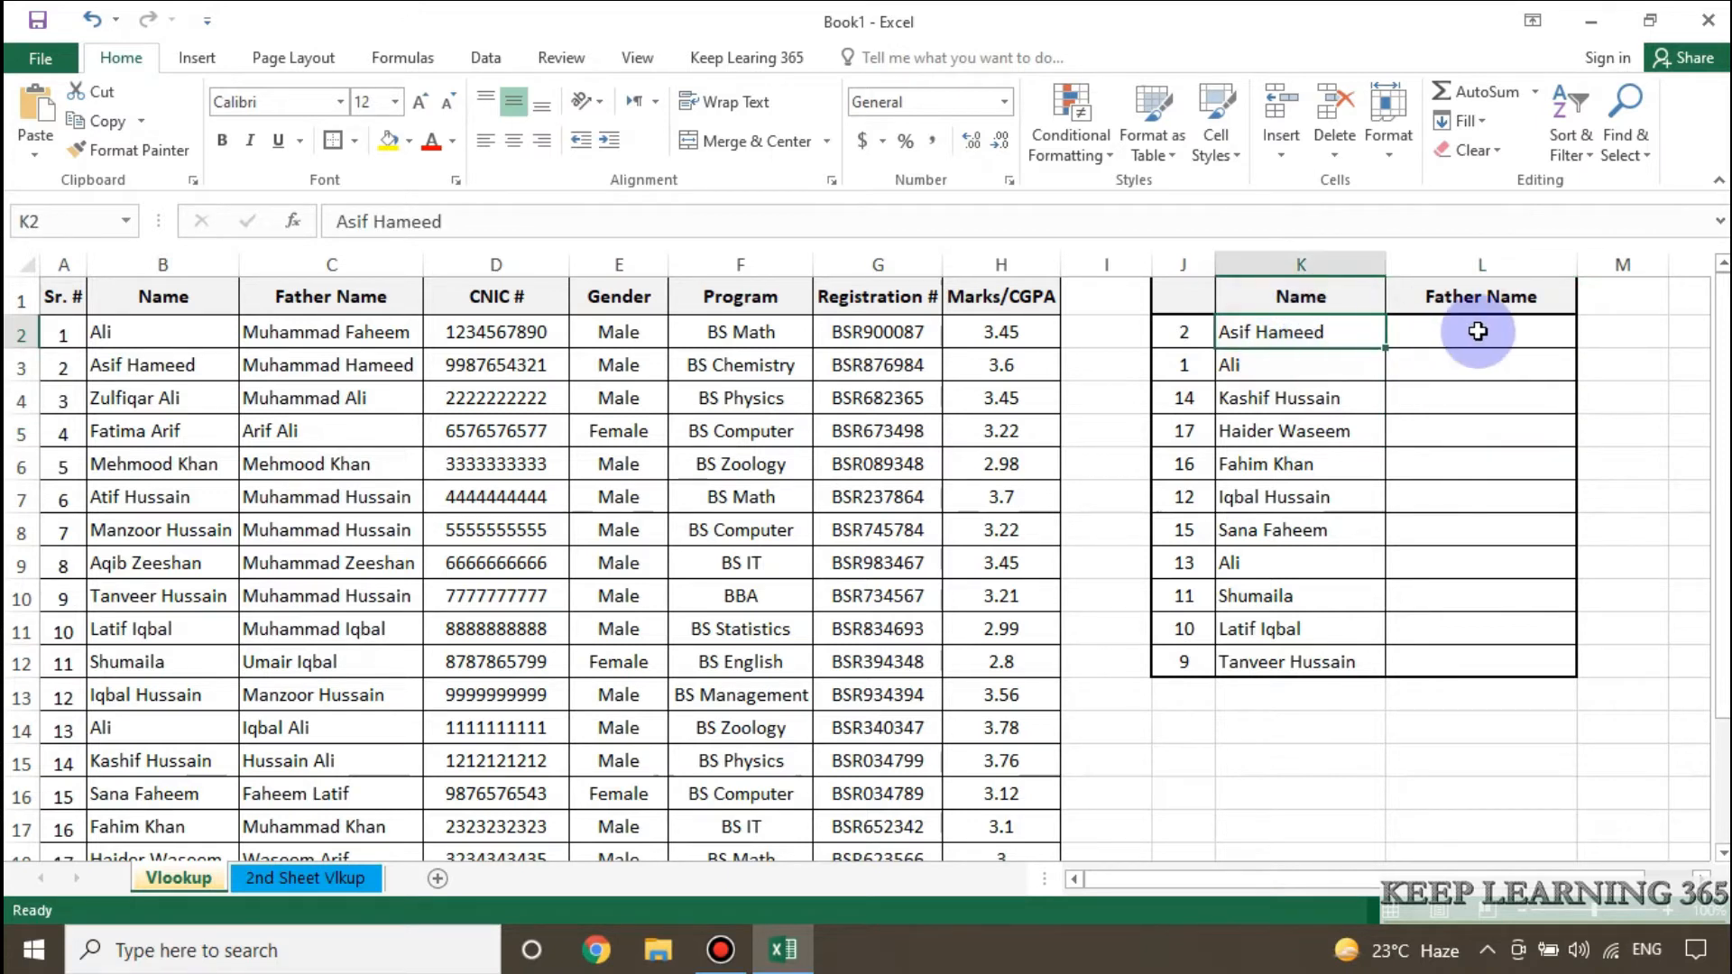
Start a VLOOKUP formula in L2 with K2 as the lookup value and B2:C18 as the table array.
click(1457, 335)
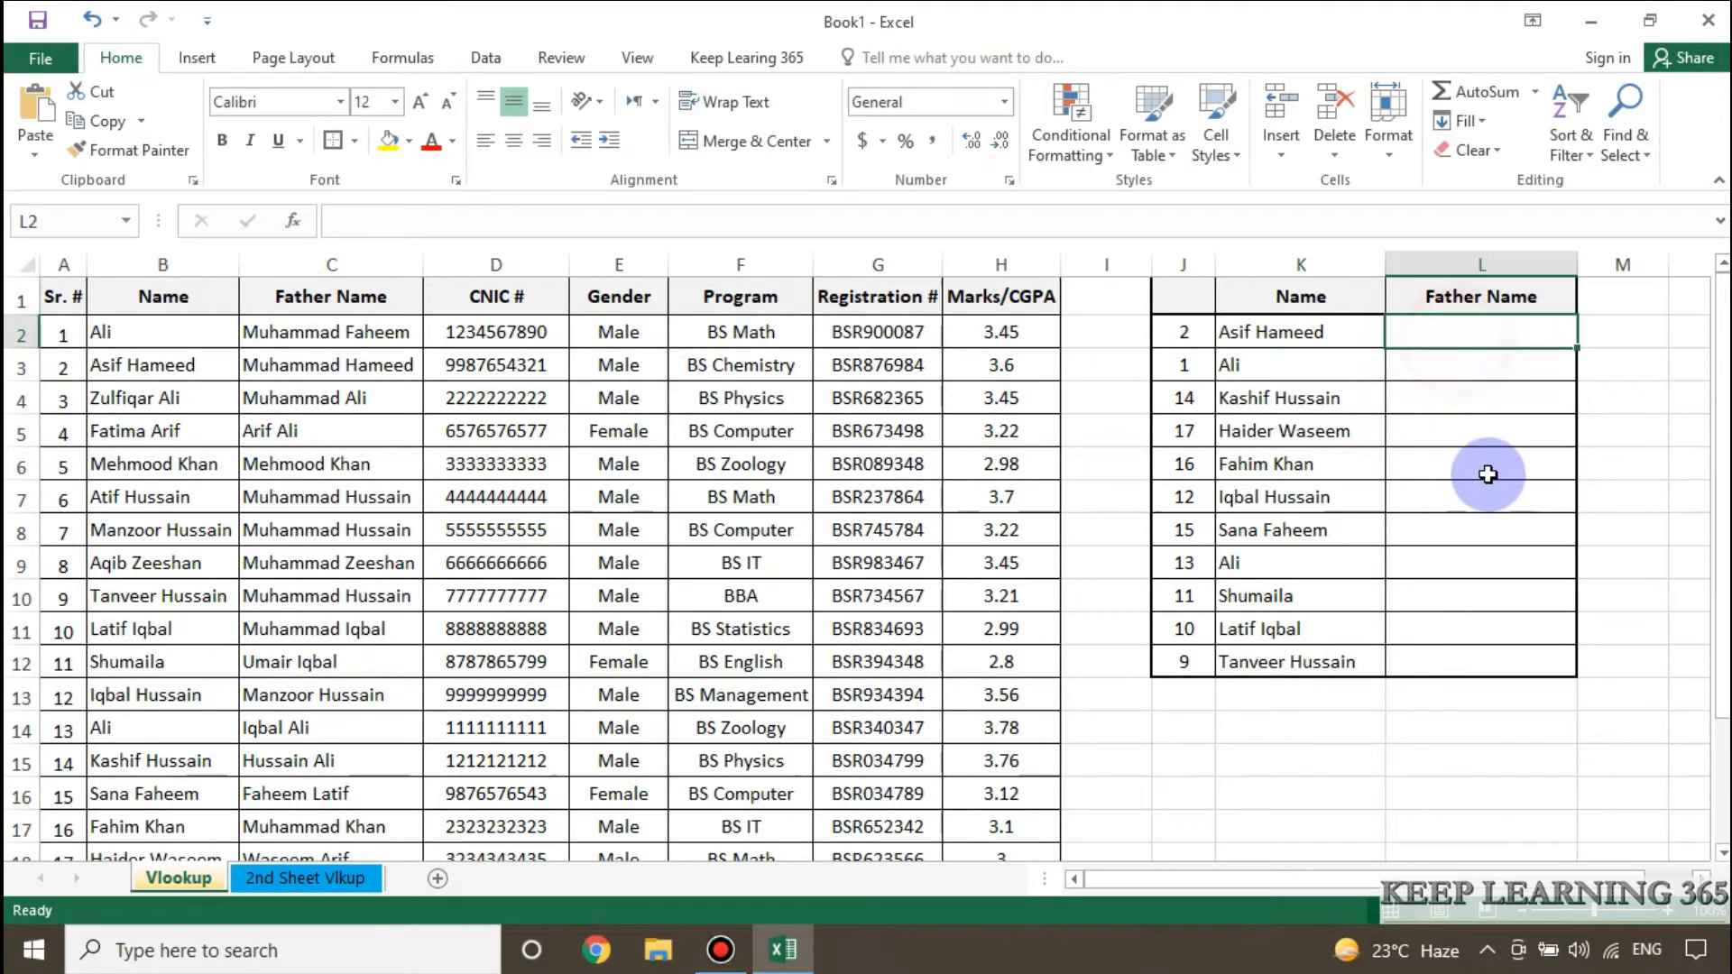
text(=vlookup()
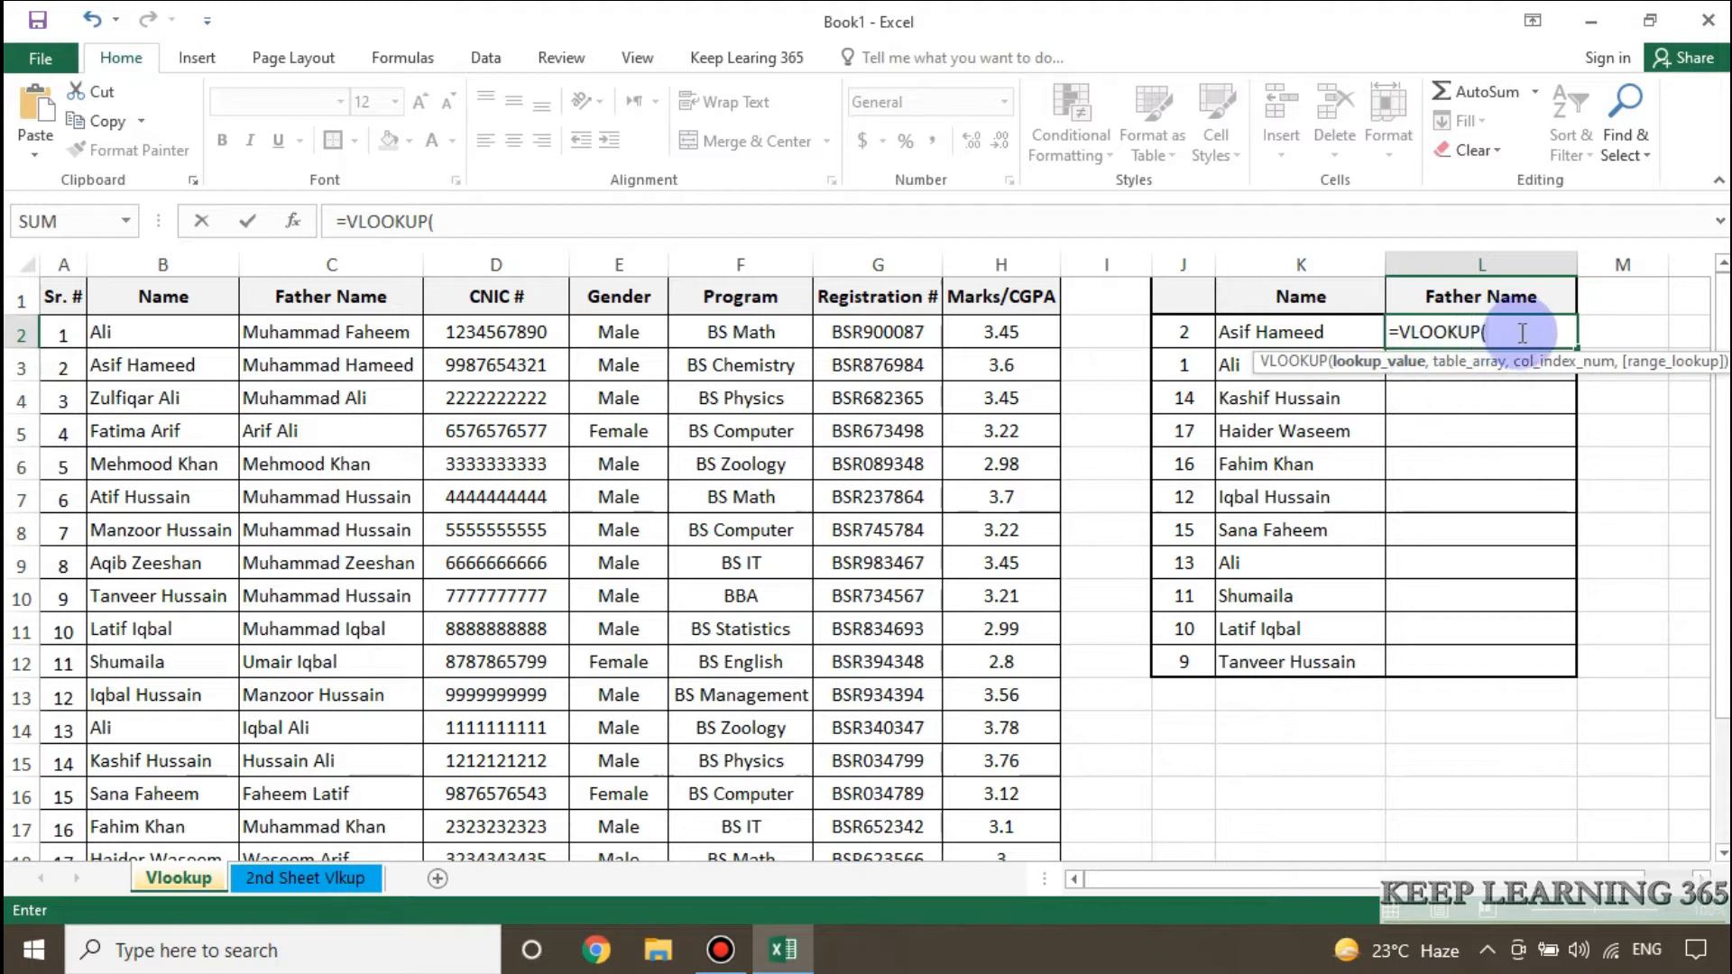
click(1341, 334)
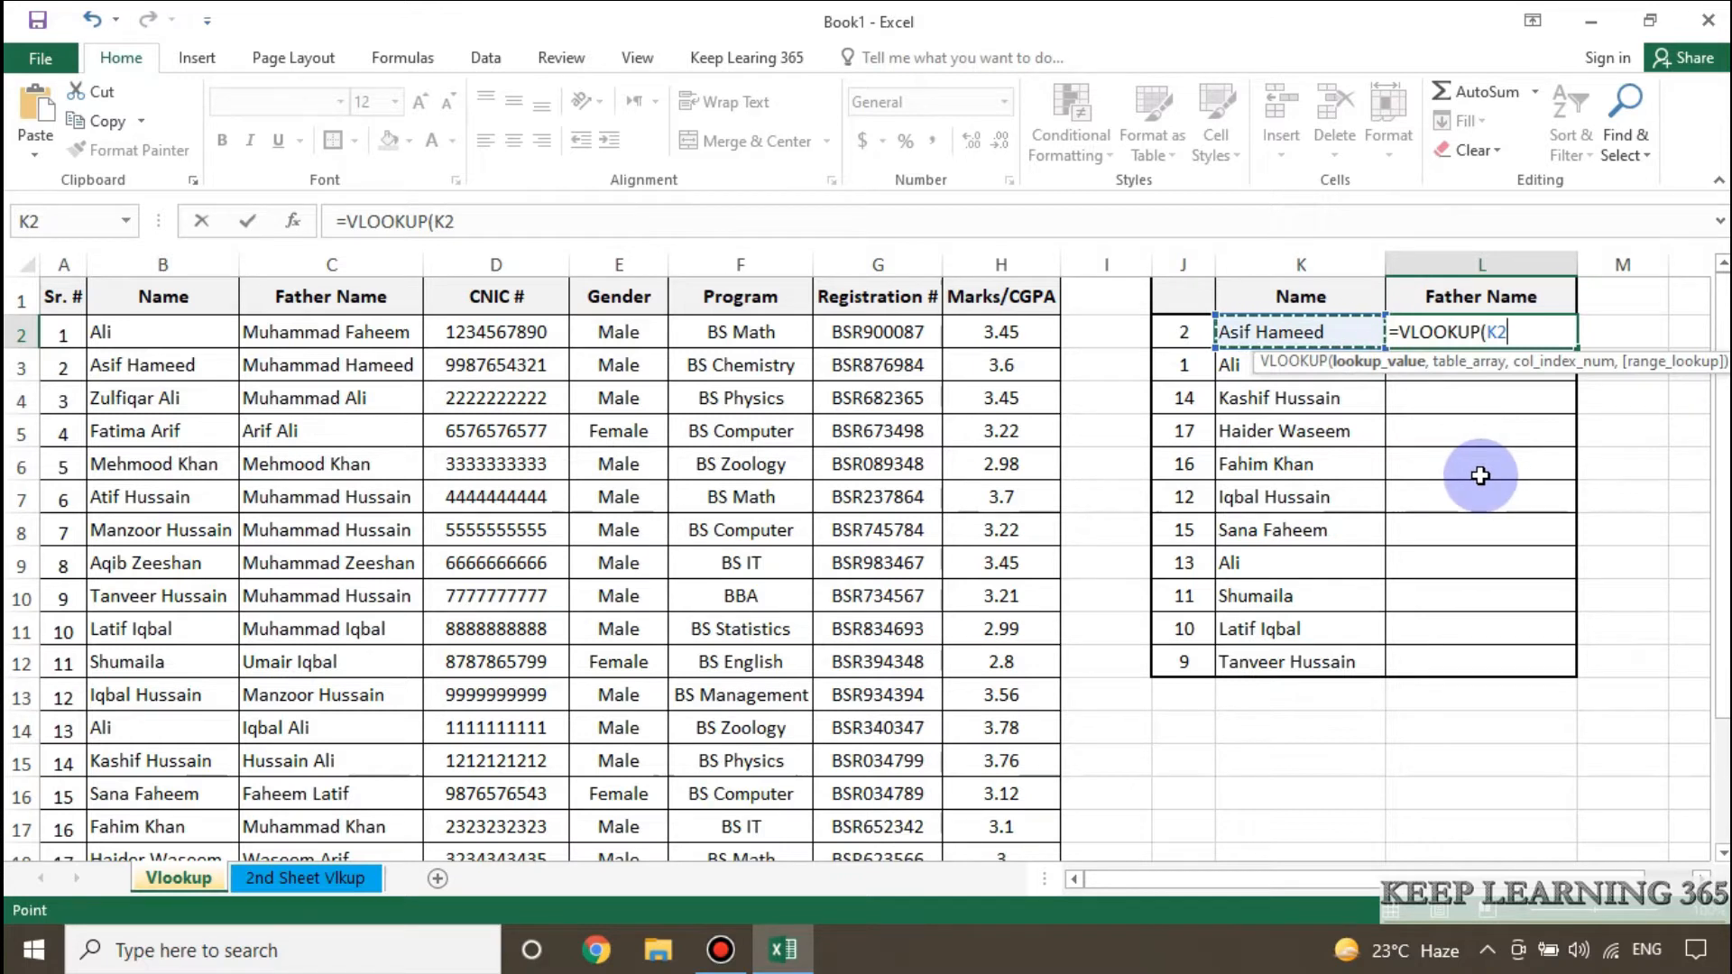
text(,)
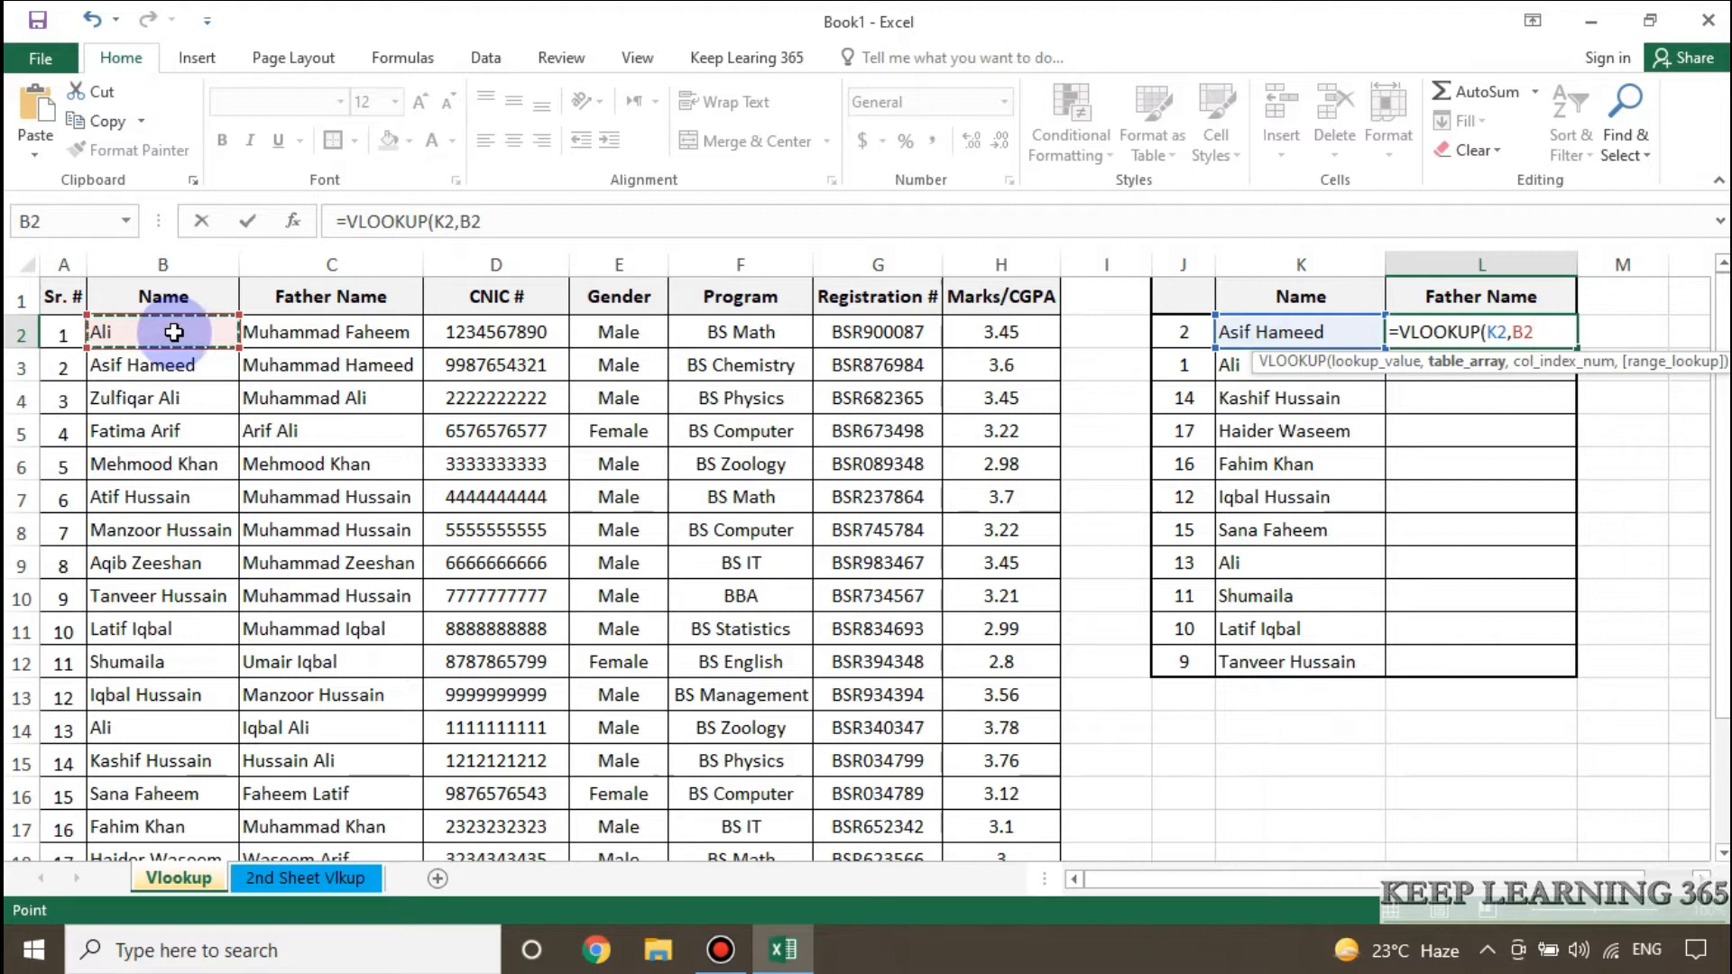
drag(174, 332, 292, 332)
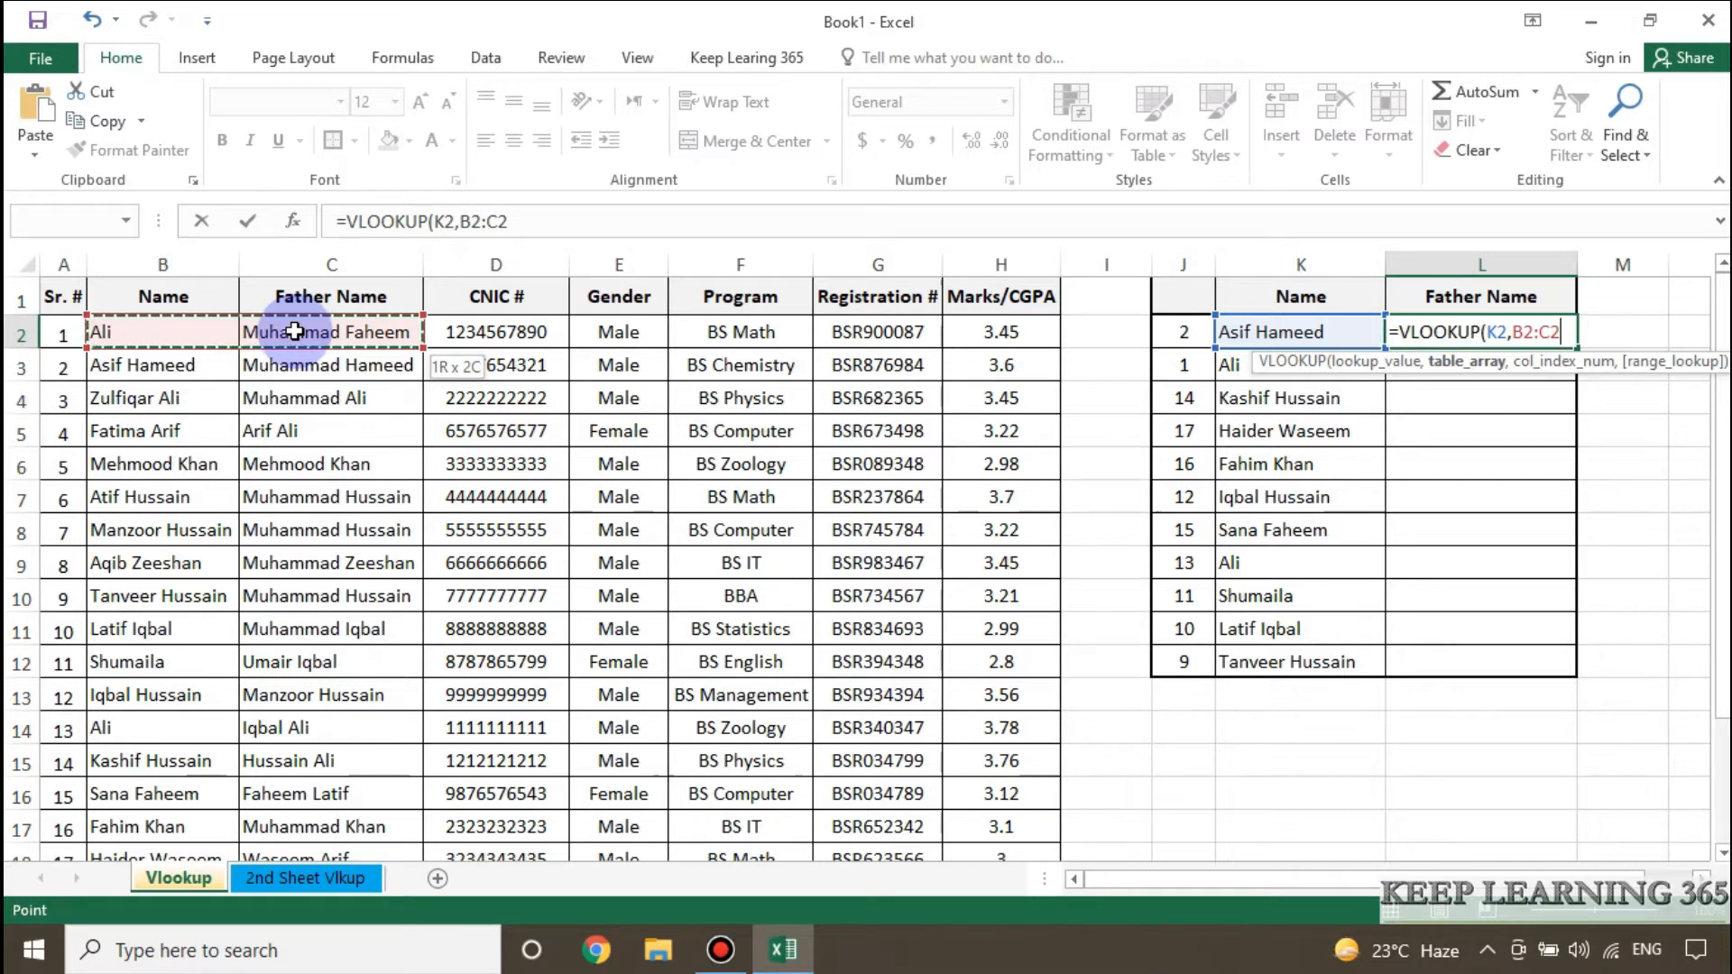
drag(288, 341, 318, 789)
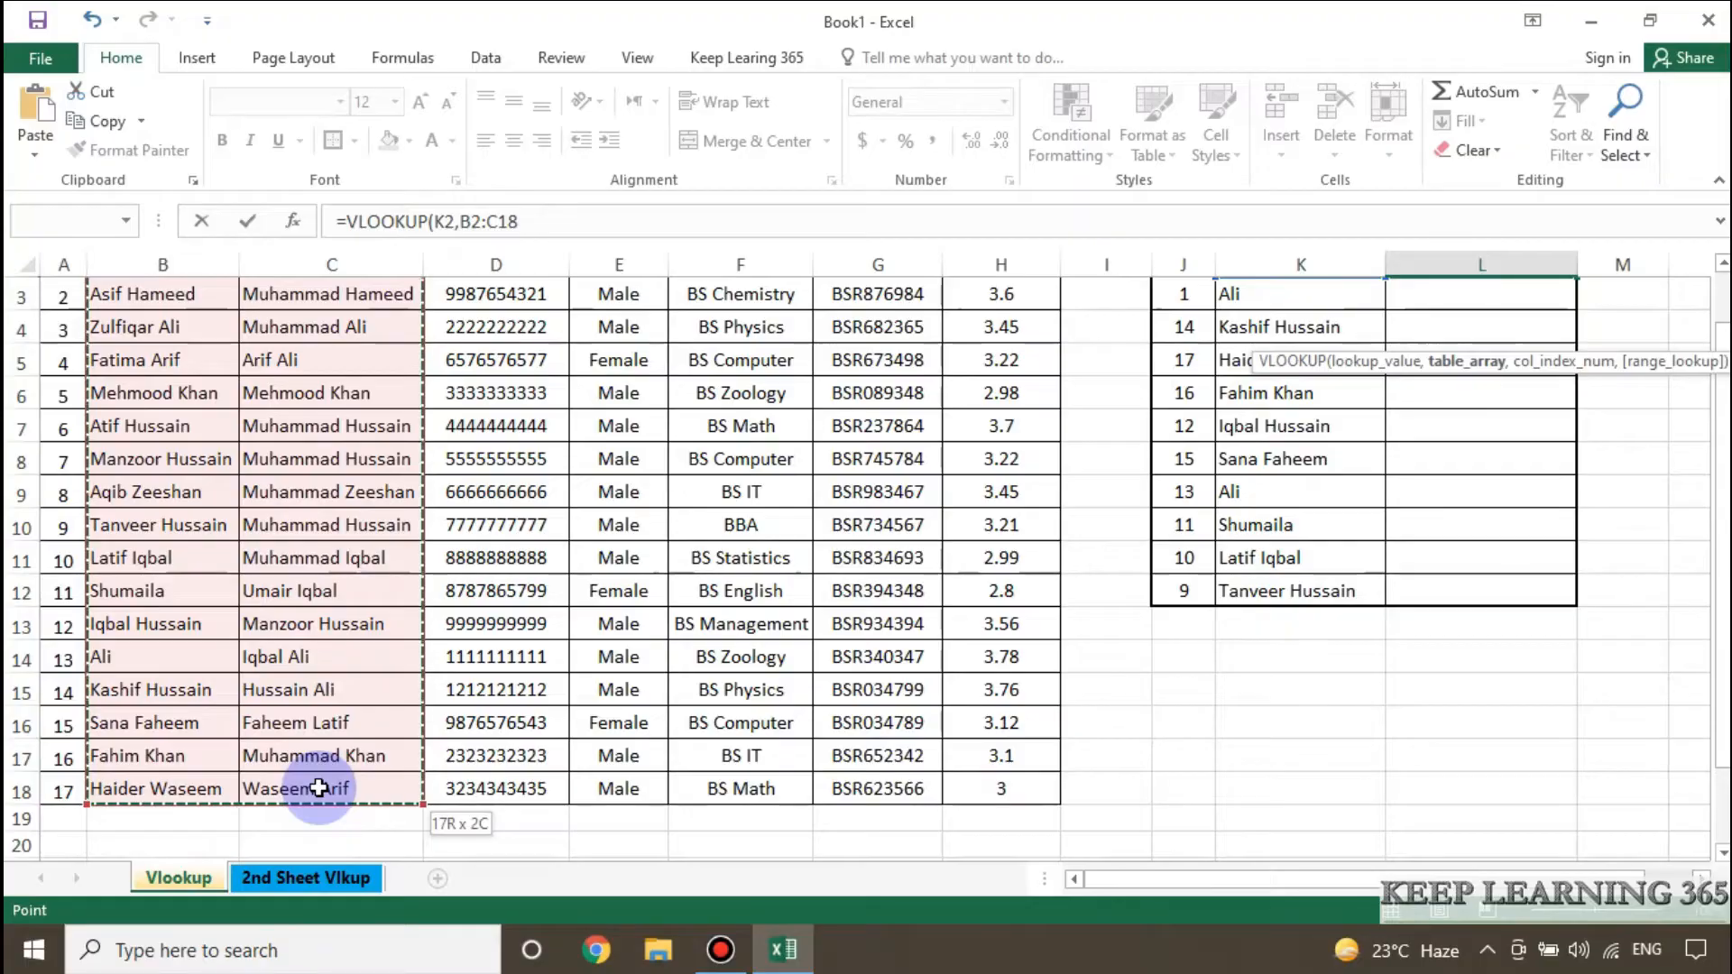
scroll(181, 445, up, 2)
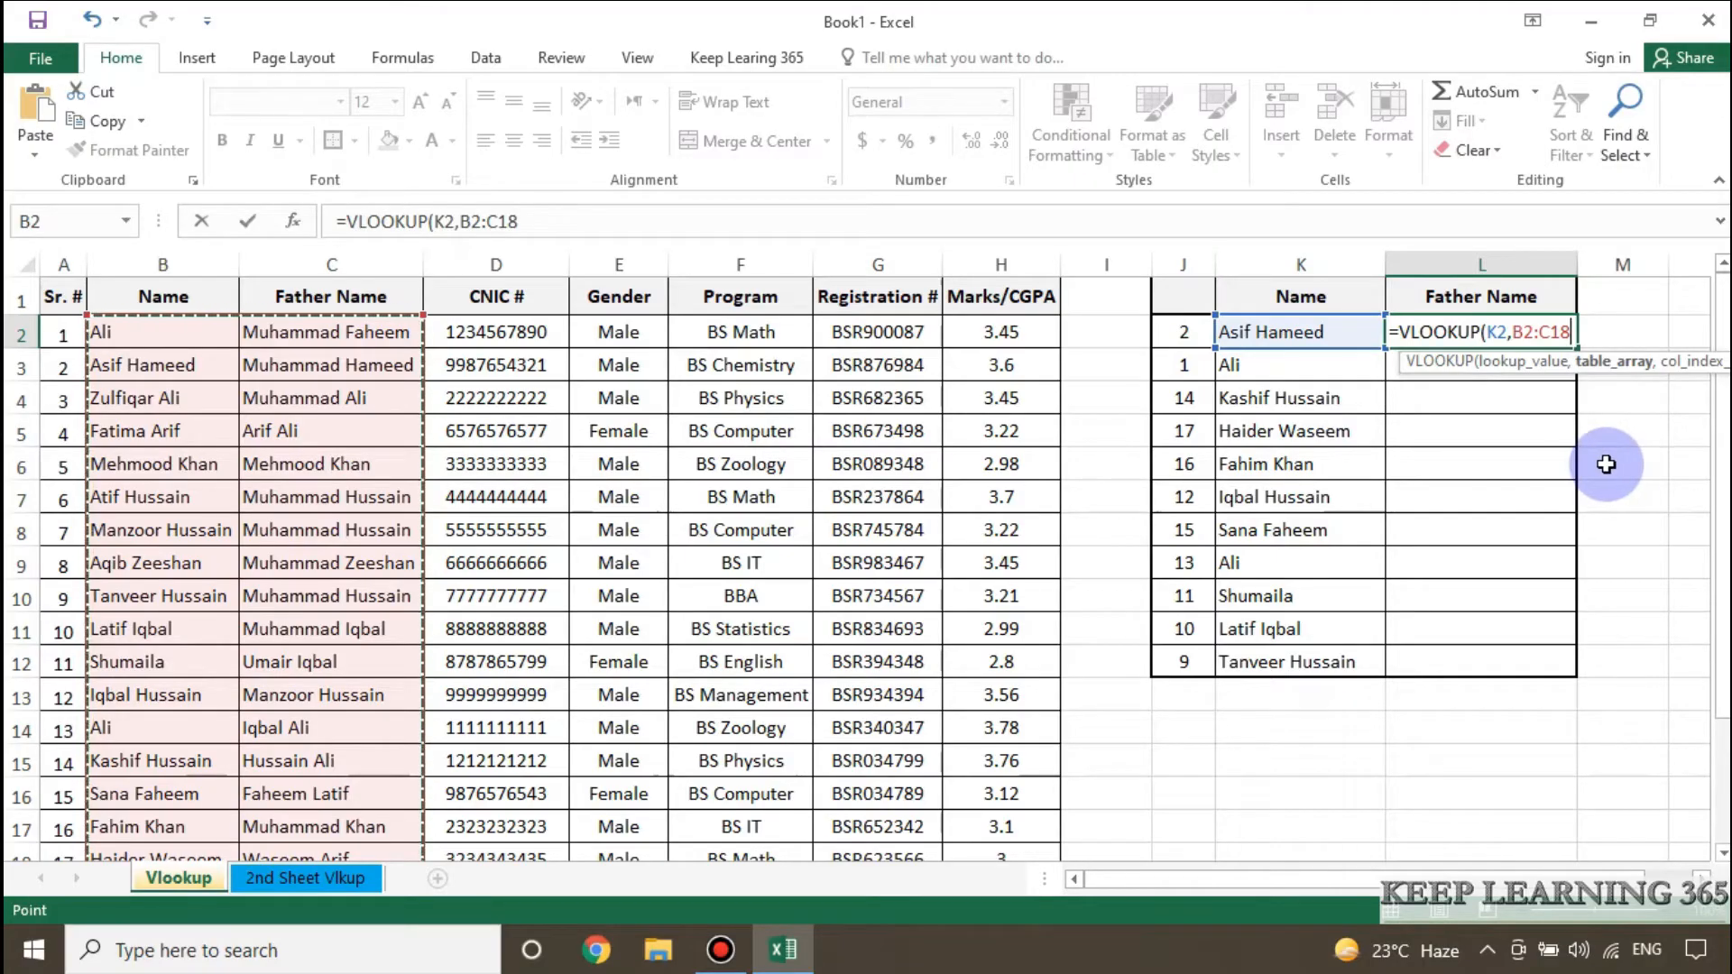
text(,)
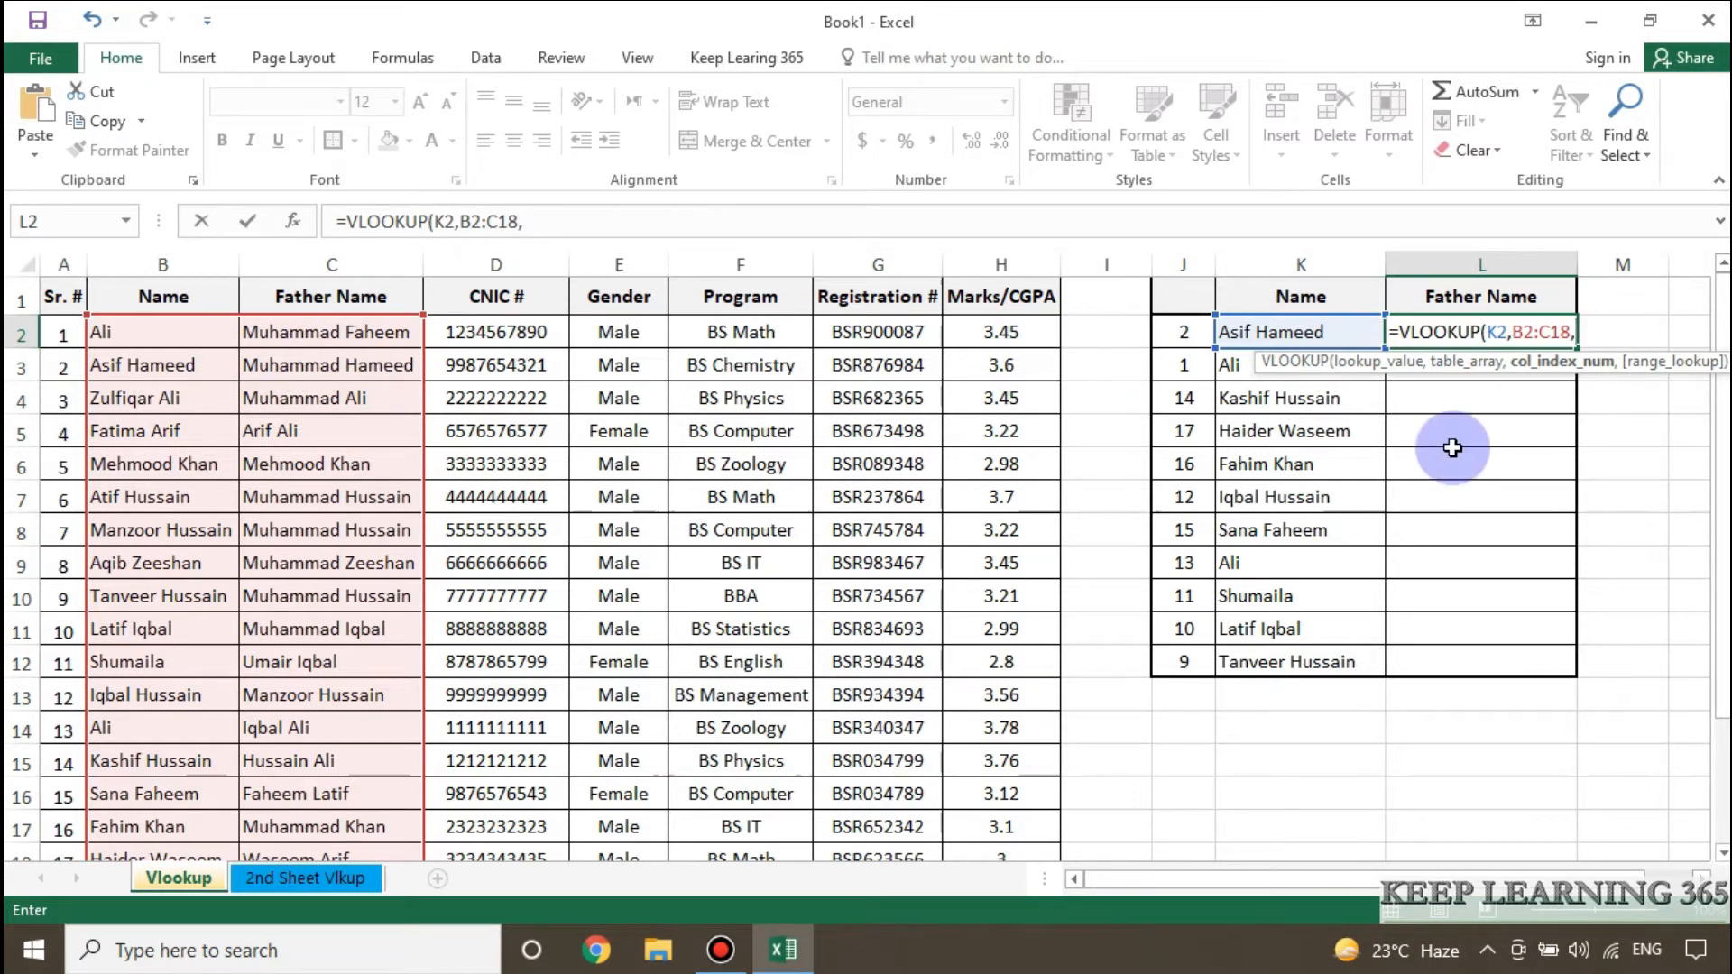
Complete the L2 VLOOKUP formula with column index 2 and FALSE for an exact match.
text(,)
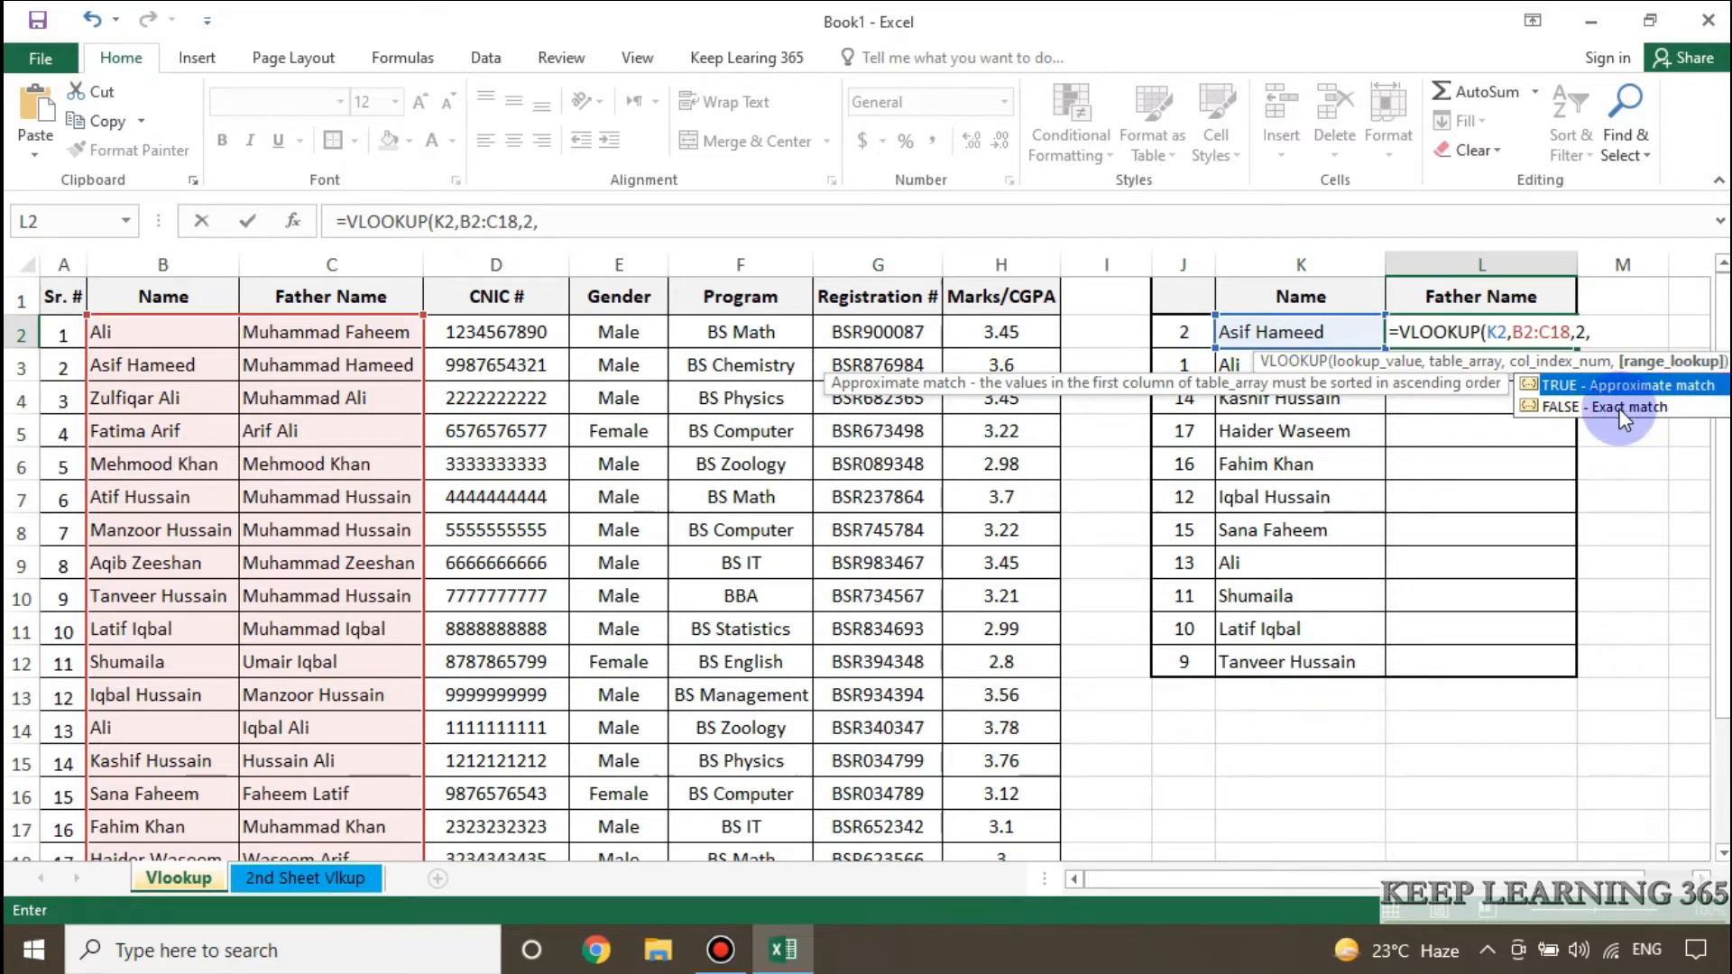
click(1621, 408)
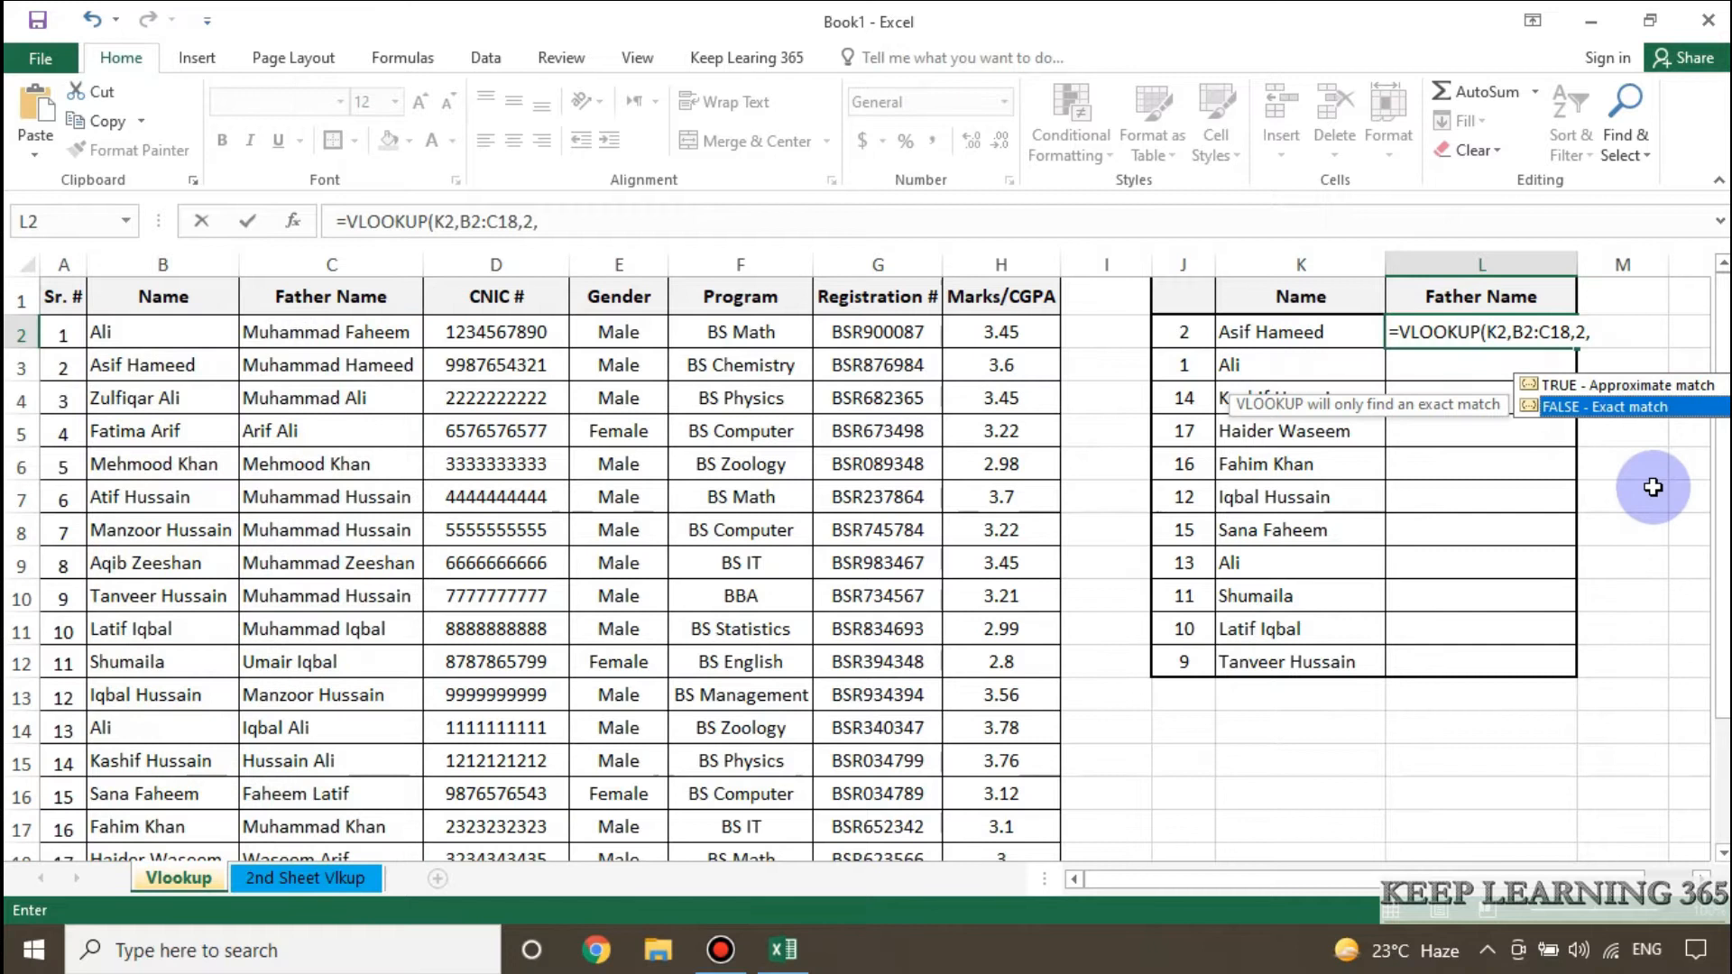
key(Tab)
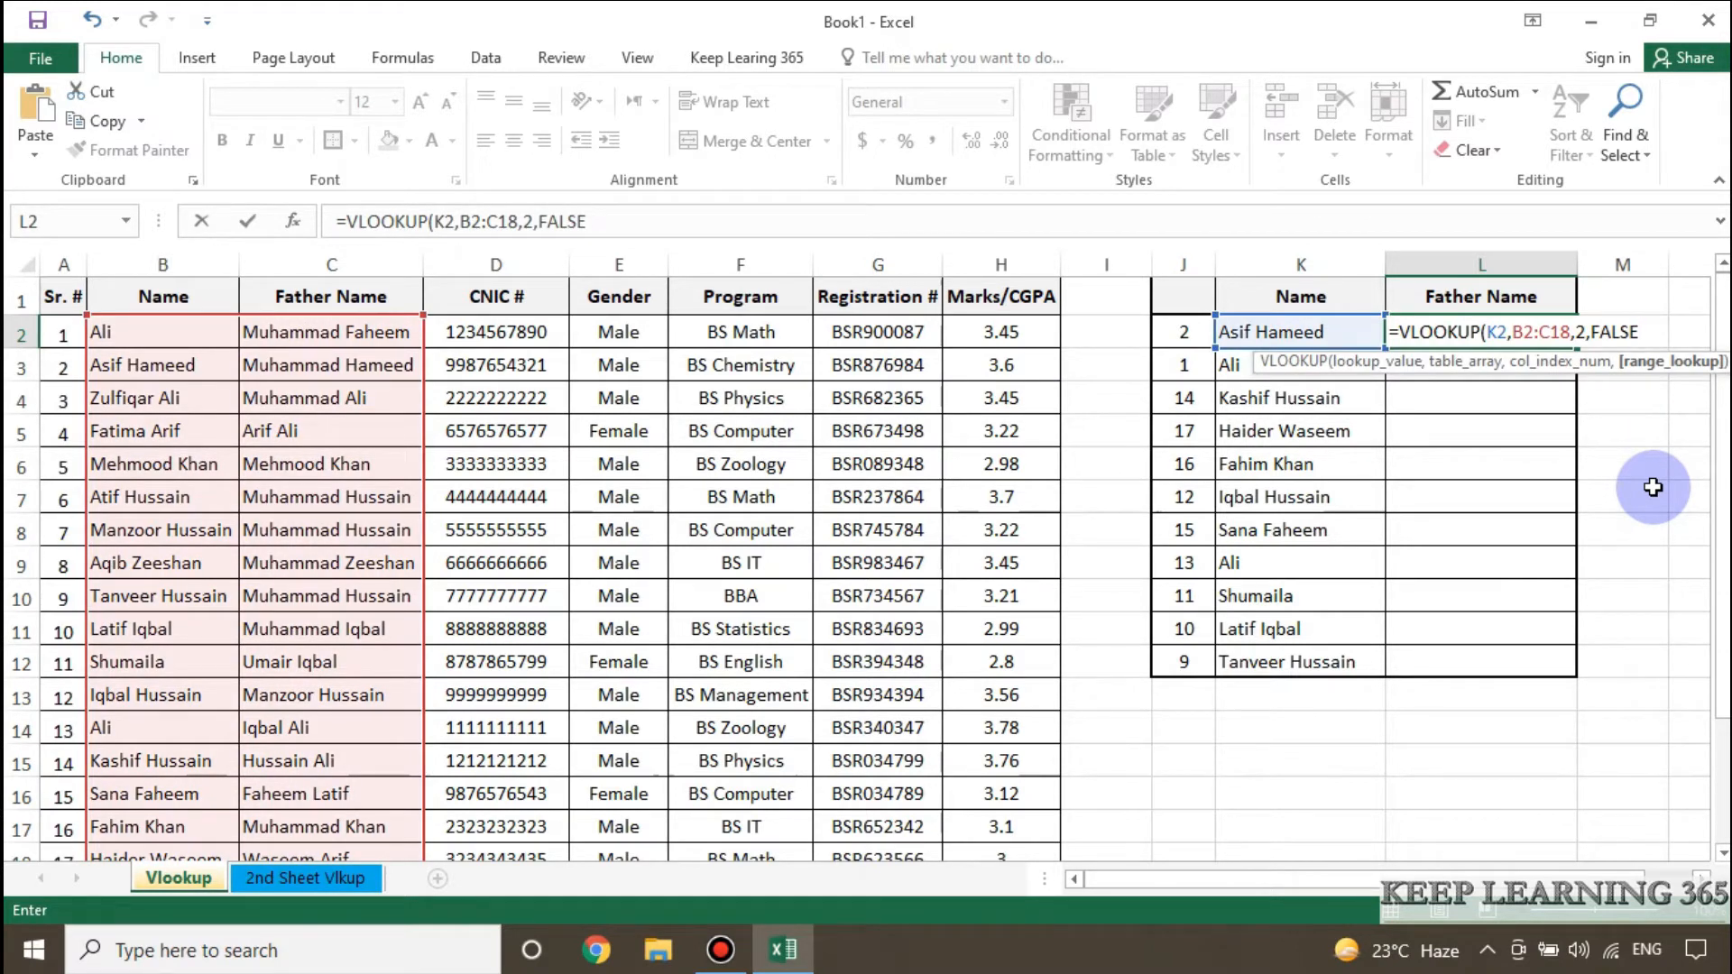
text())
key(Return)
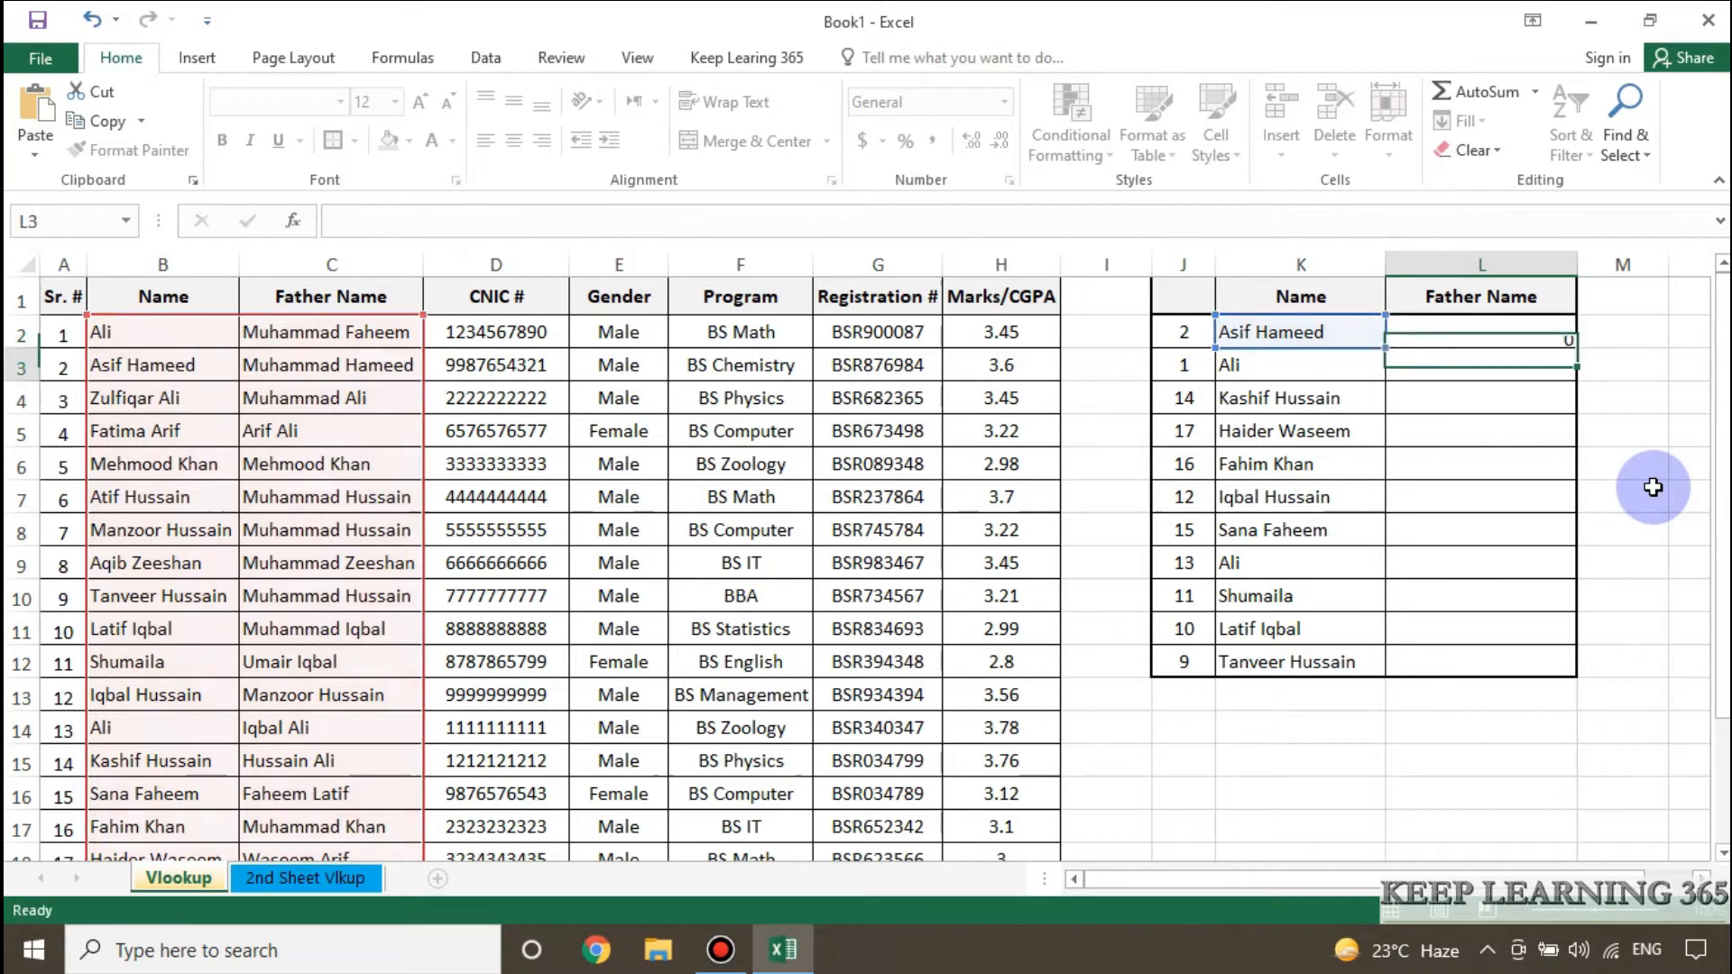
Try to fill the L2 VLOOKUP formula down the Father Name column through L12.
click(1458, 334)
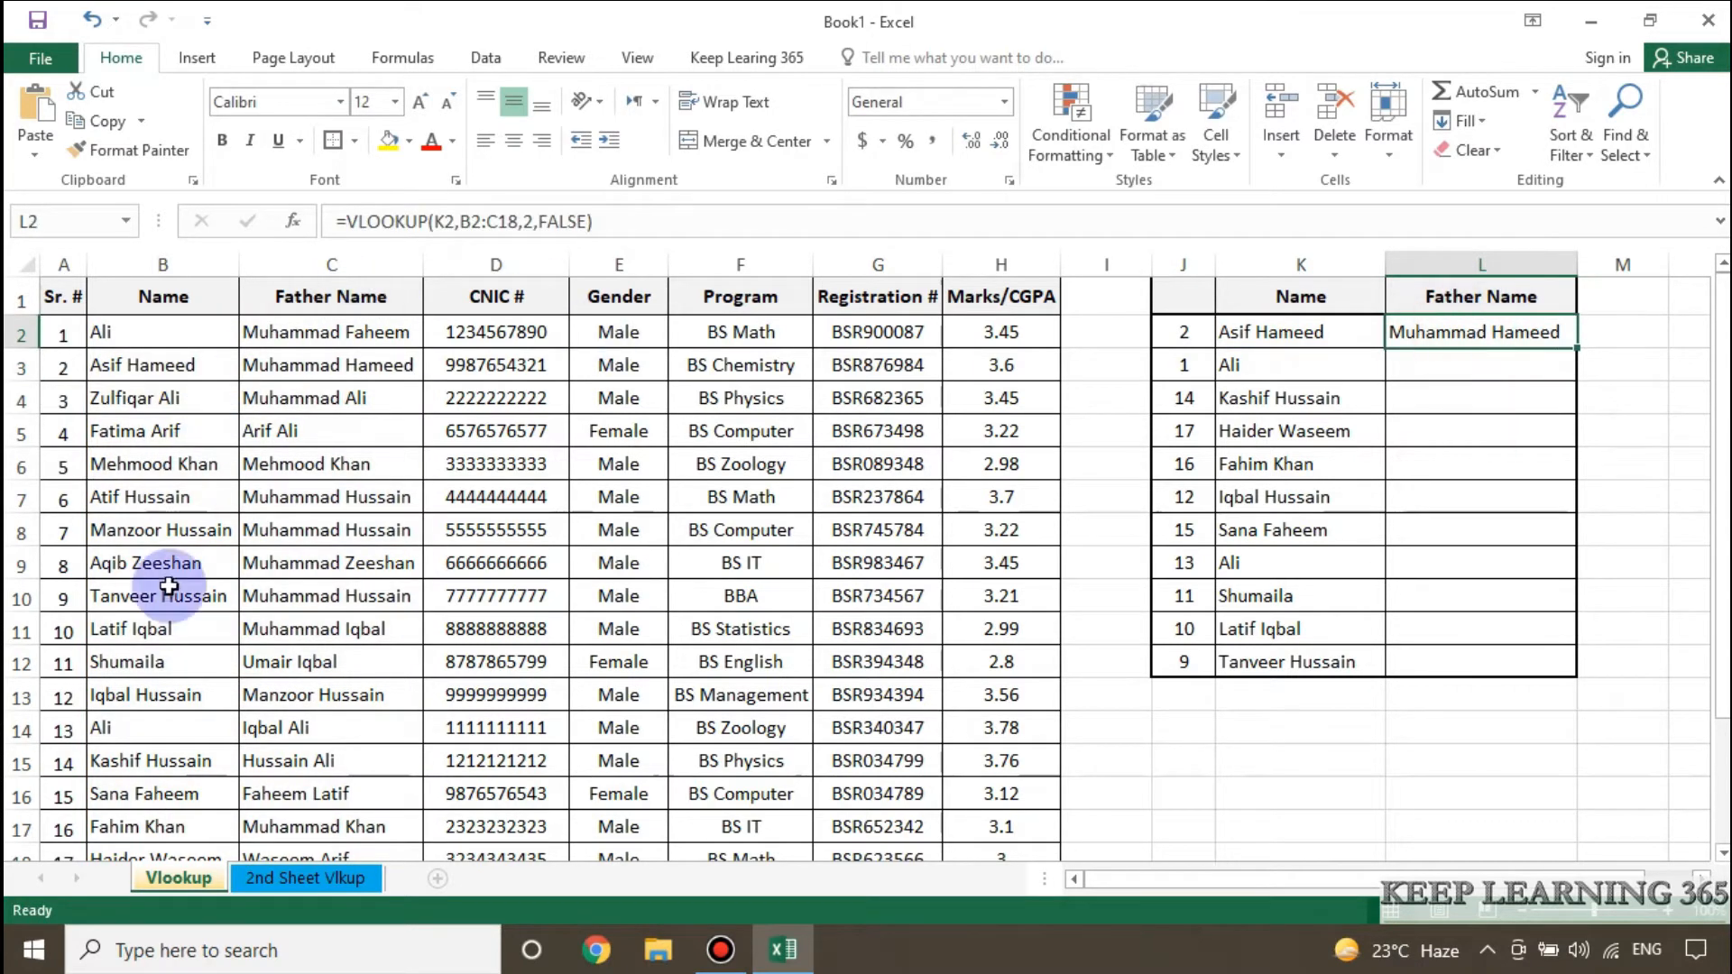
click(1331, 341)
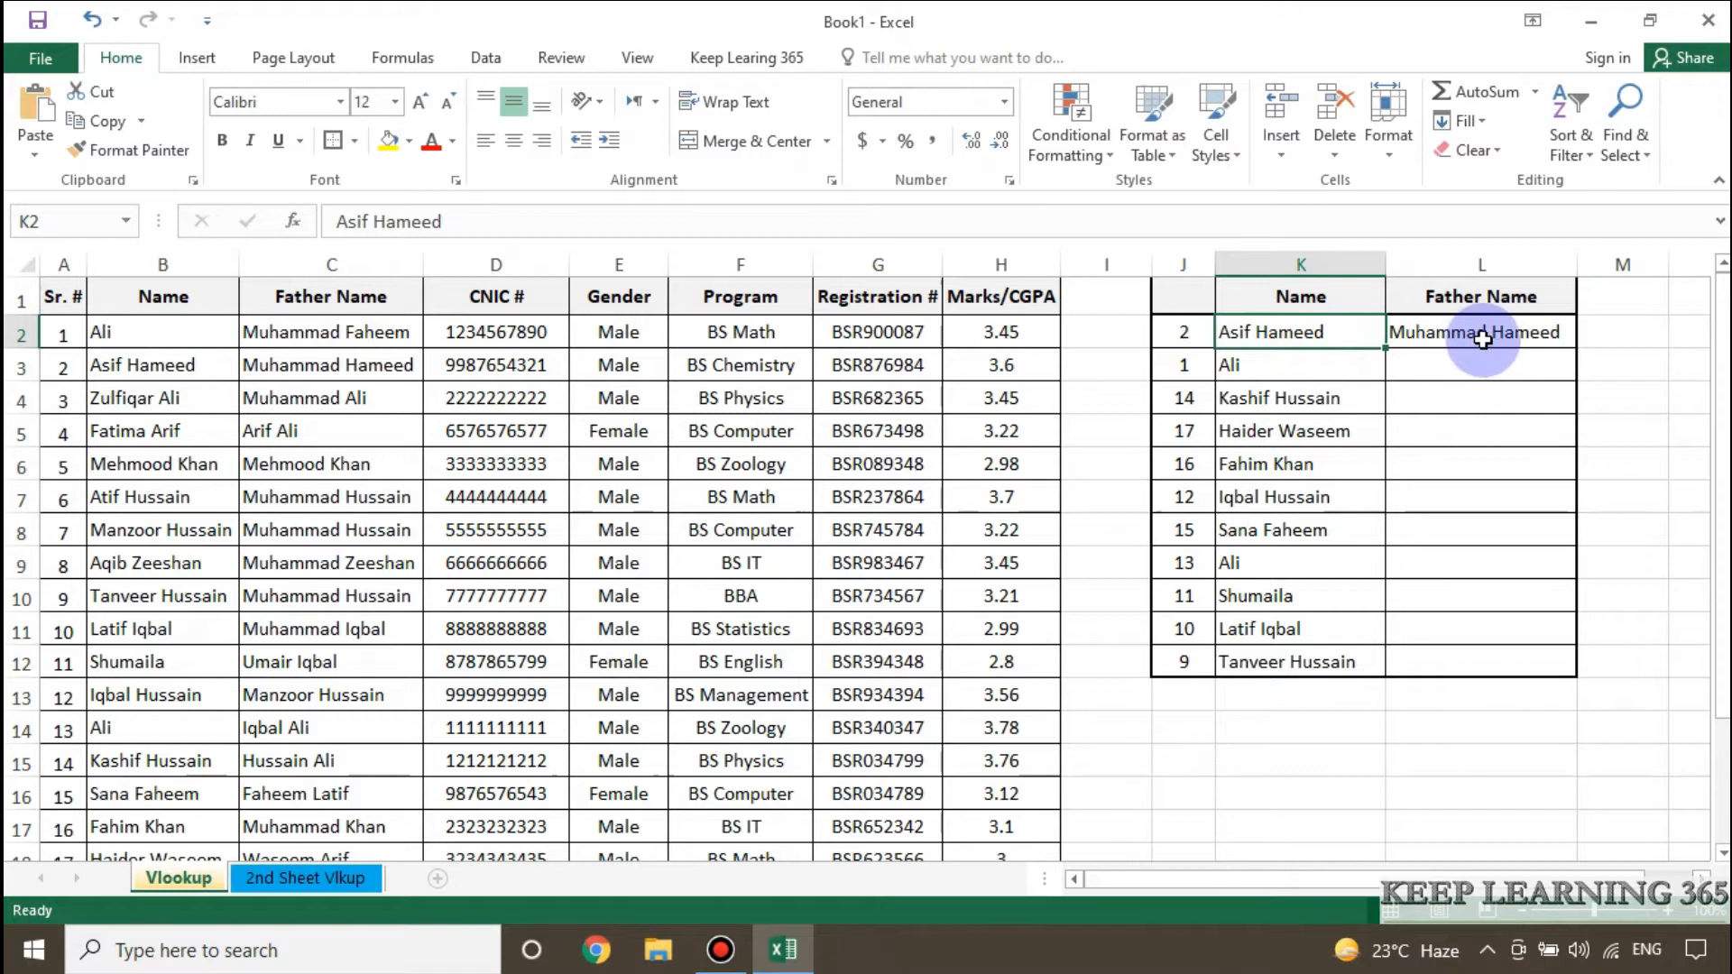
click(1436, 341)
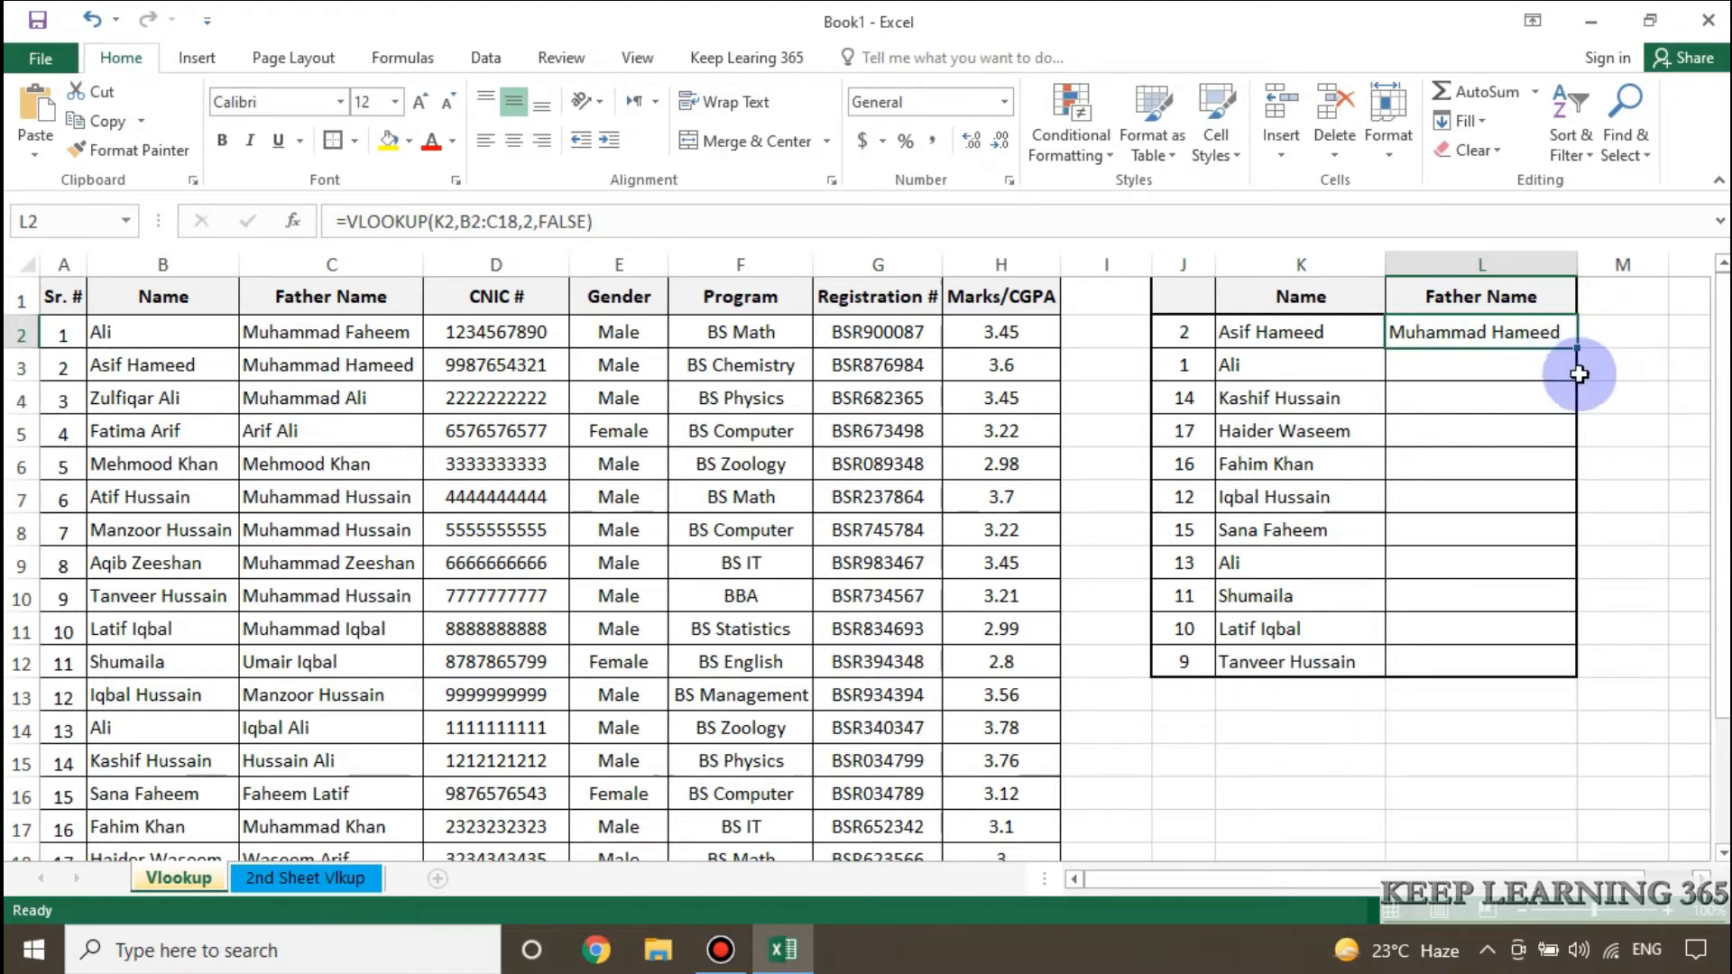
drag(1579, 350, 1574, 681)
click(1622, 397)
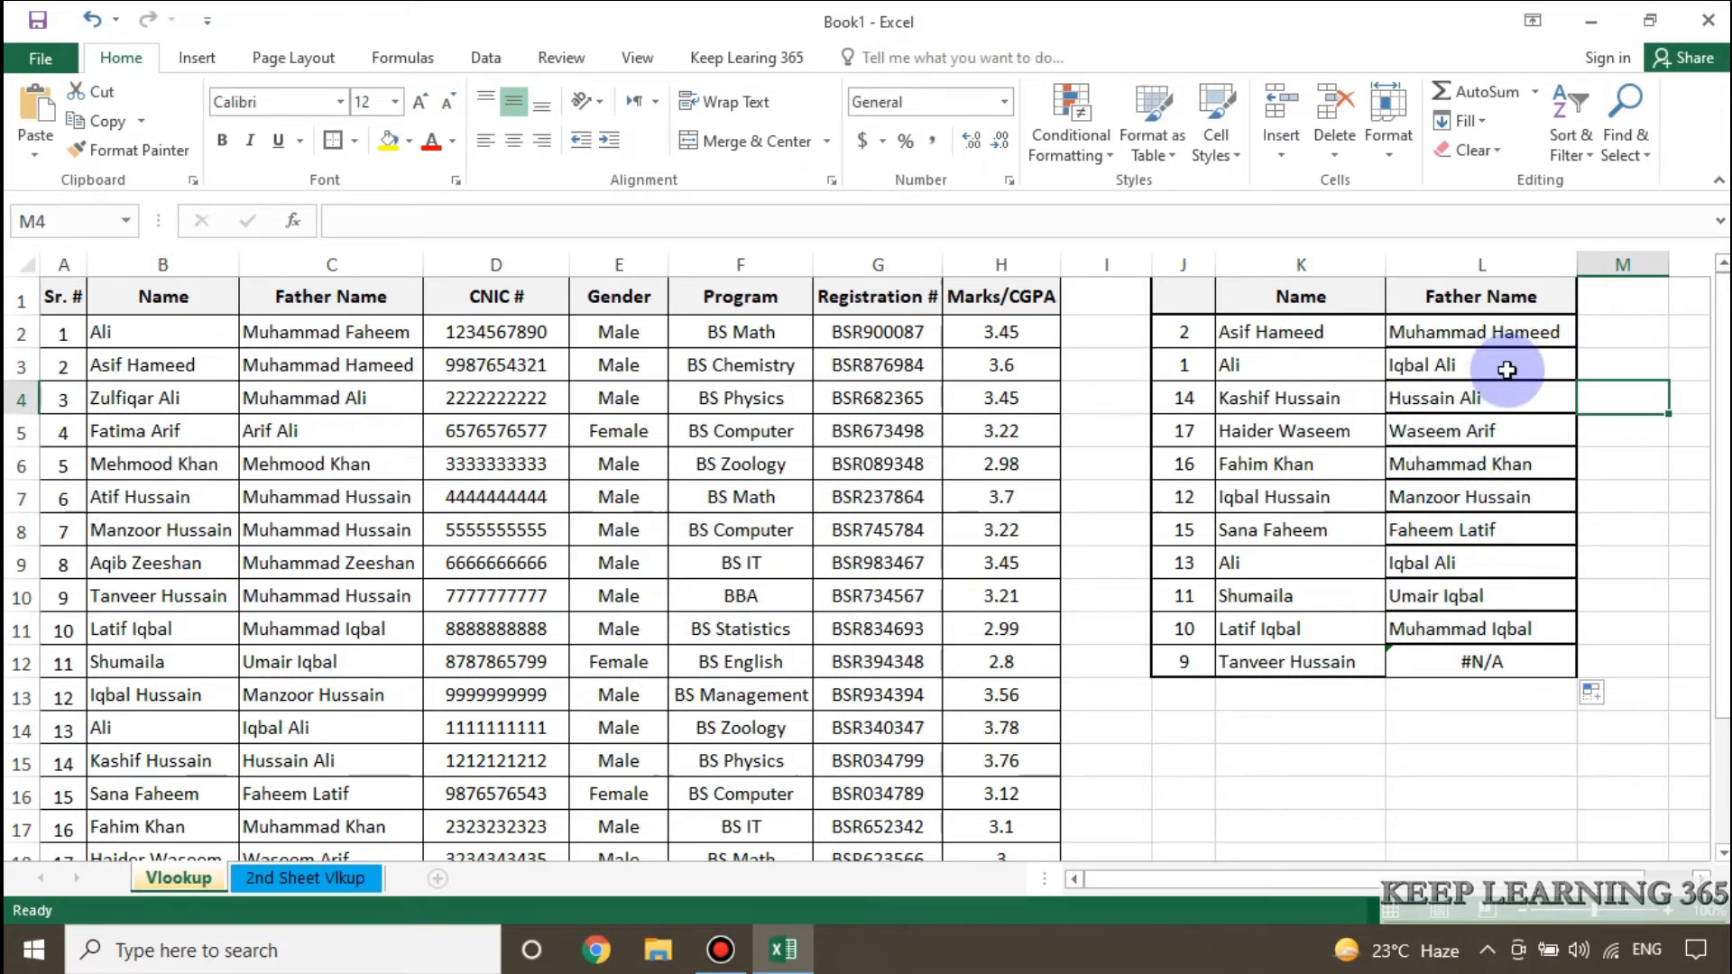
Compare the table ranges used by the VLOOKUP formulas in L12, L2 and L3.
click(1515, 663)
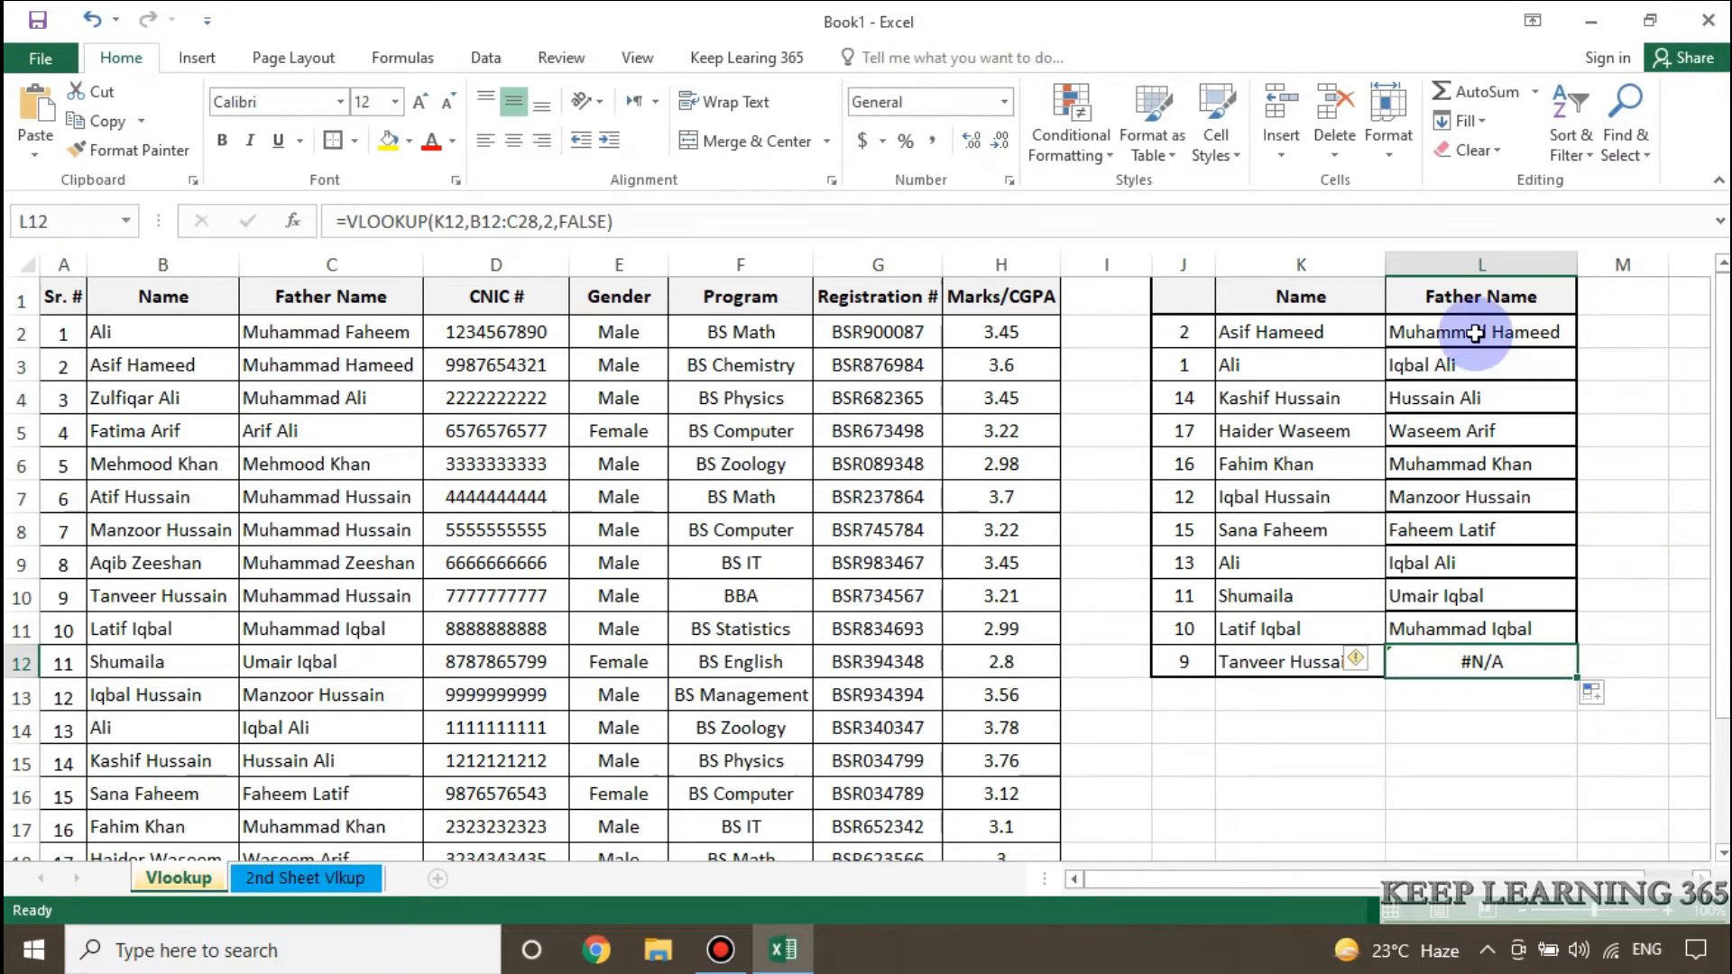
click(1437, 333)
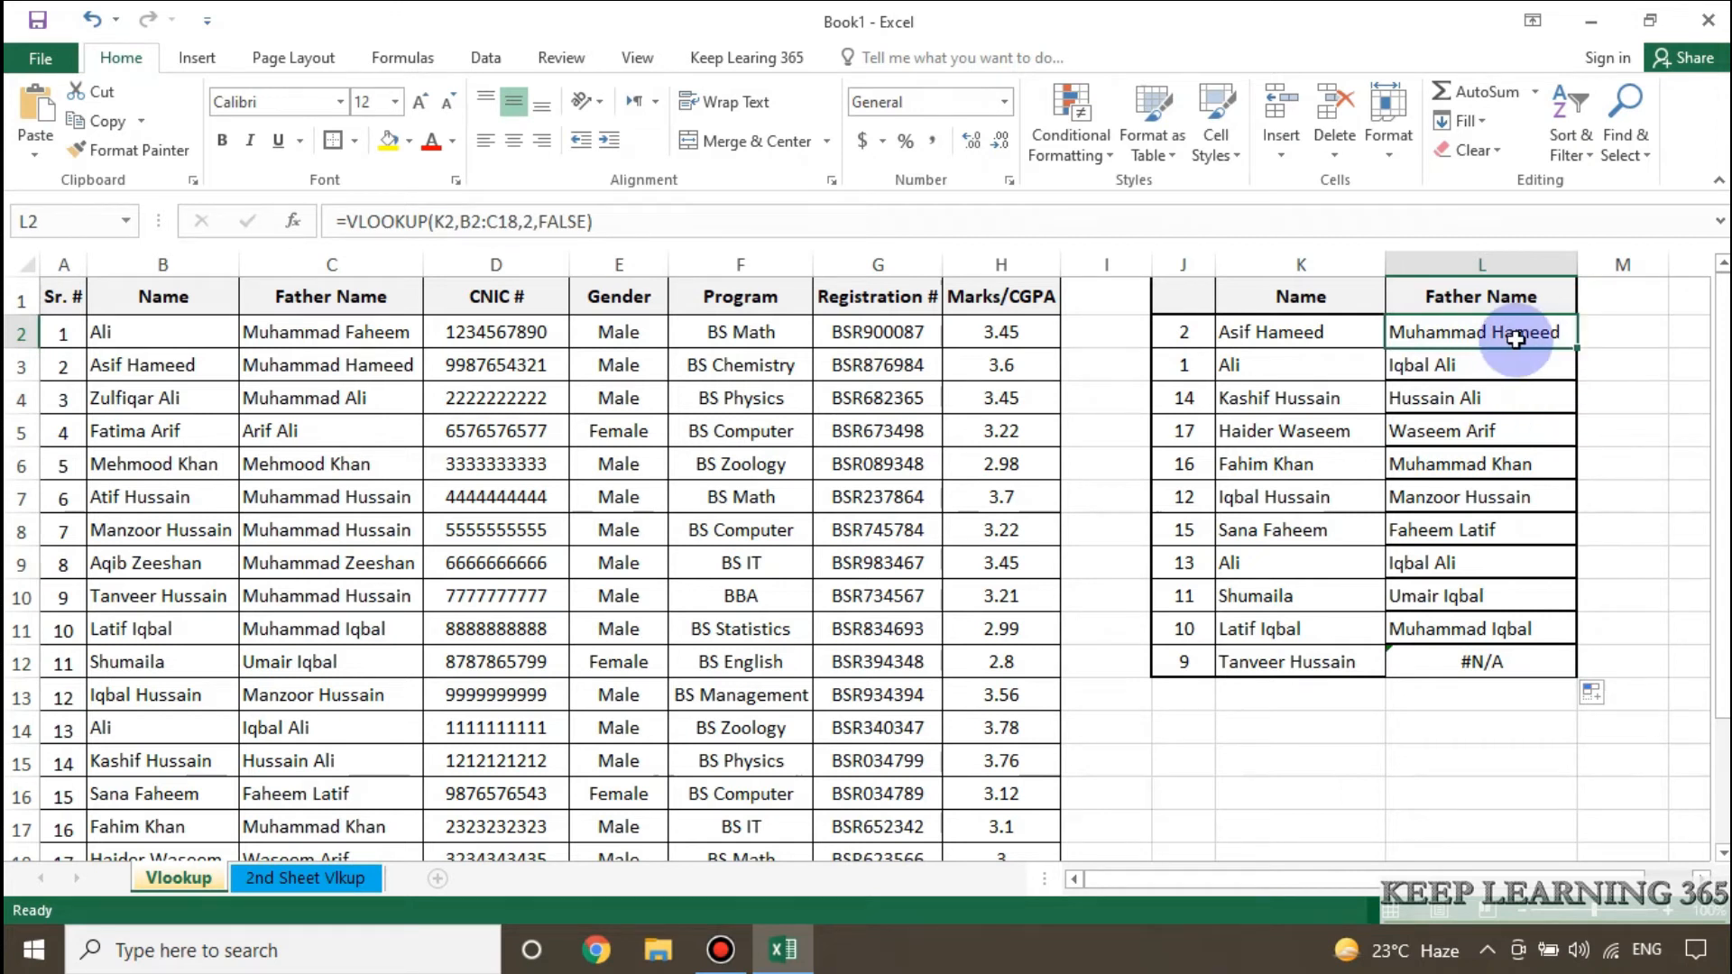
click(604, 224)
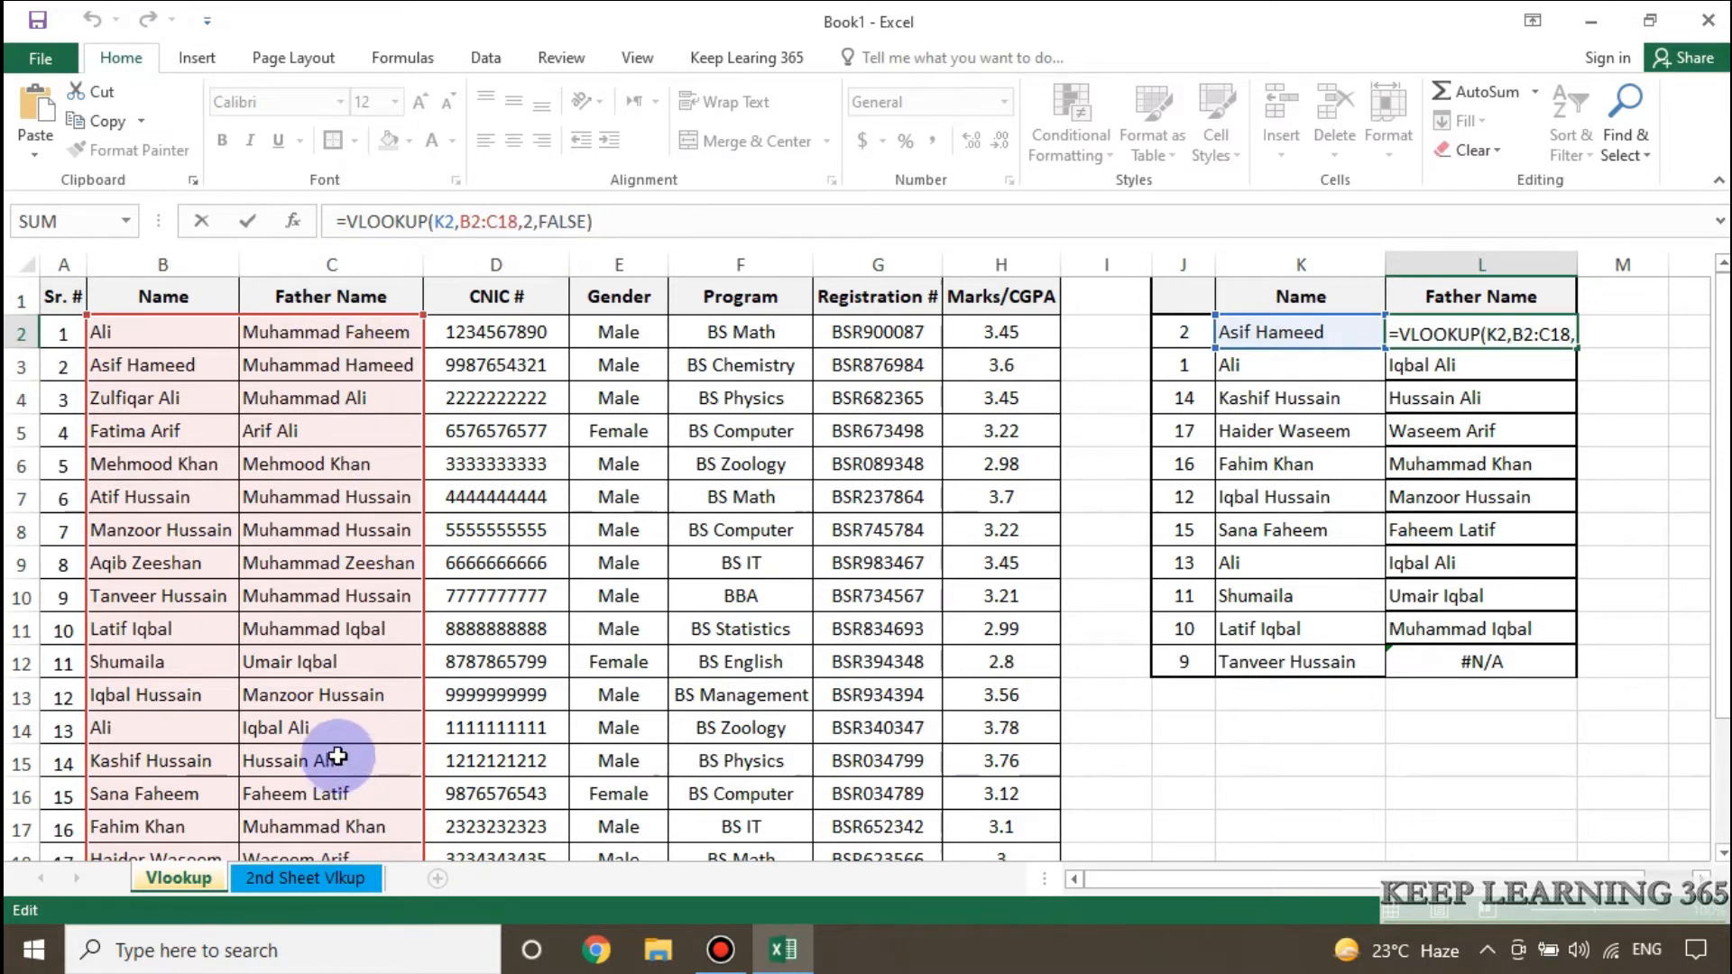
drag(1719, 577, 1720, 719)
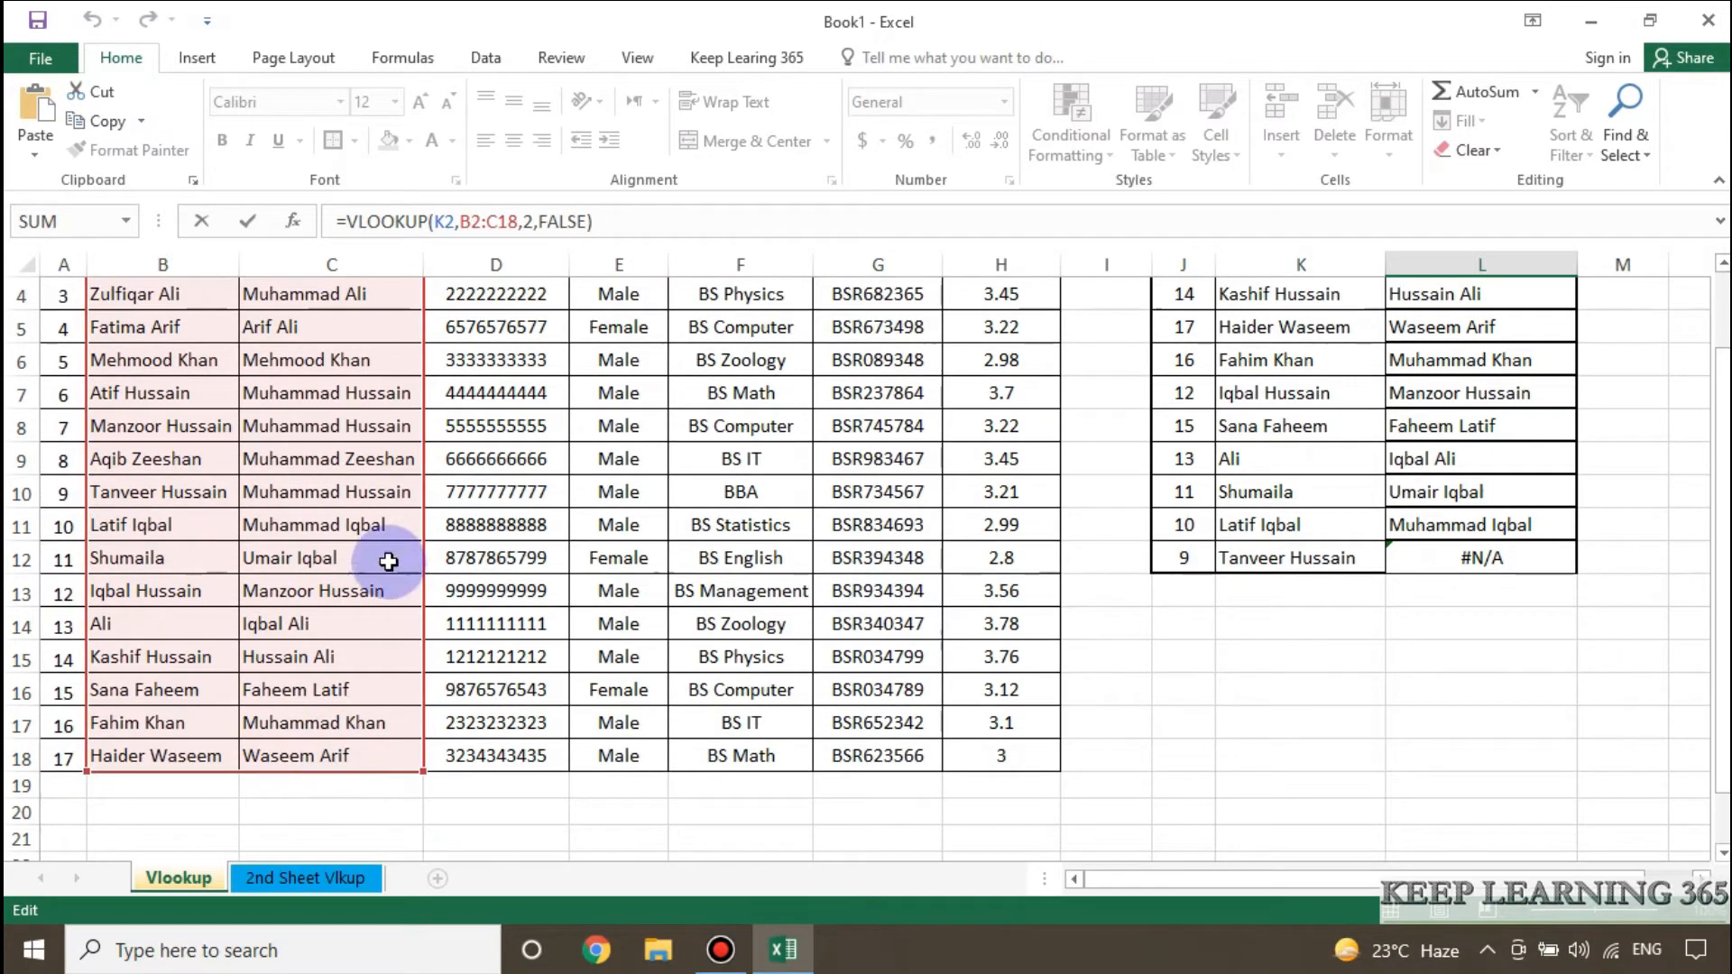
drag(1721, 541, 1699, 391)
key(ctrl+Return)
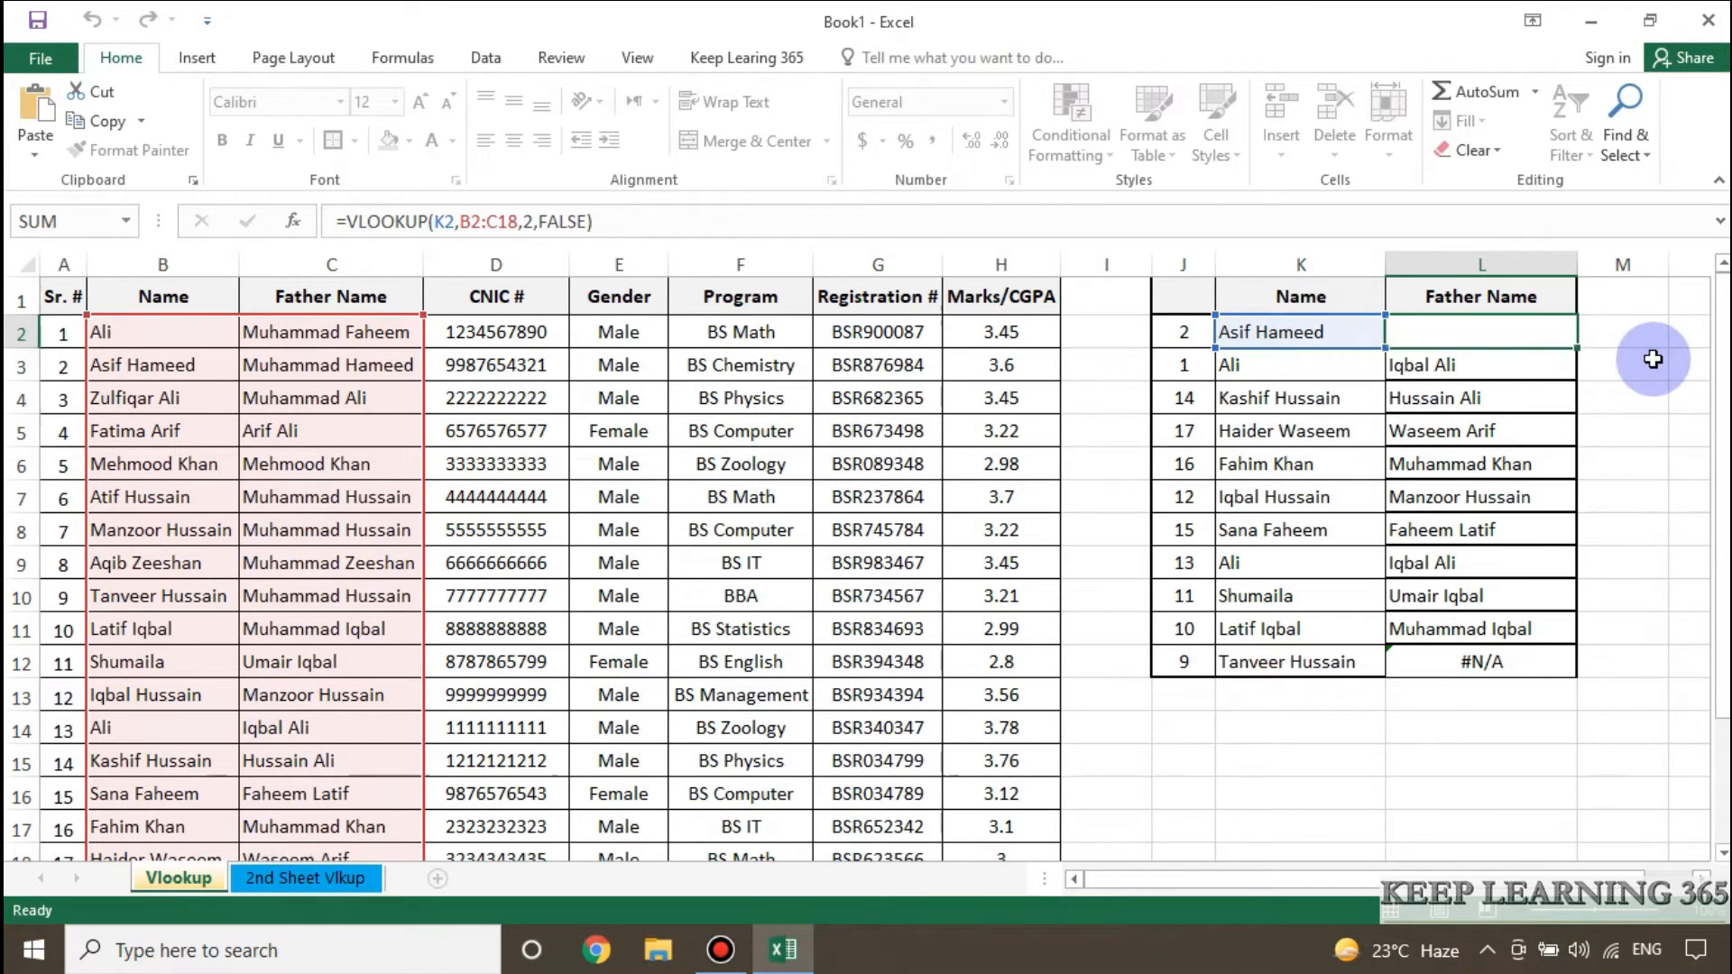
click(1502, 366)
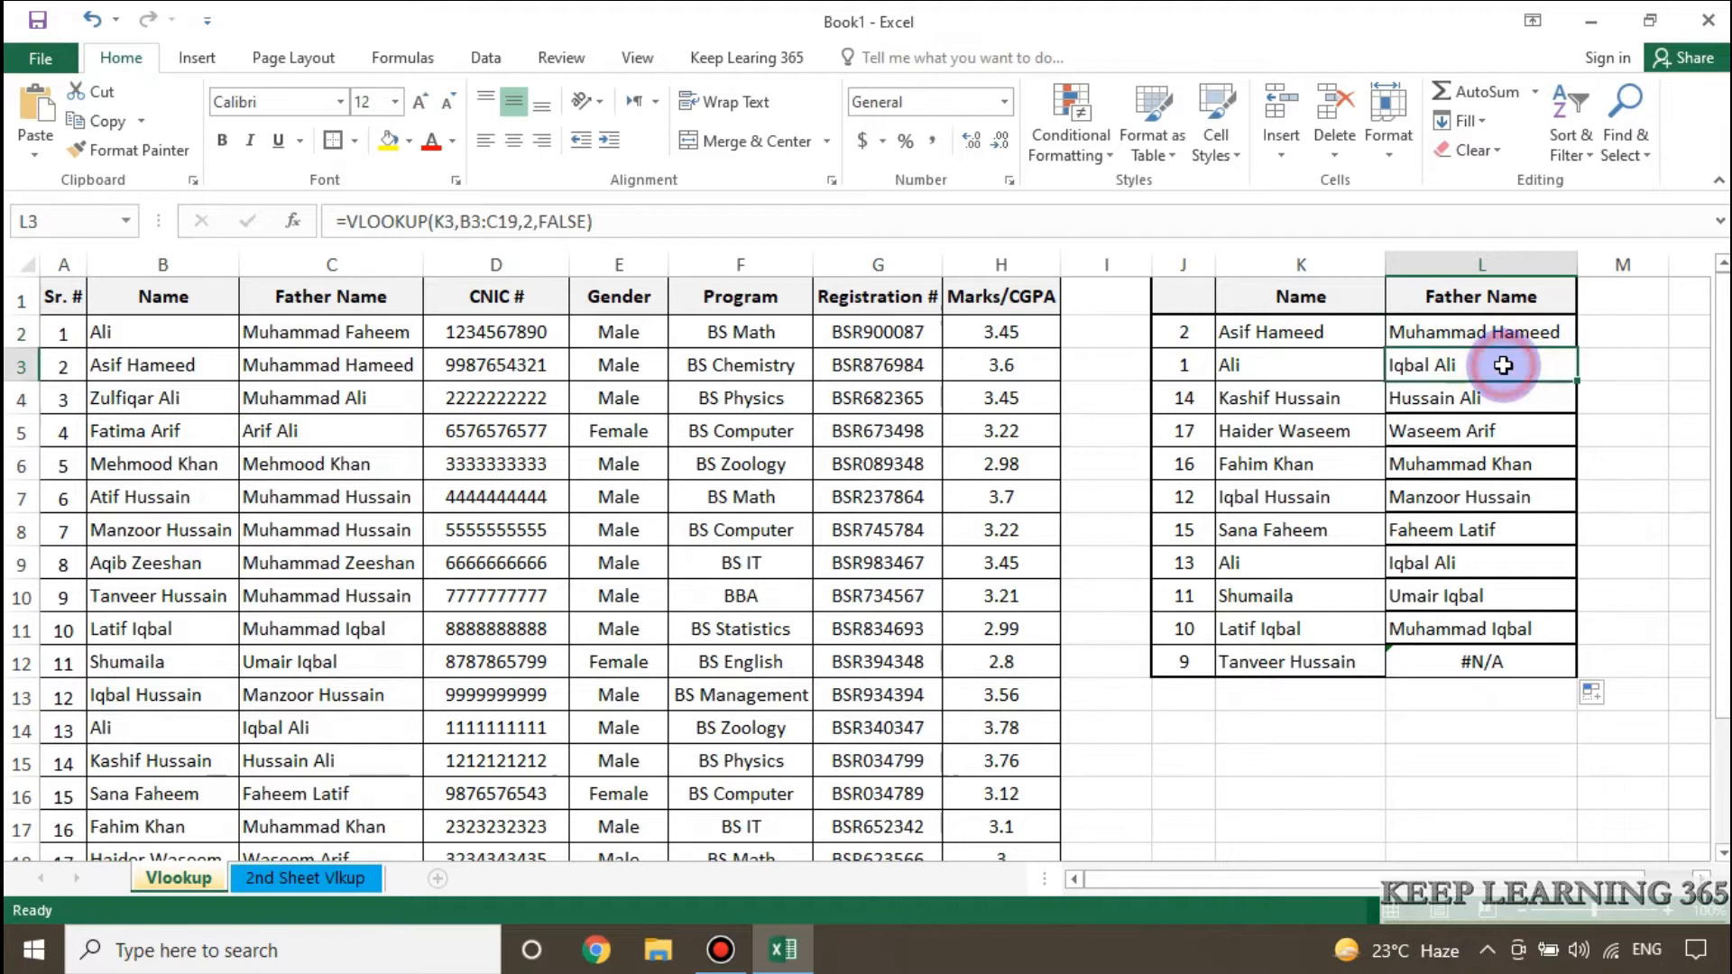
click(643, 218)
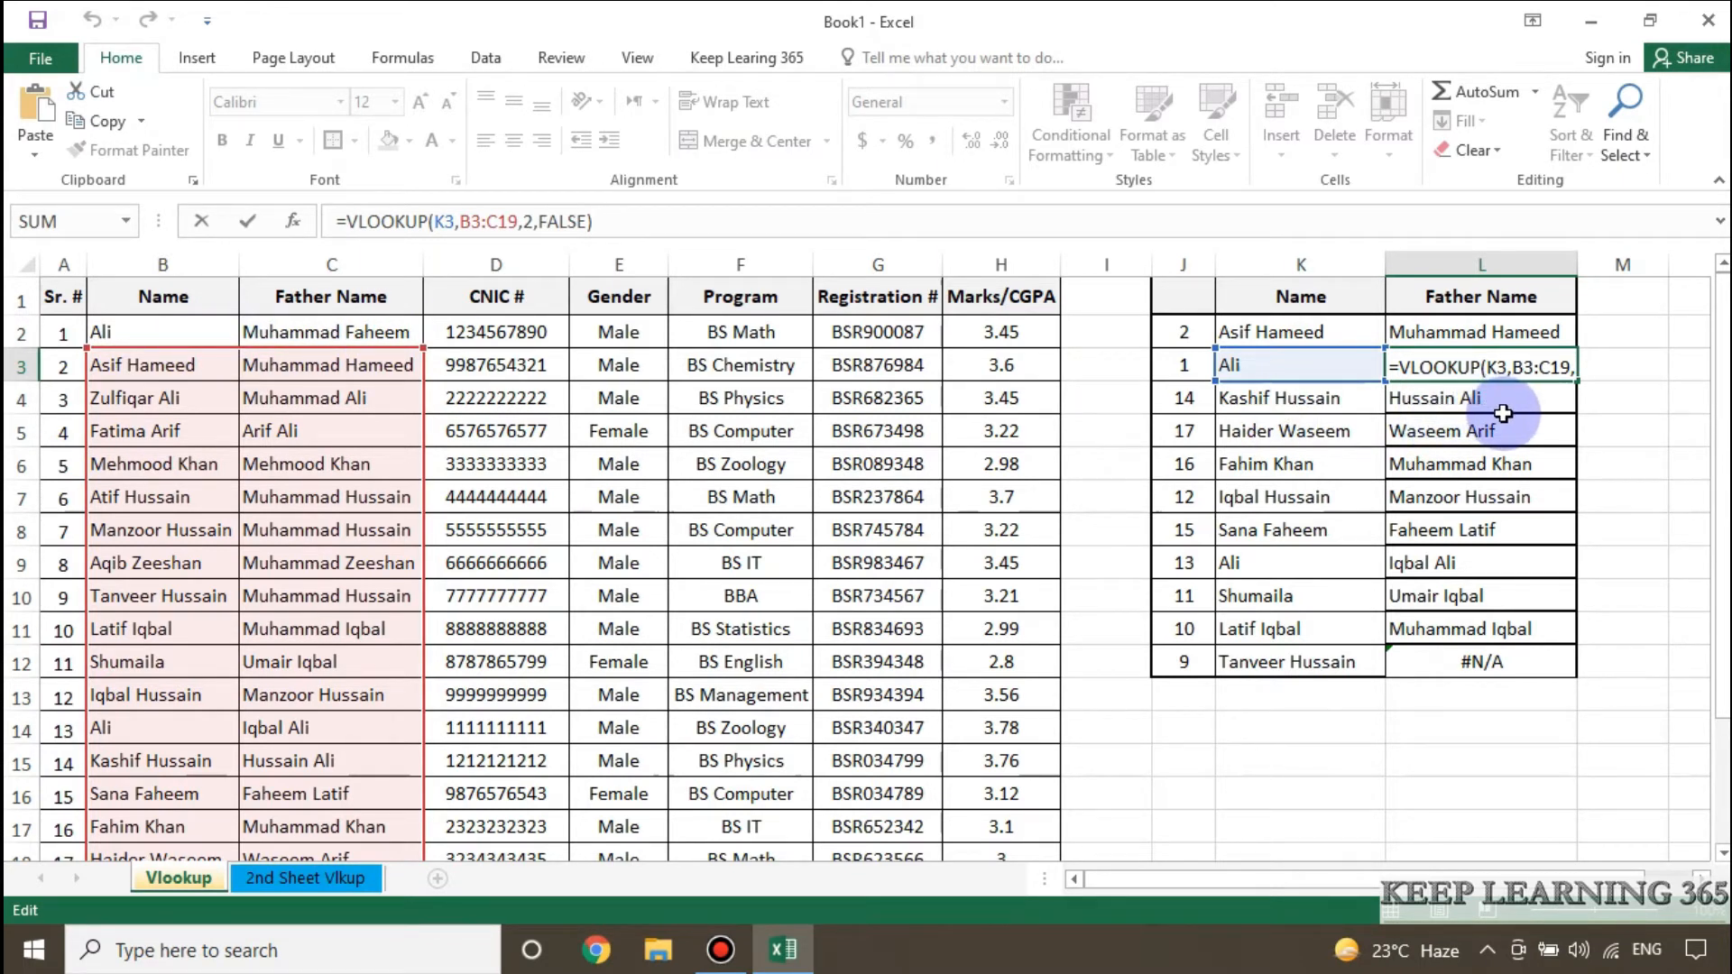
key(Escape)
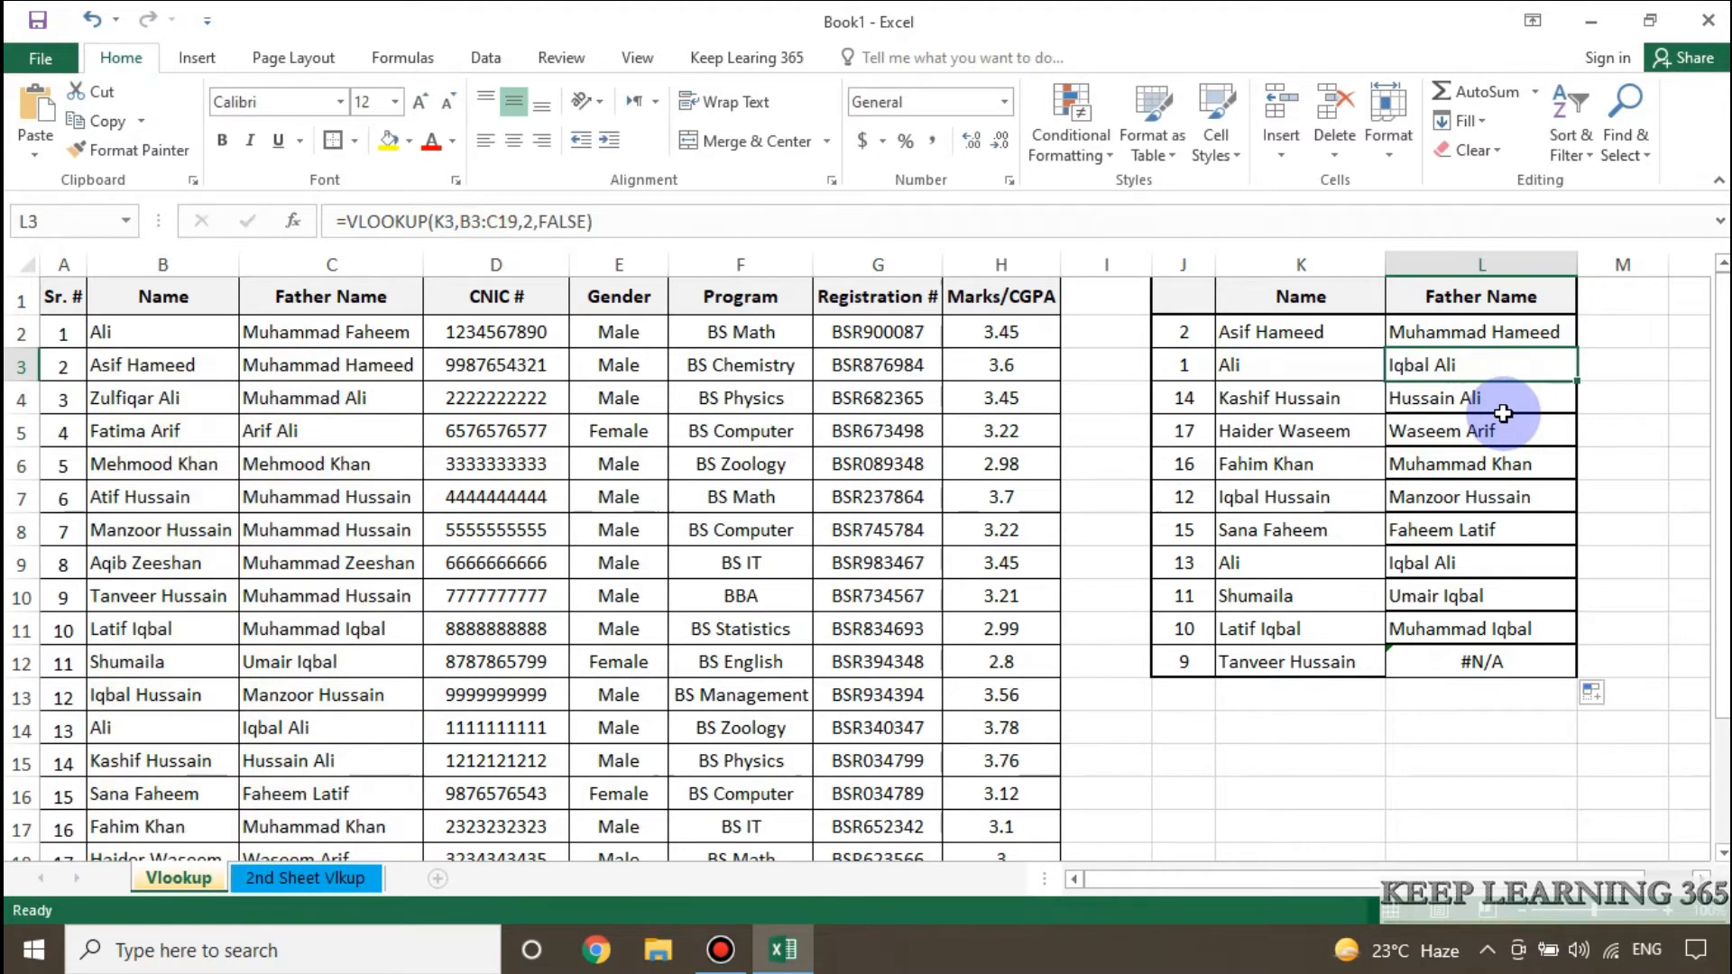
Clear the filled formulas from L3:L12 in the Father Name column.
shift+click(1443, 686)
shift+click(1448, 655)
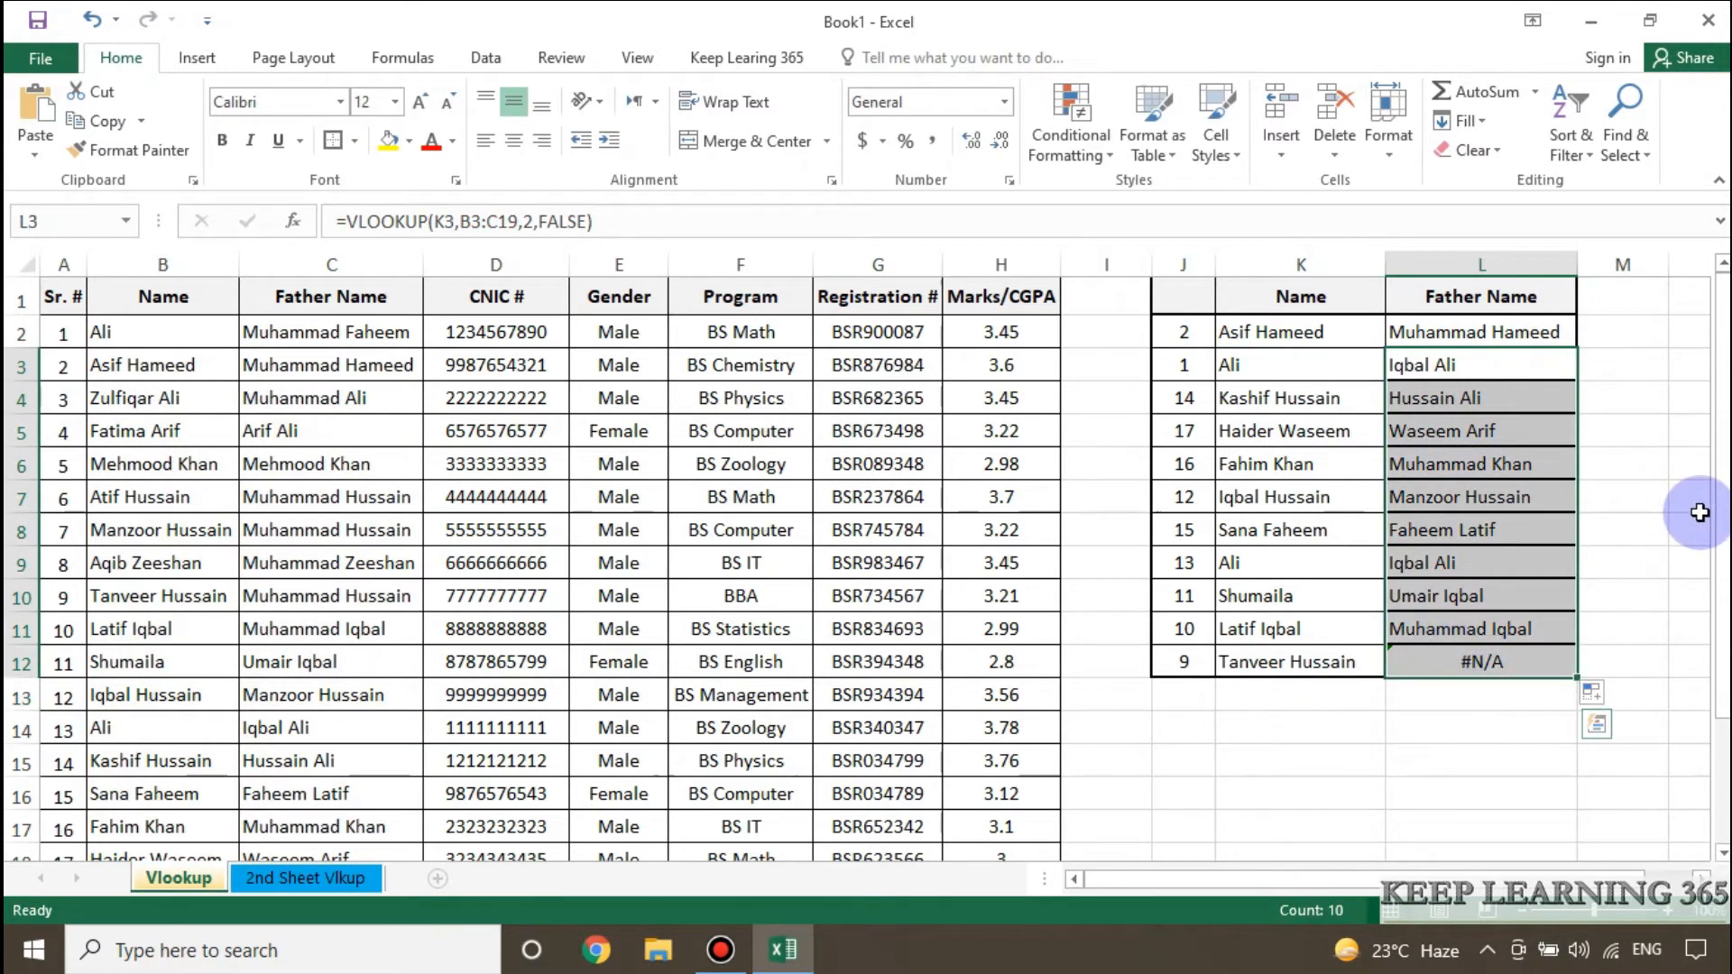
key(Delete)
Make the table range in the L2 VLOOKUP formula absolute as $B$2:$C$18.
click(1461, 332)
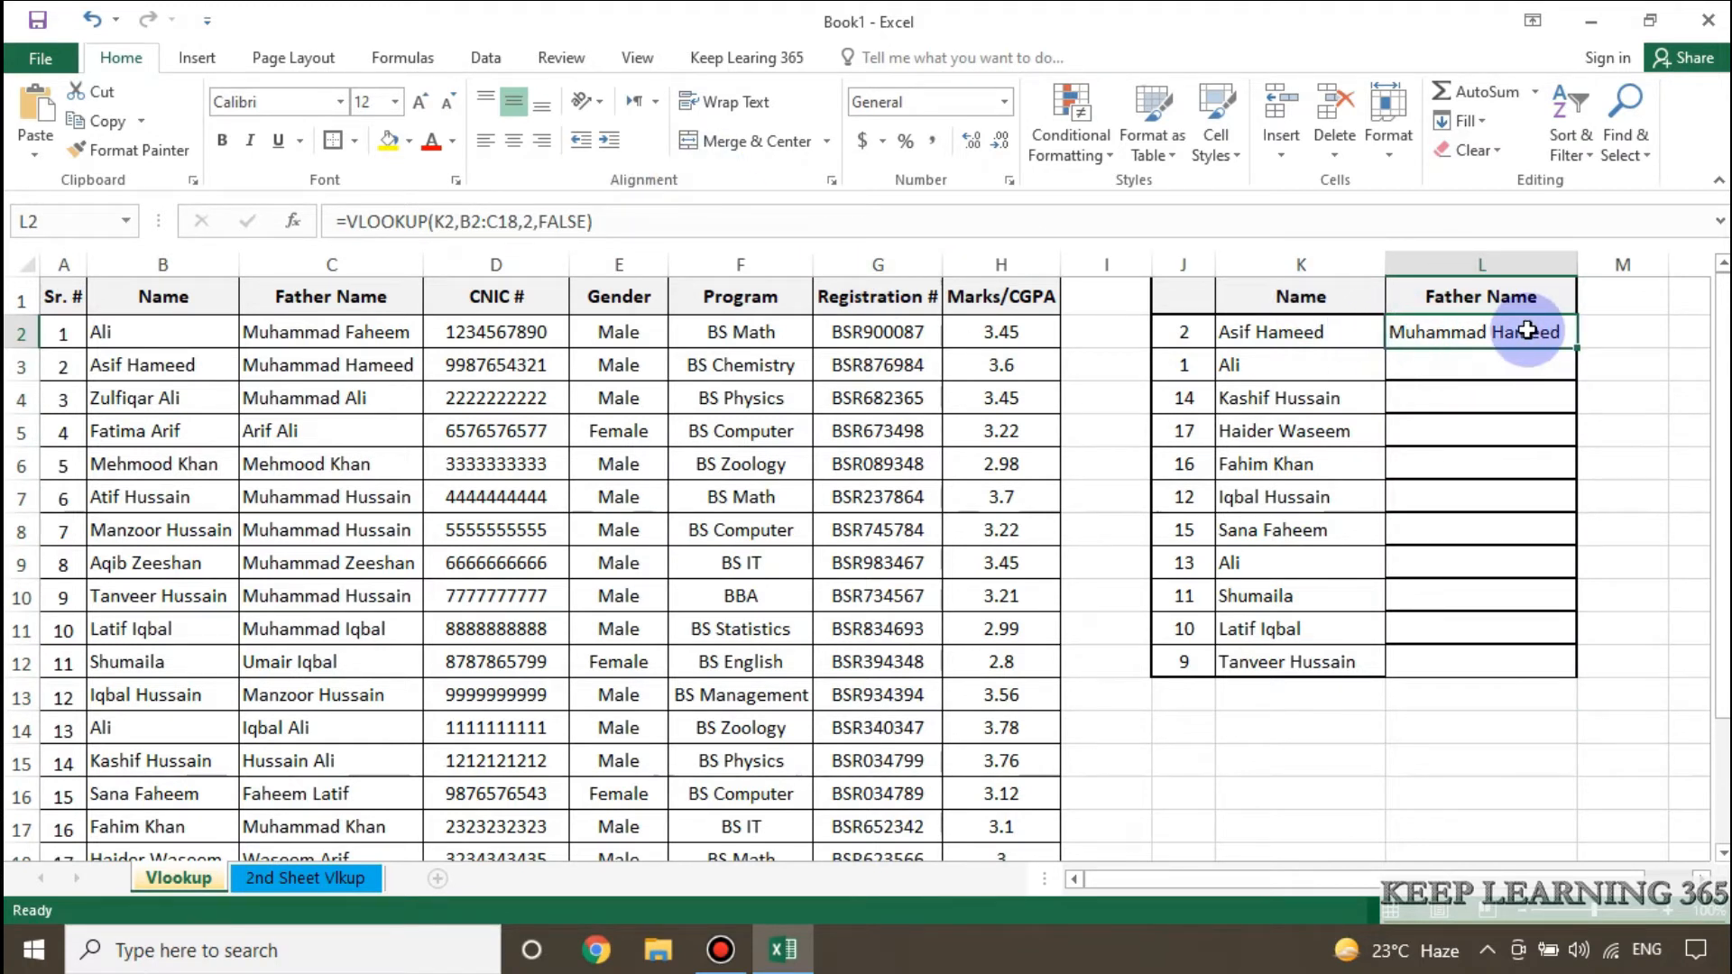
click(638, 221)
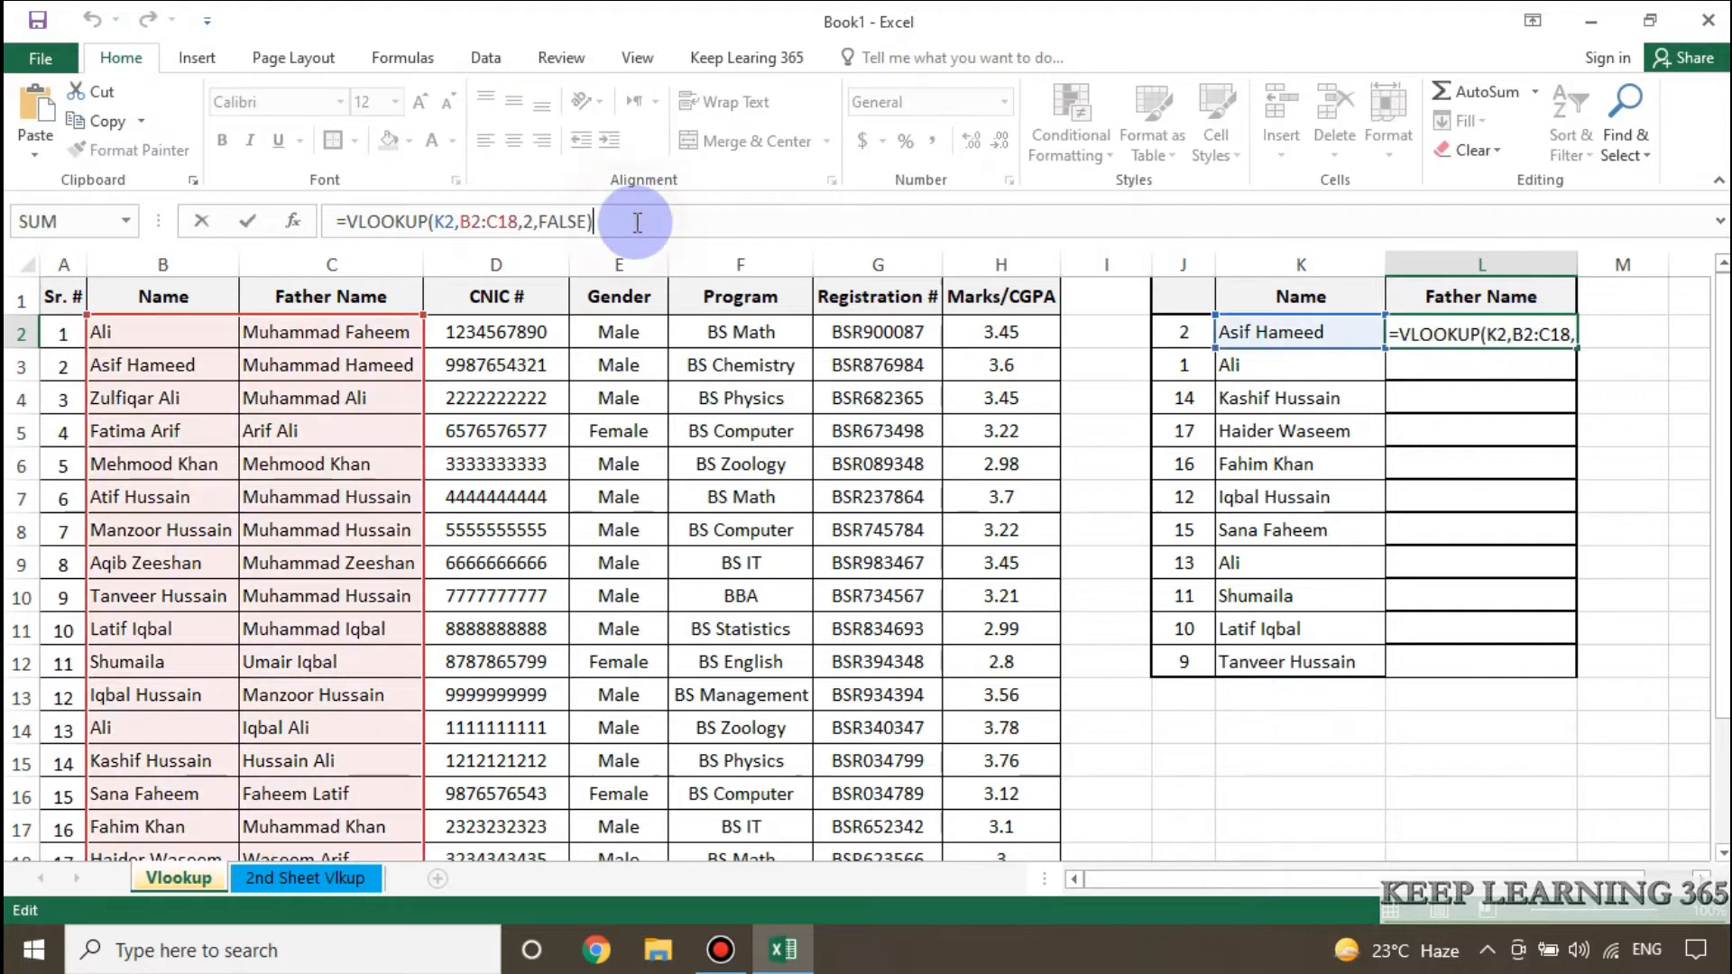
click(462, 225)
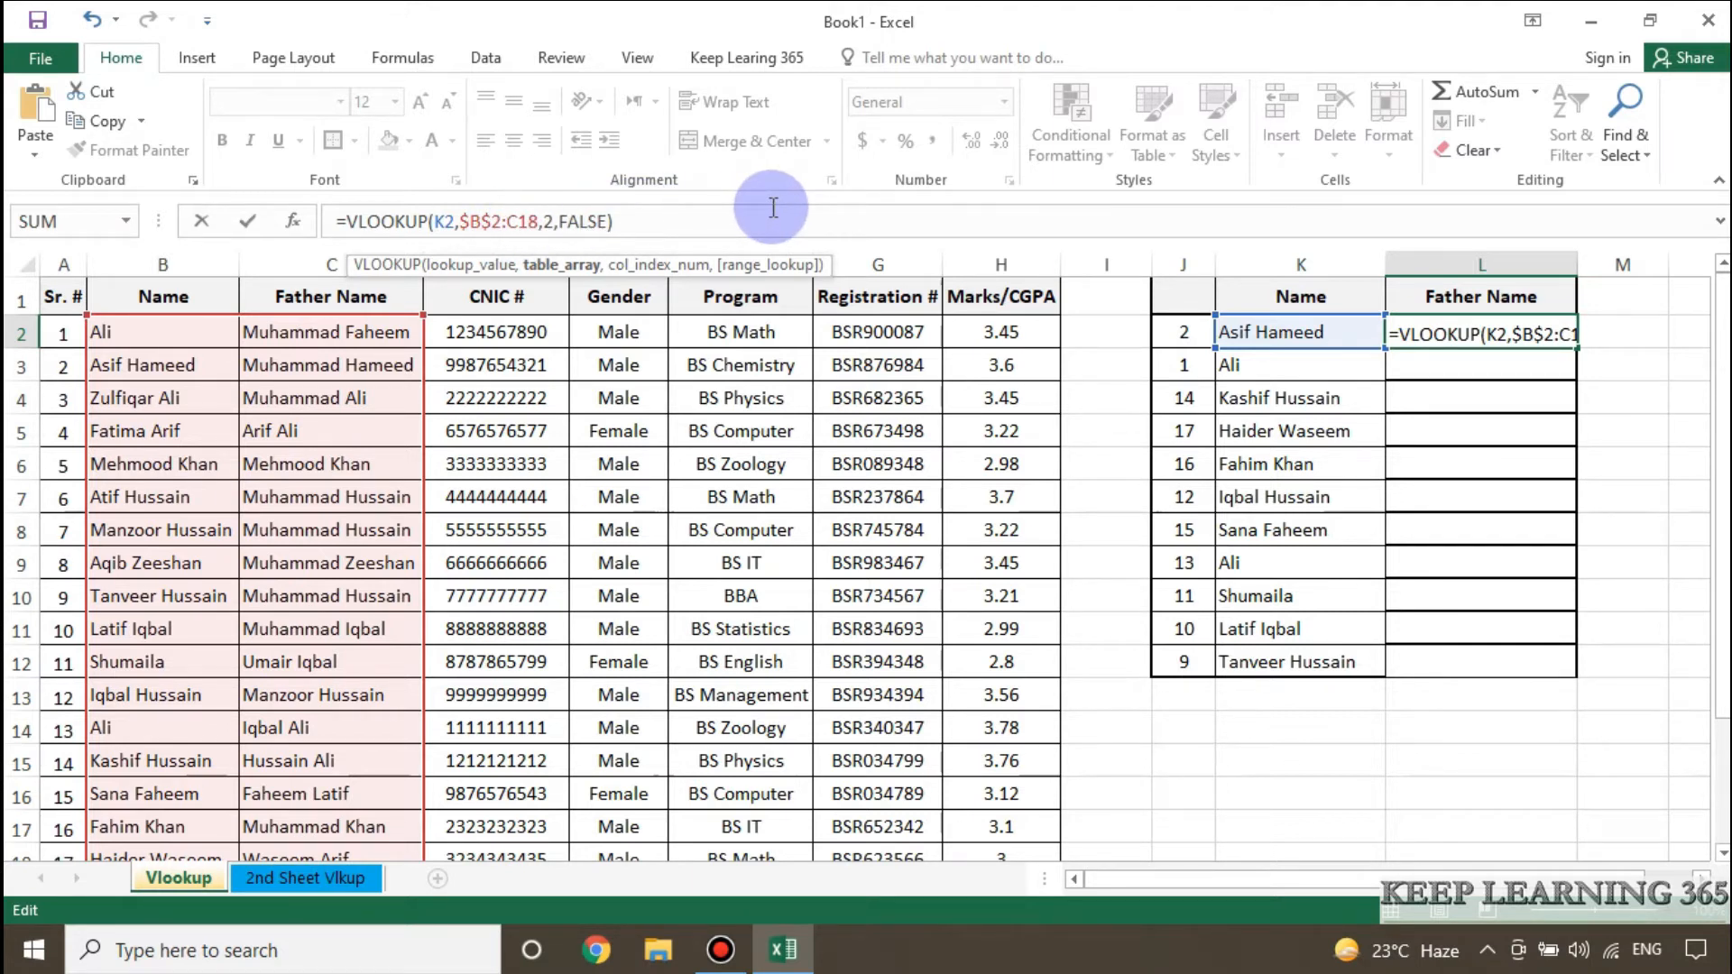
key(F4)
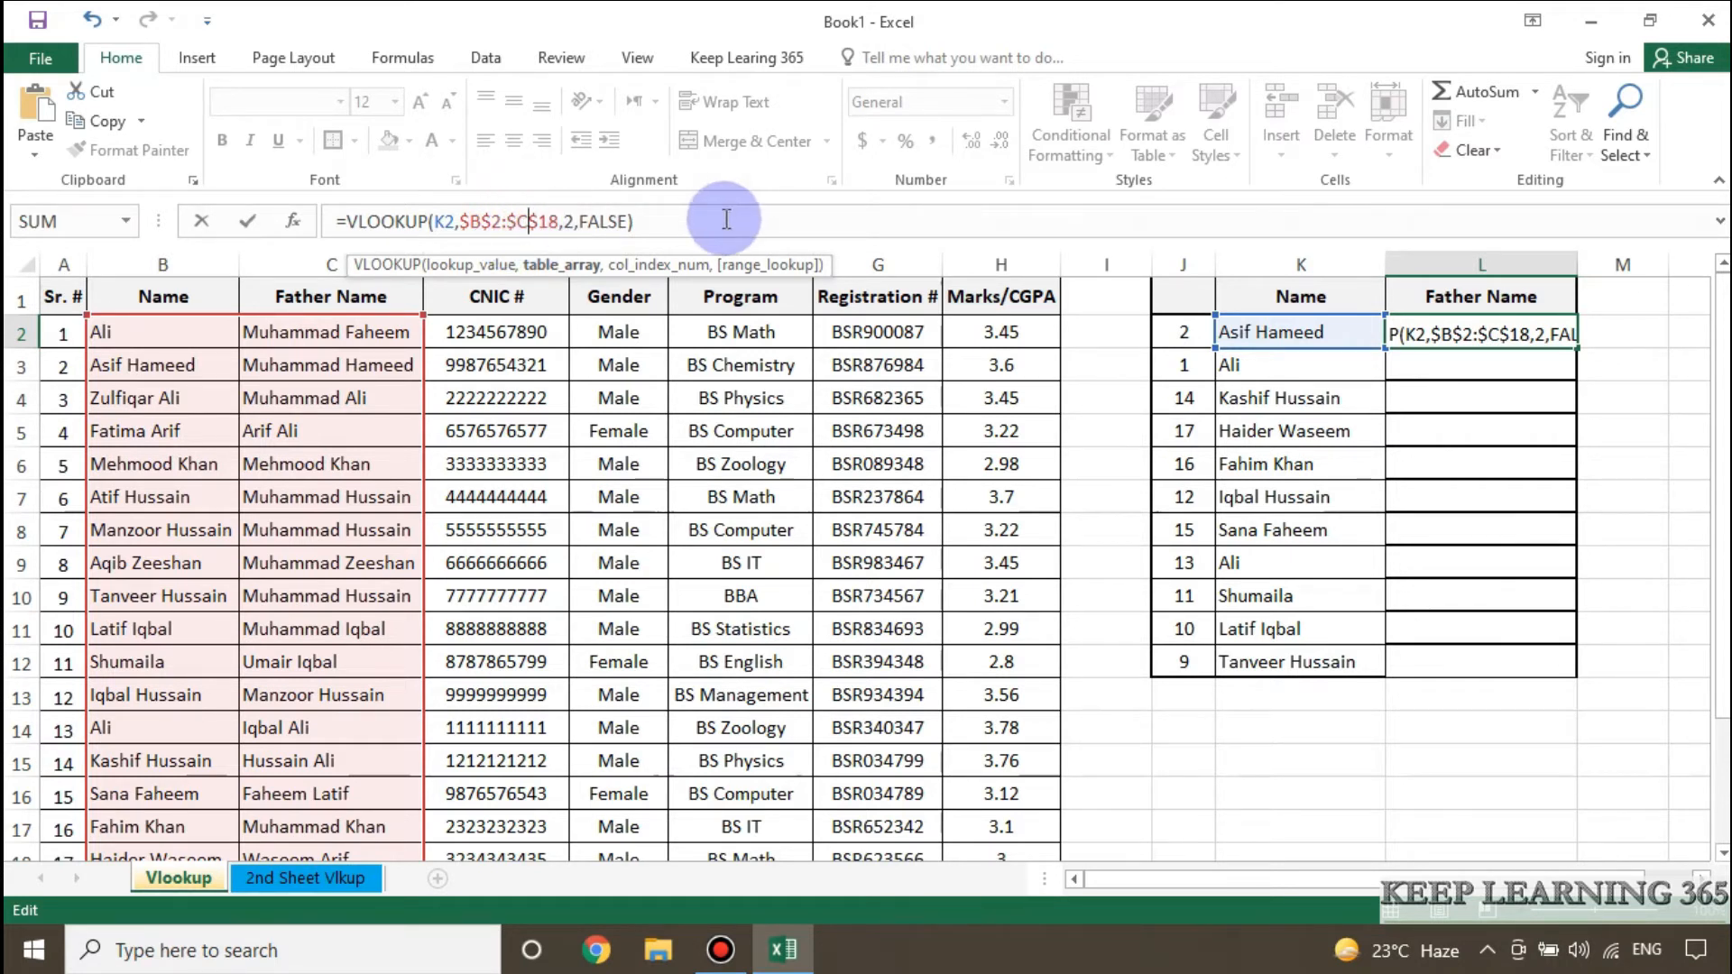
key(Return)
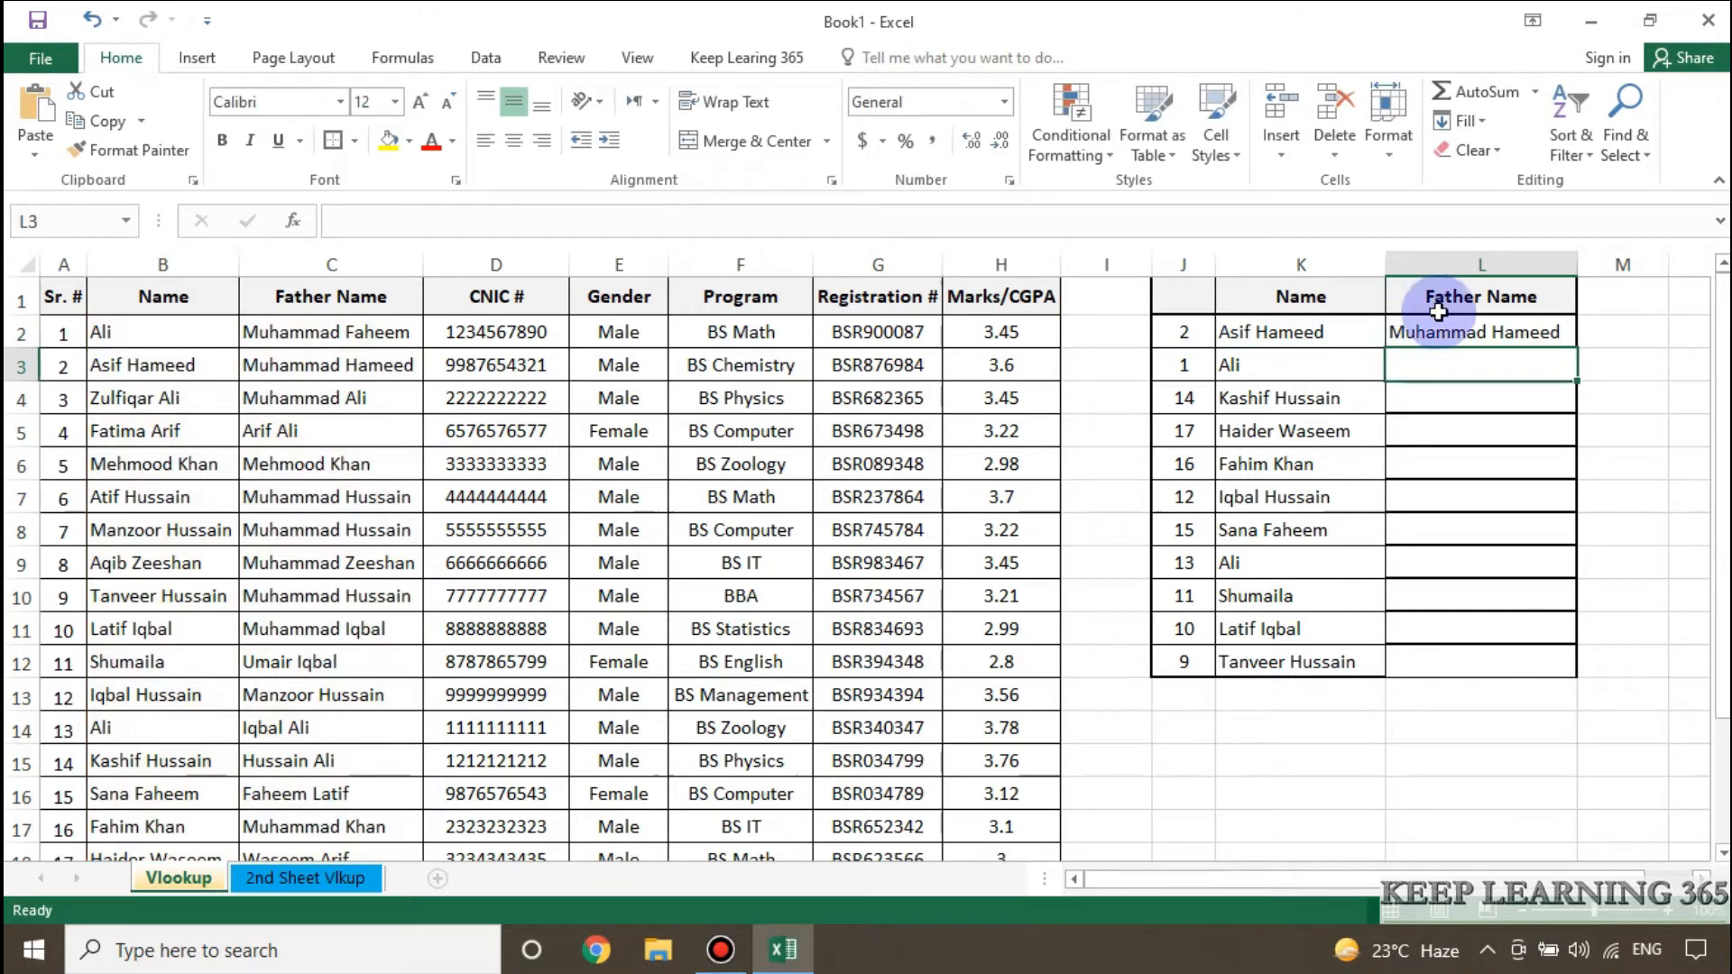
Fill the absolute-range VLOOKUP formula from L2 down the Father Name column through L12.
click(1449, 341)
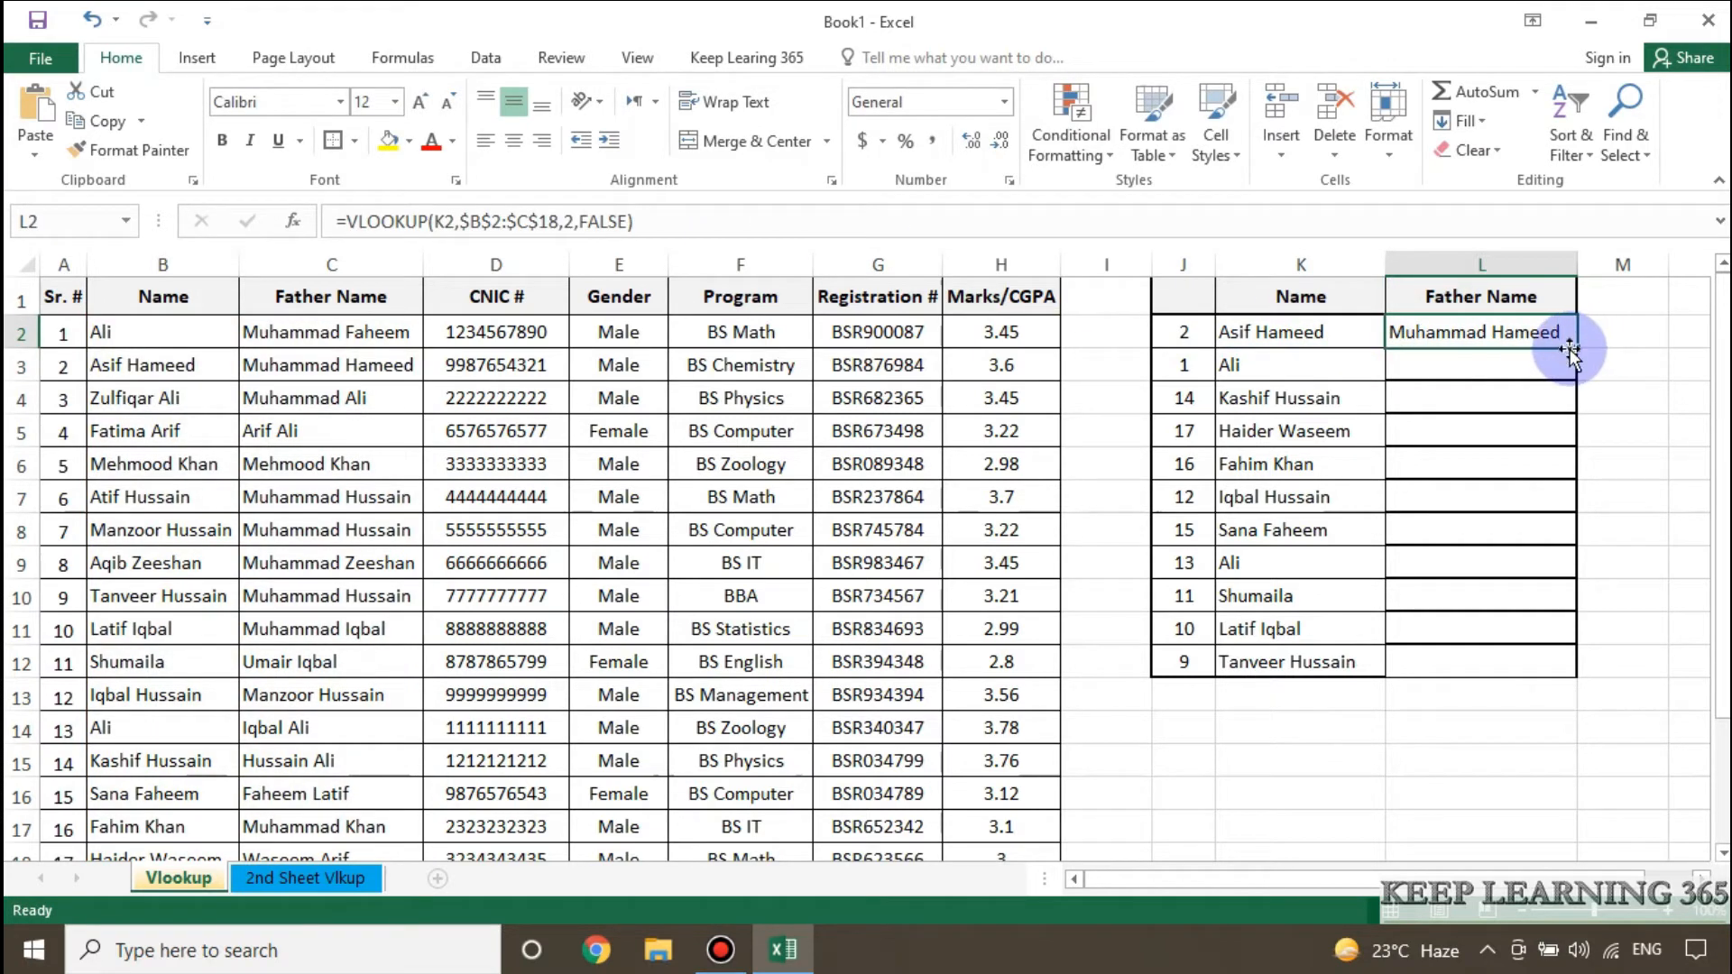
drag(1579, 351, 1576, 663)
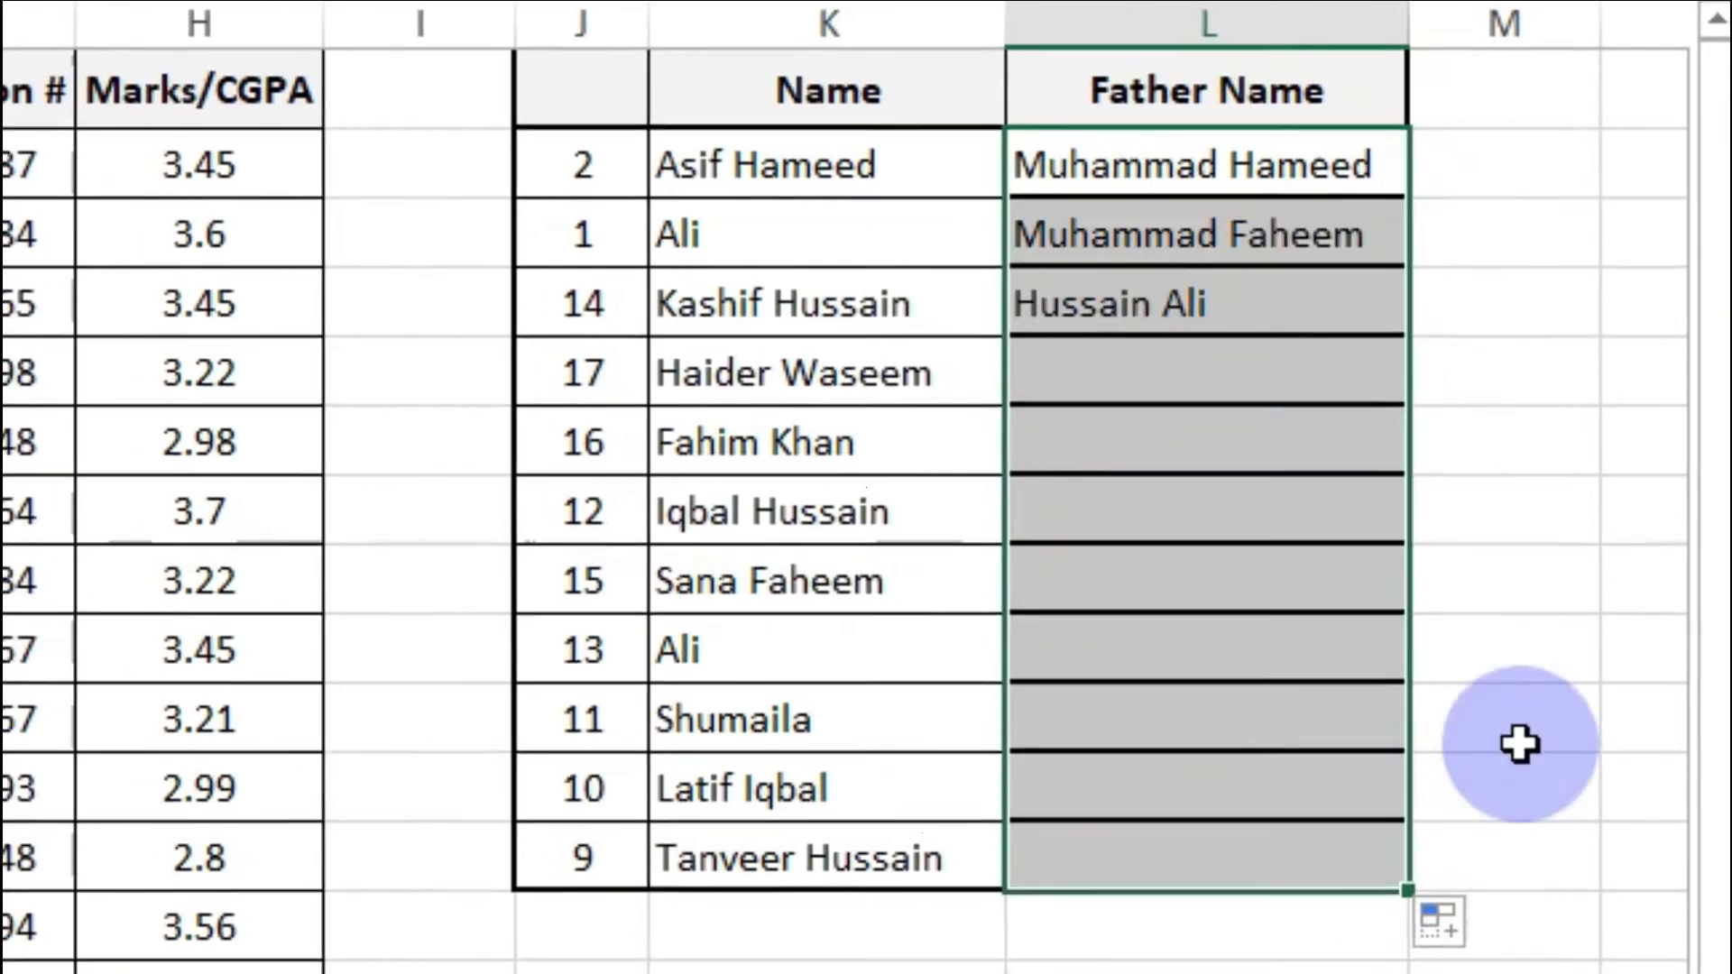
click(1567, 430)
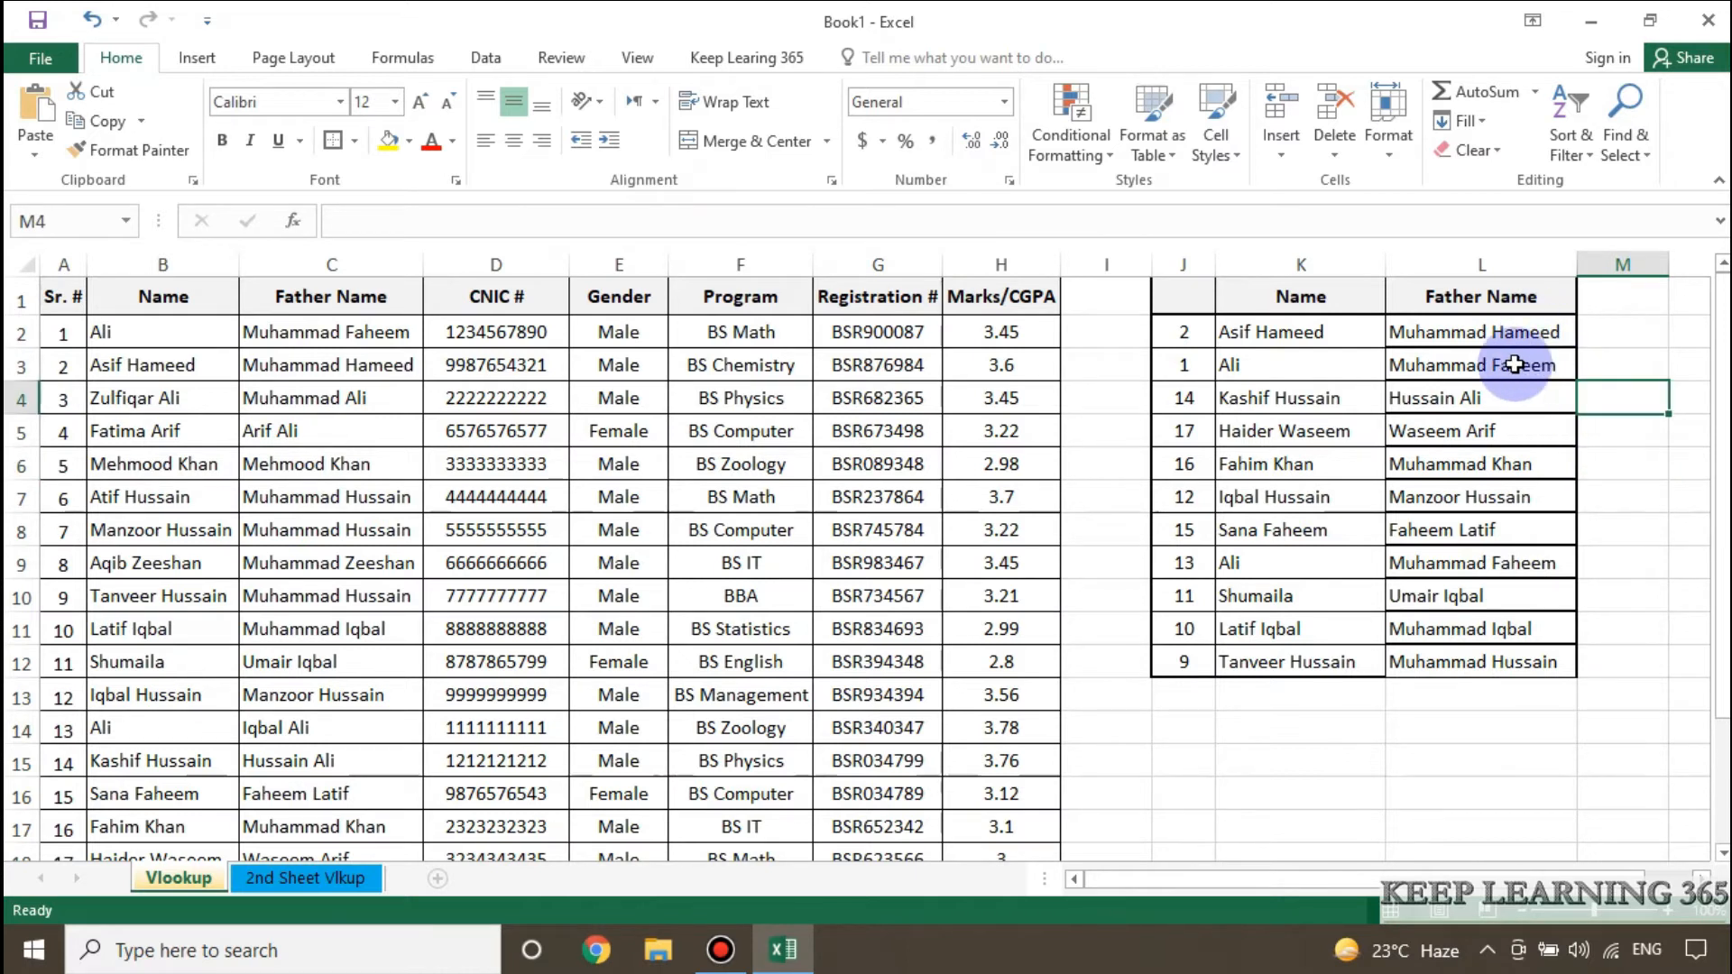
Inspect the table range in the L3 VLOOKUP formula and the lookup names in K2 and K3.
click(1524, 365)
click(652, 224)
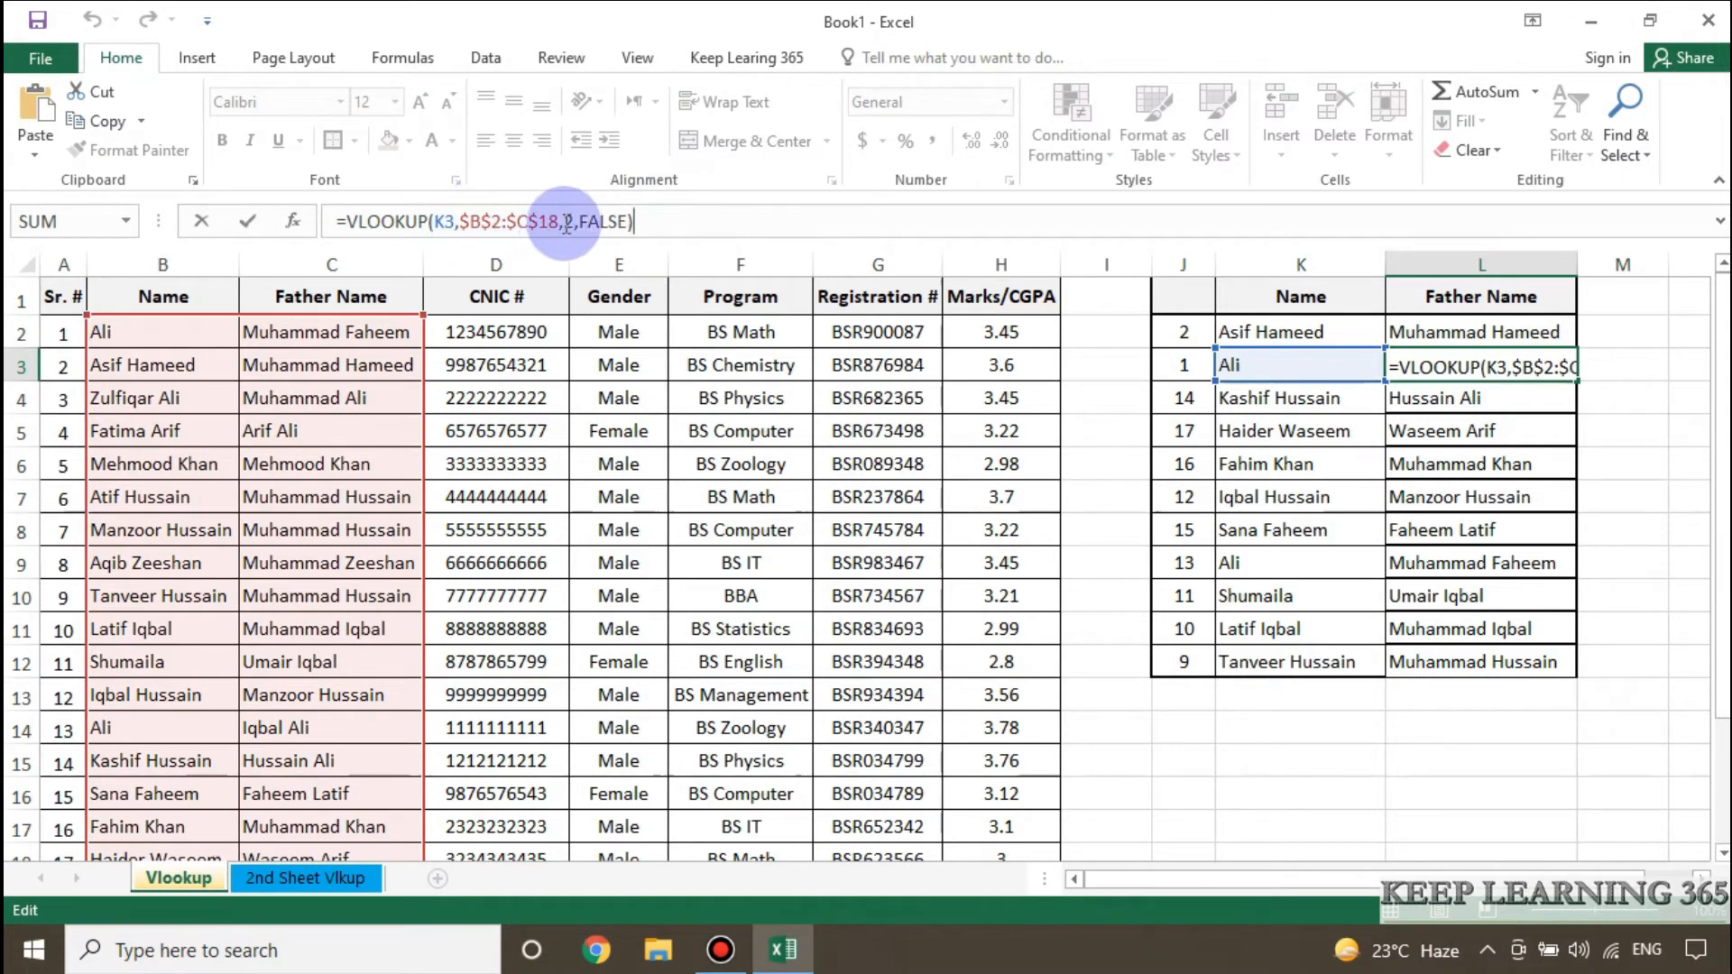
click(1614, 365)
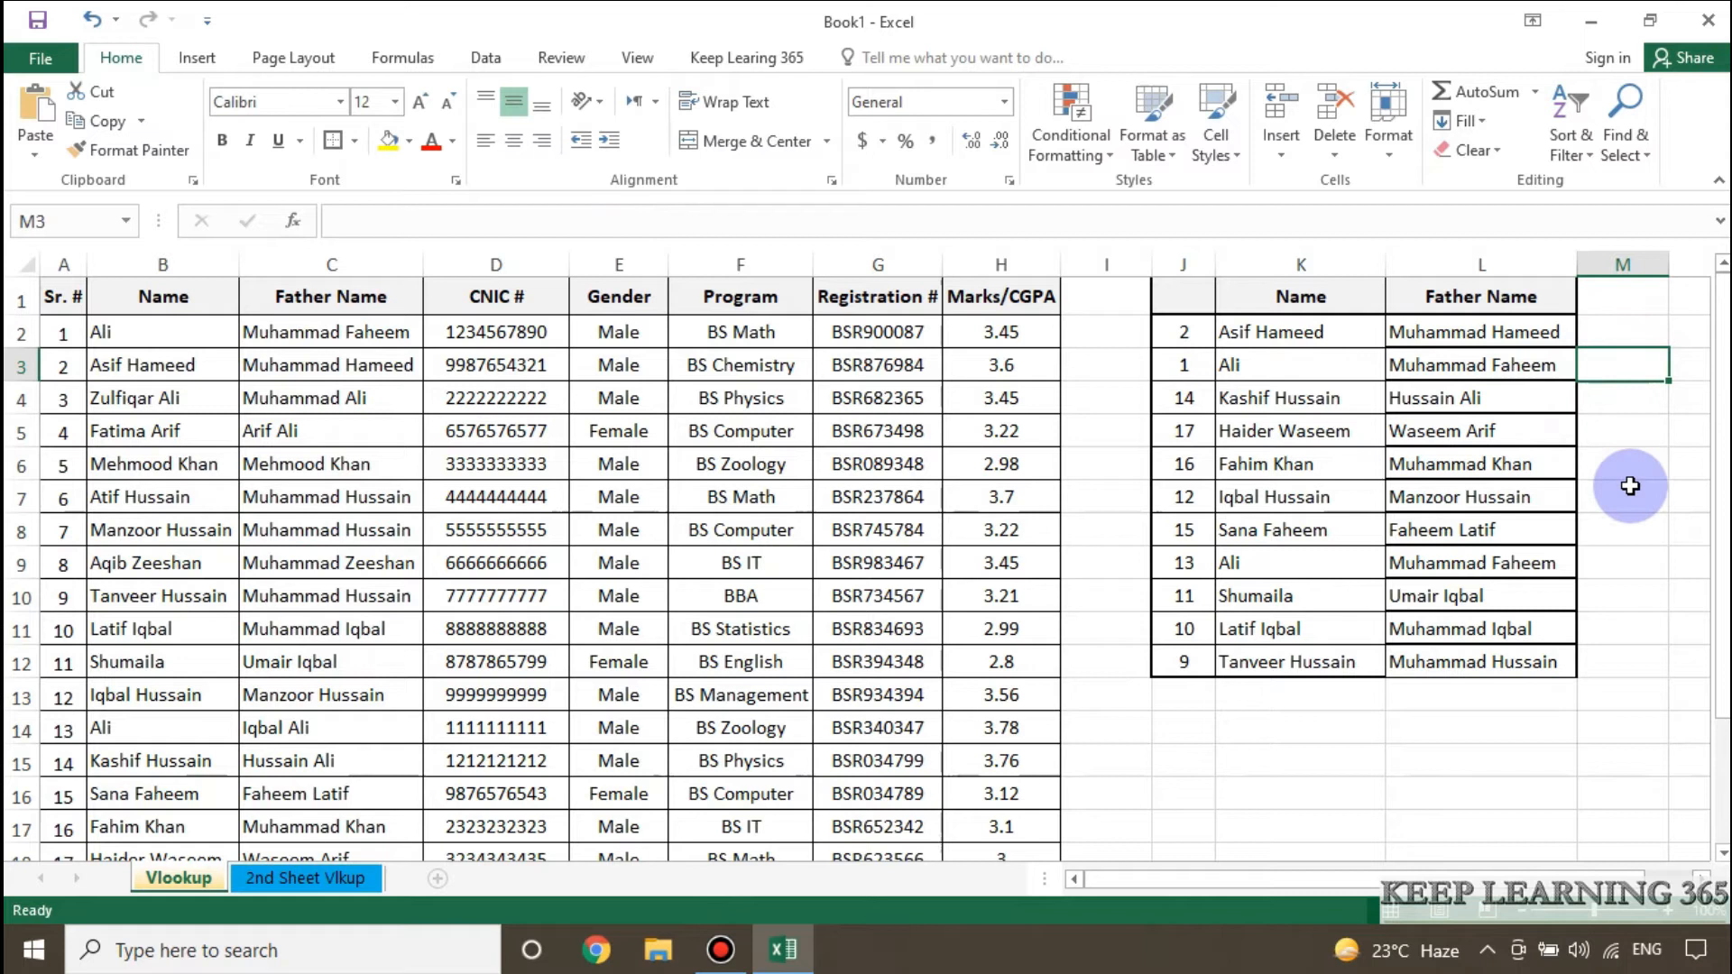
key(Left)
key(Left)
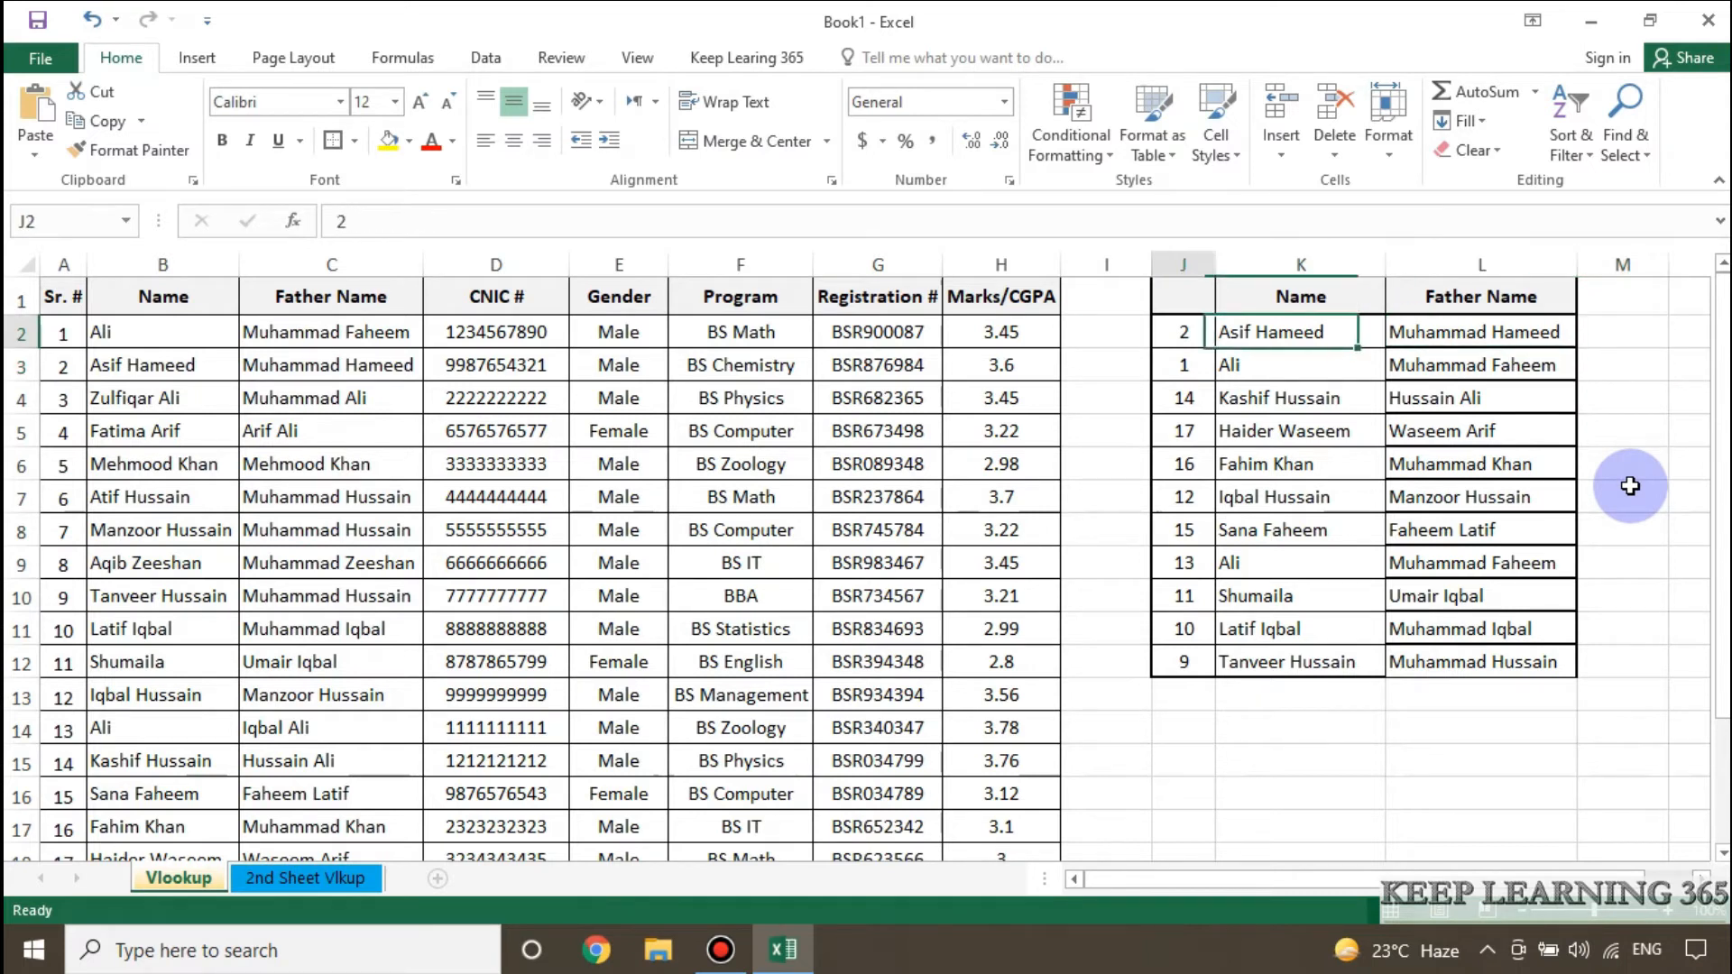
key(Down)
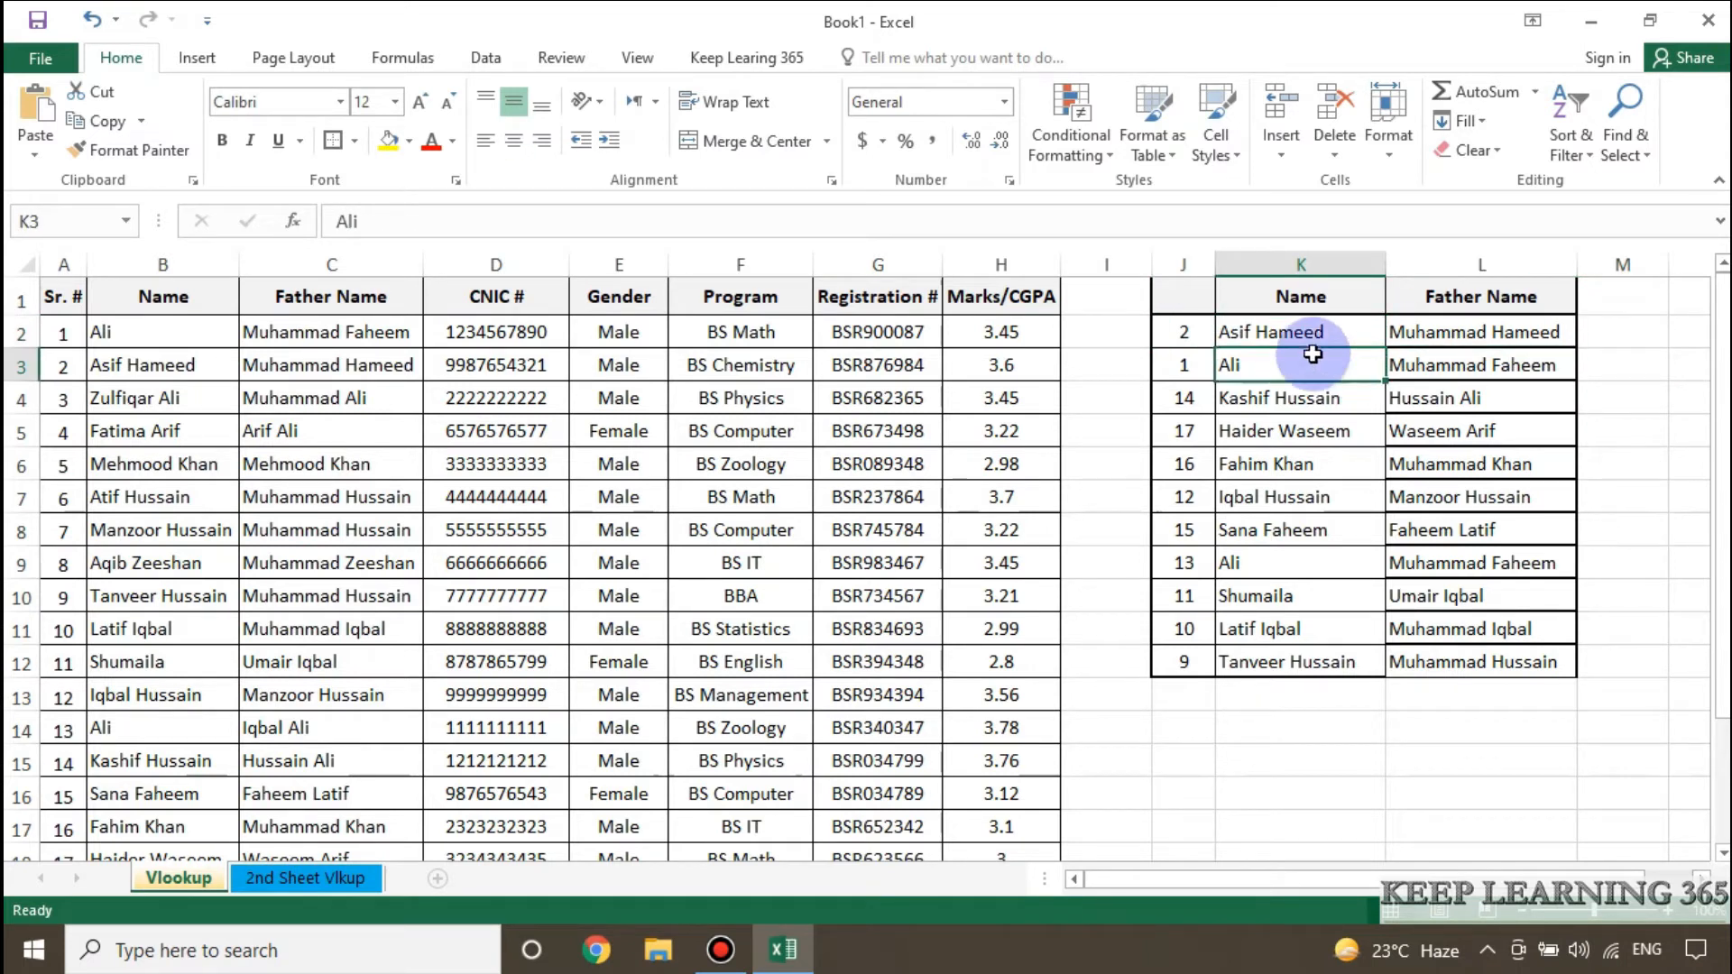
click(1313, 335)
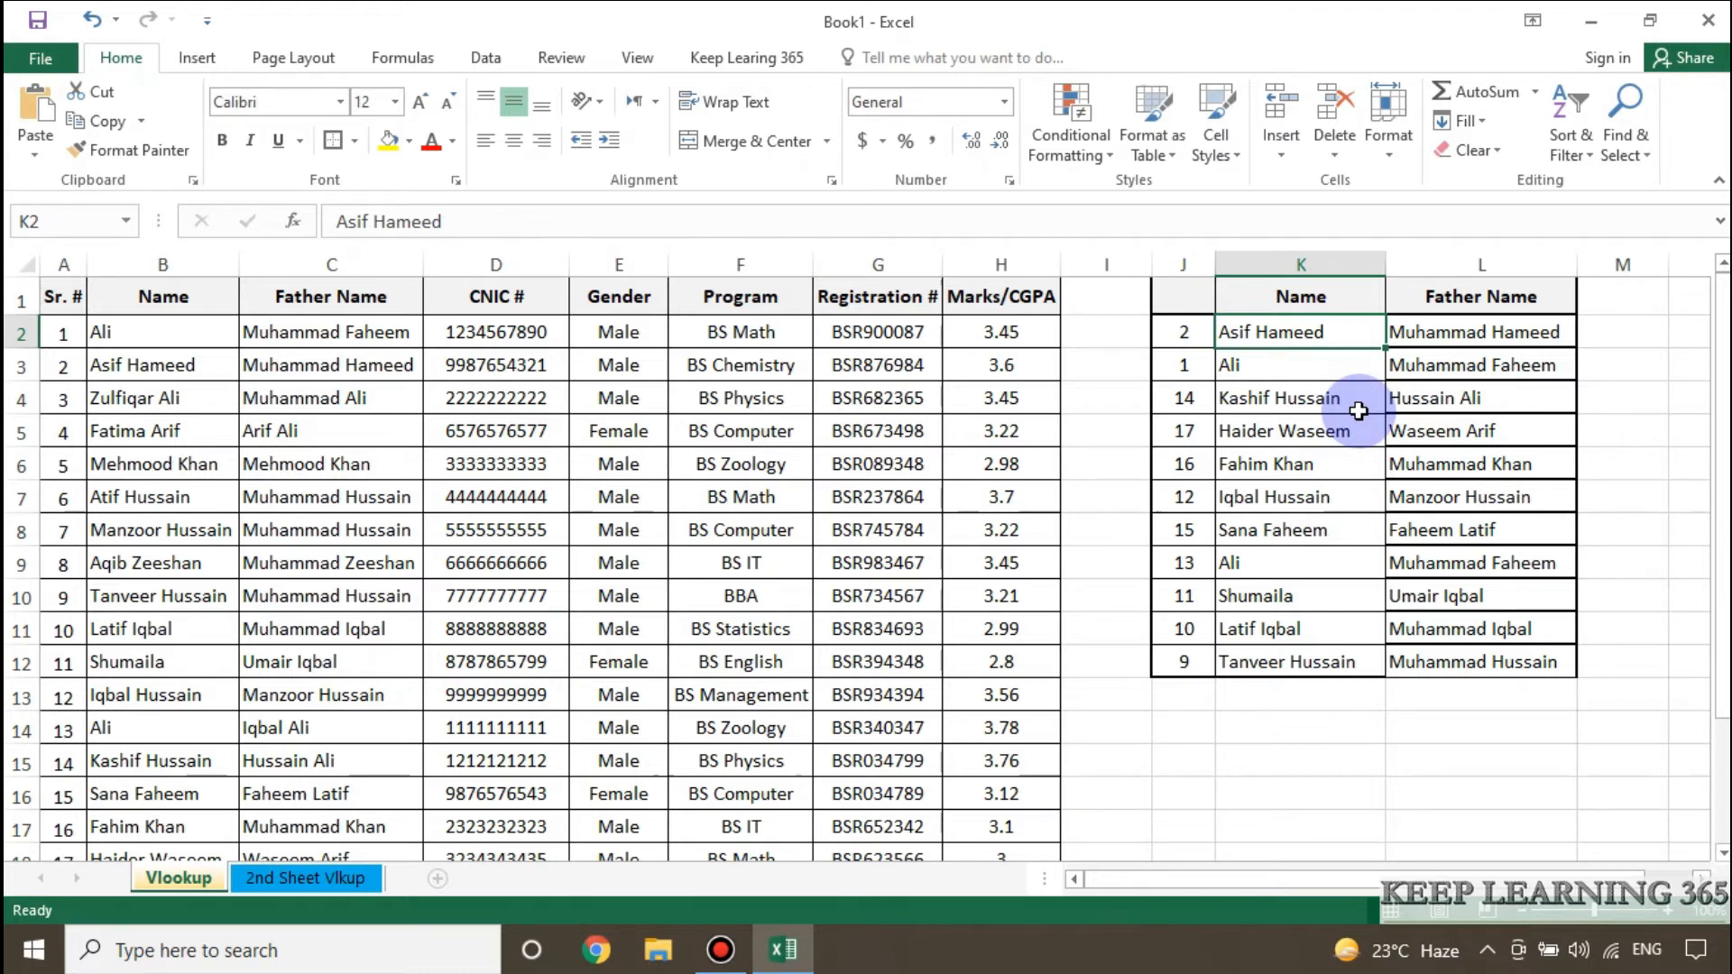
Examine the CNIC # column and compare the repeated lookup name in K3 and K9 with its source entries in B2 and B14.
click(528, 263)
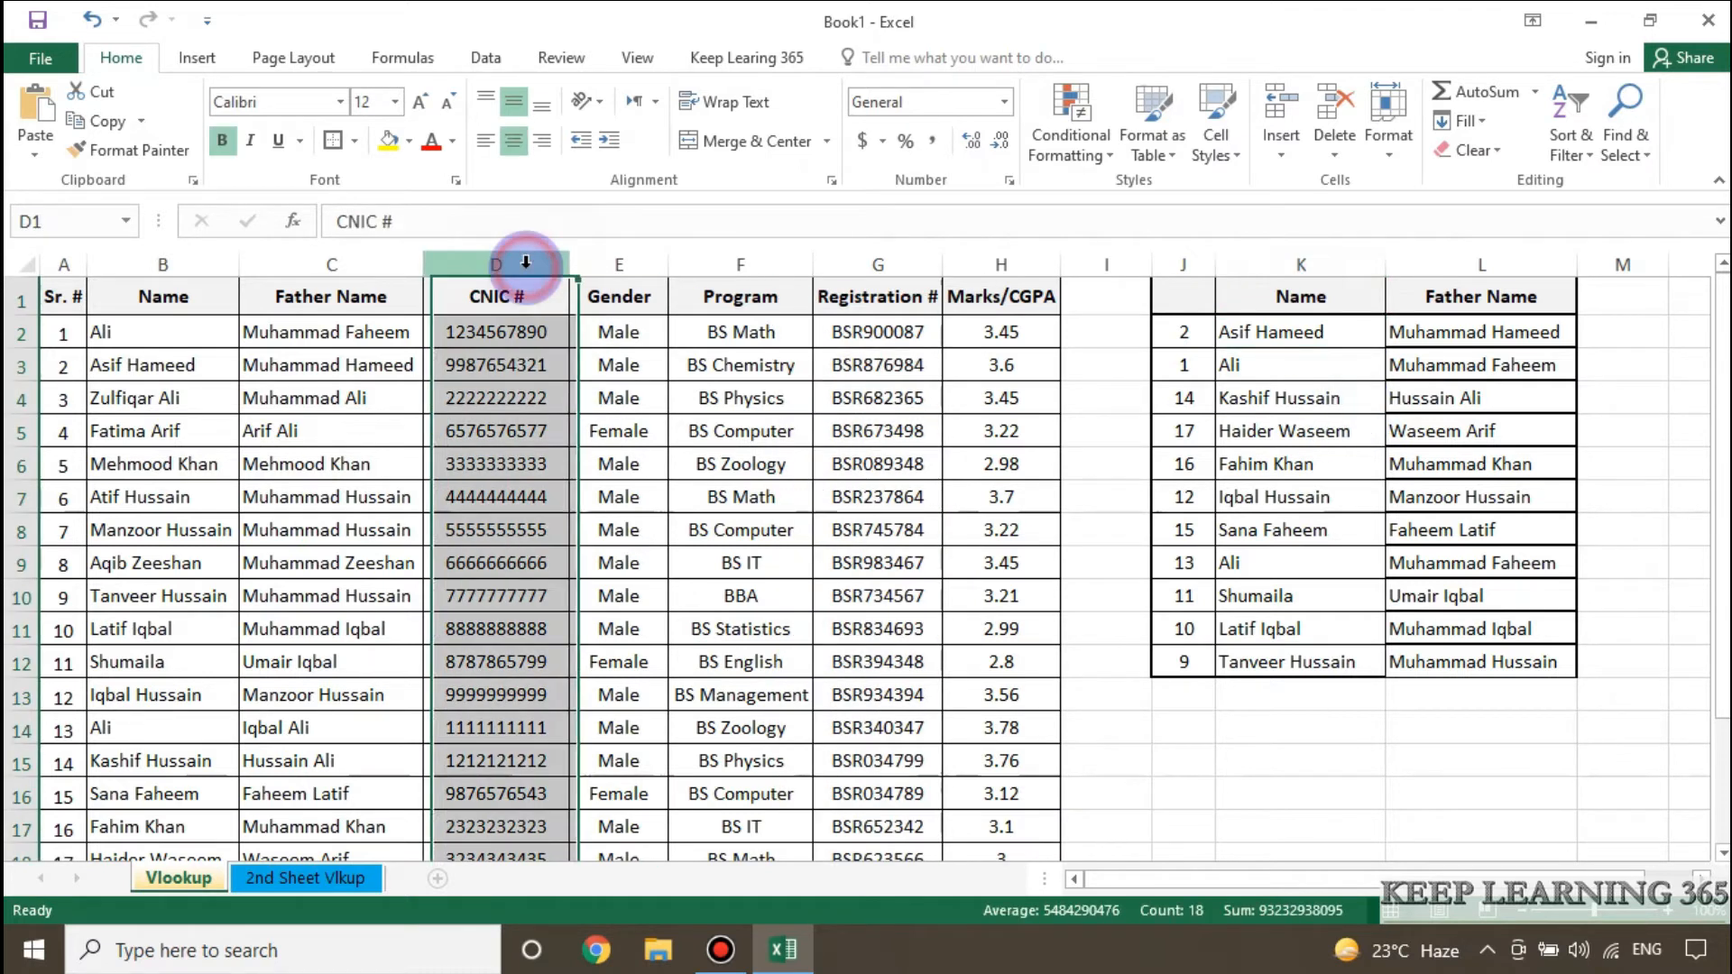
click(1261, 345)
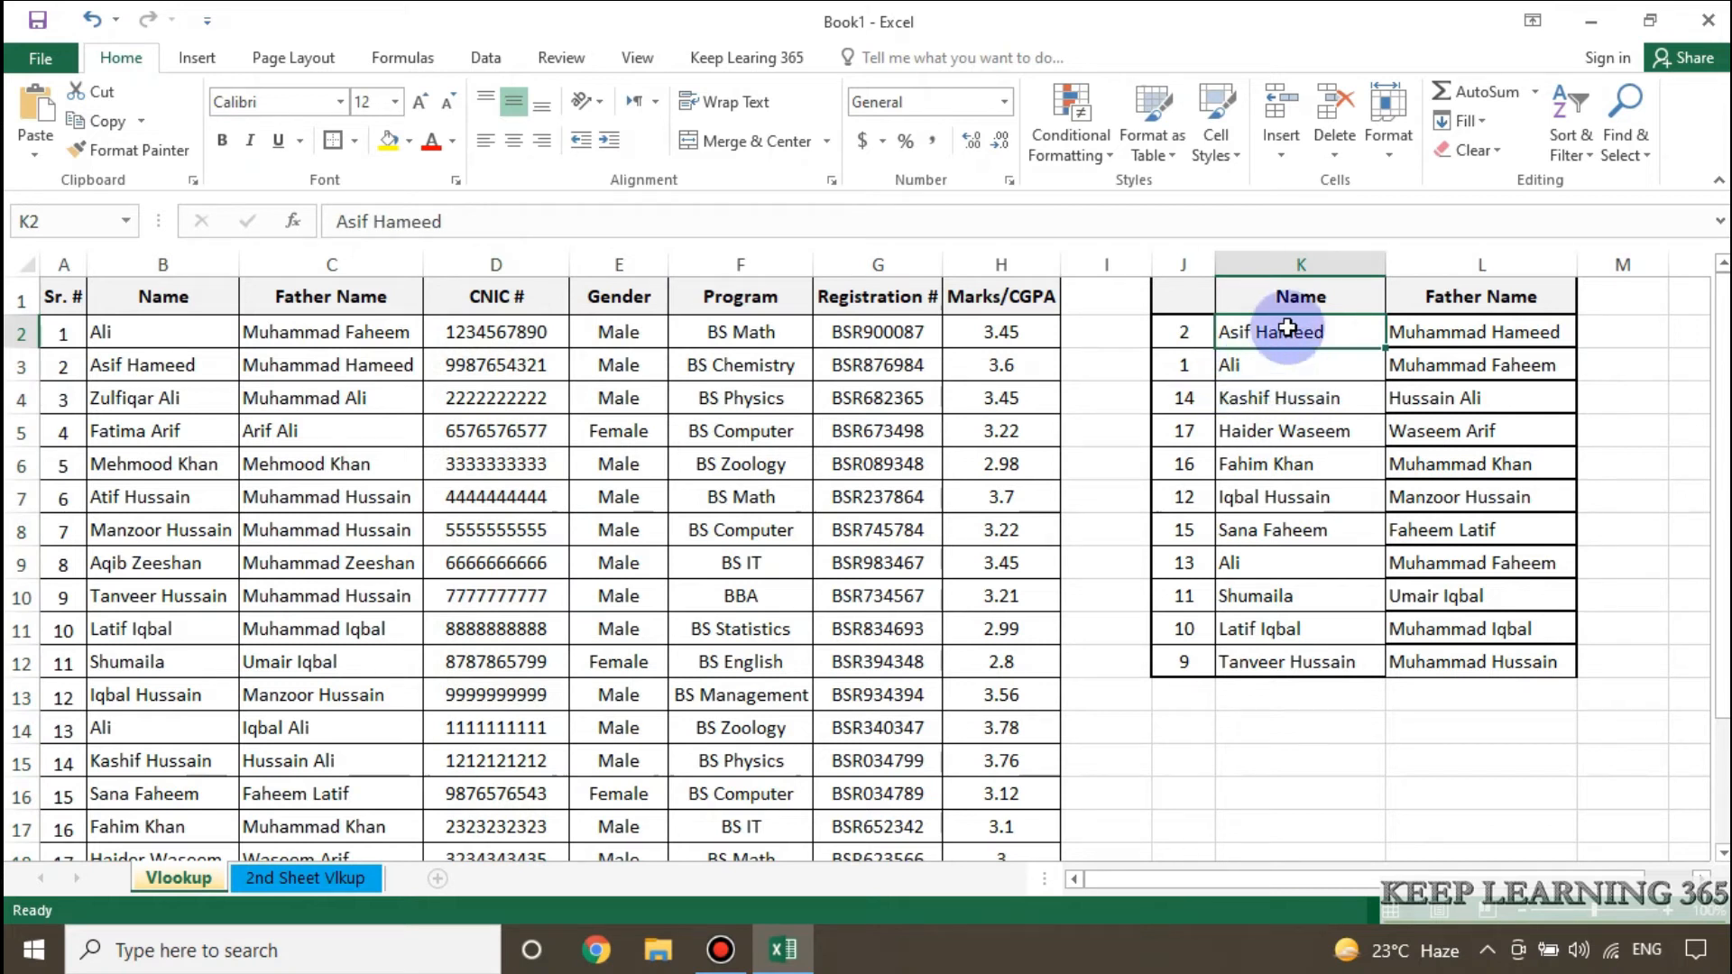
click(1286, 365)
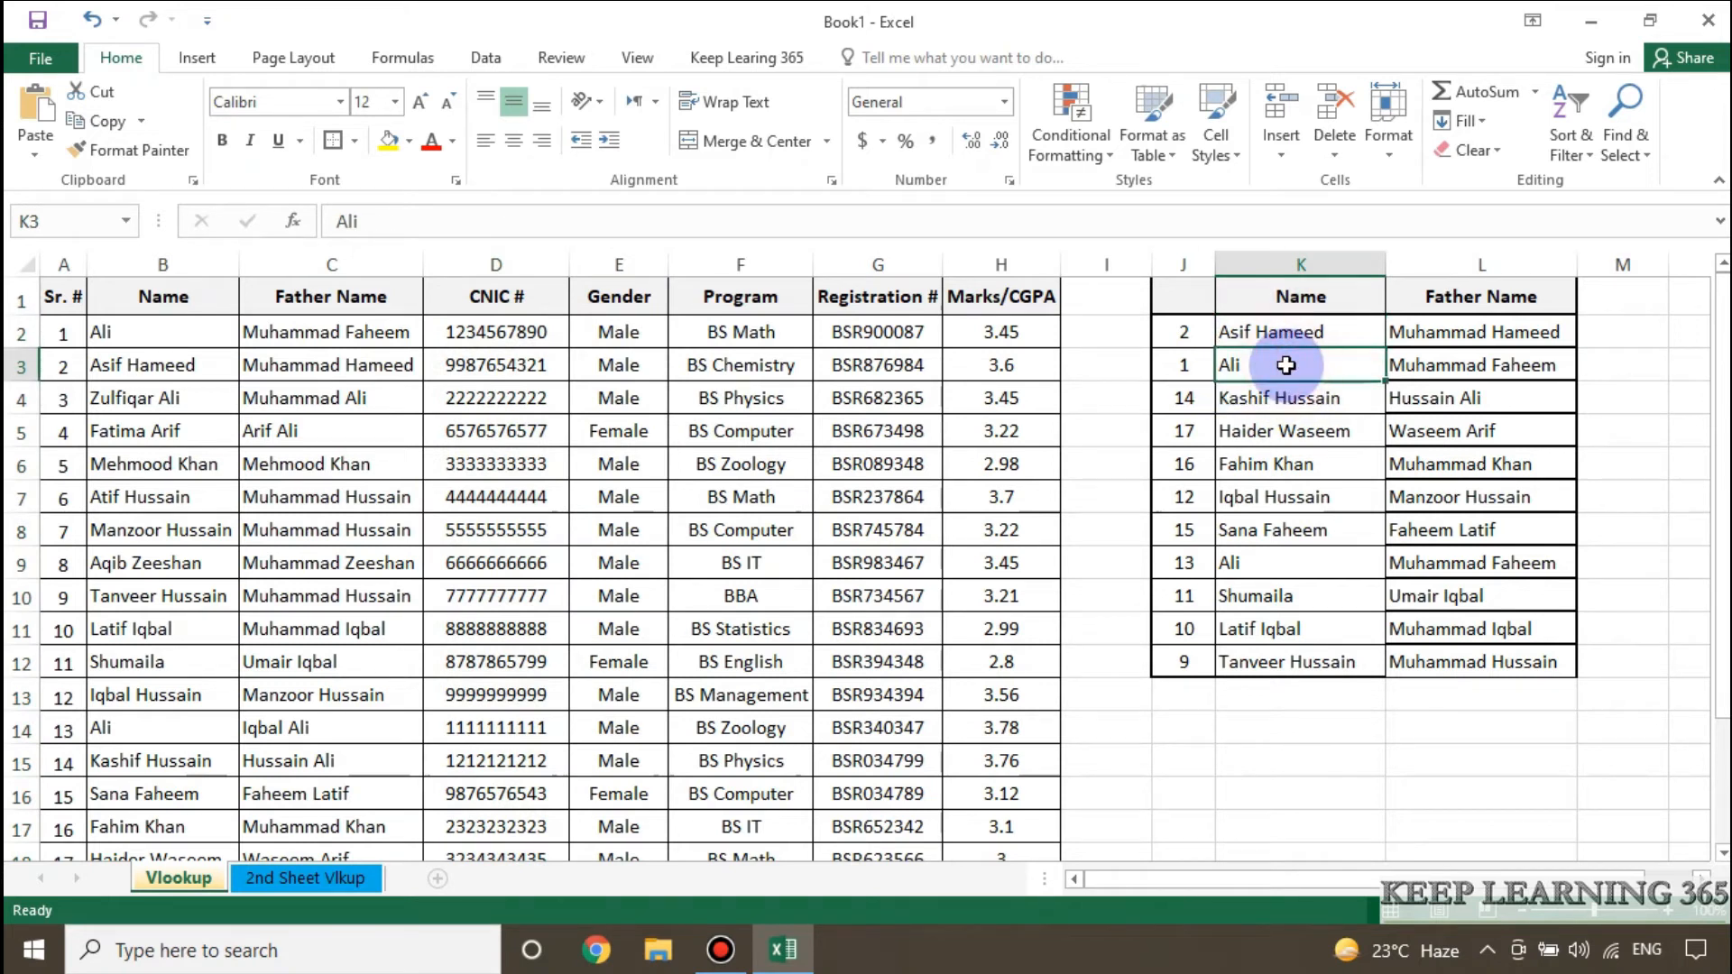
click(1281, 564)
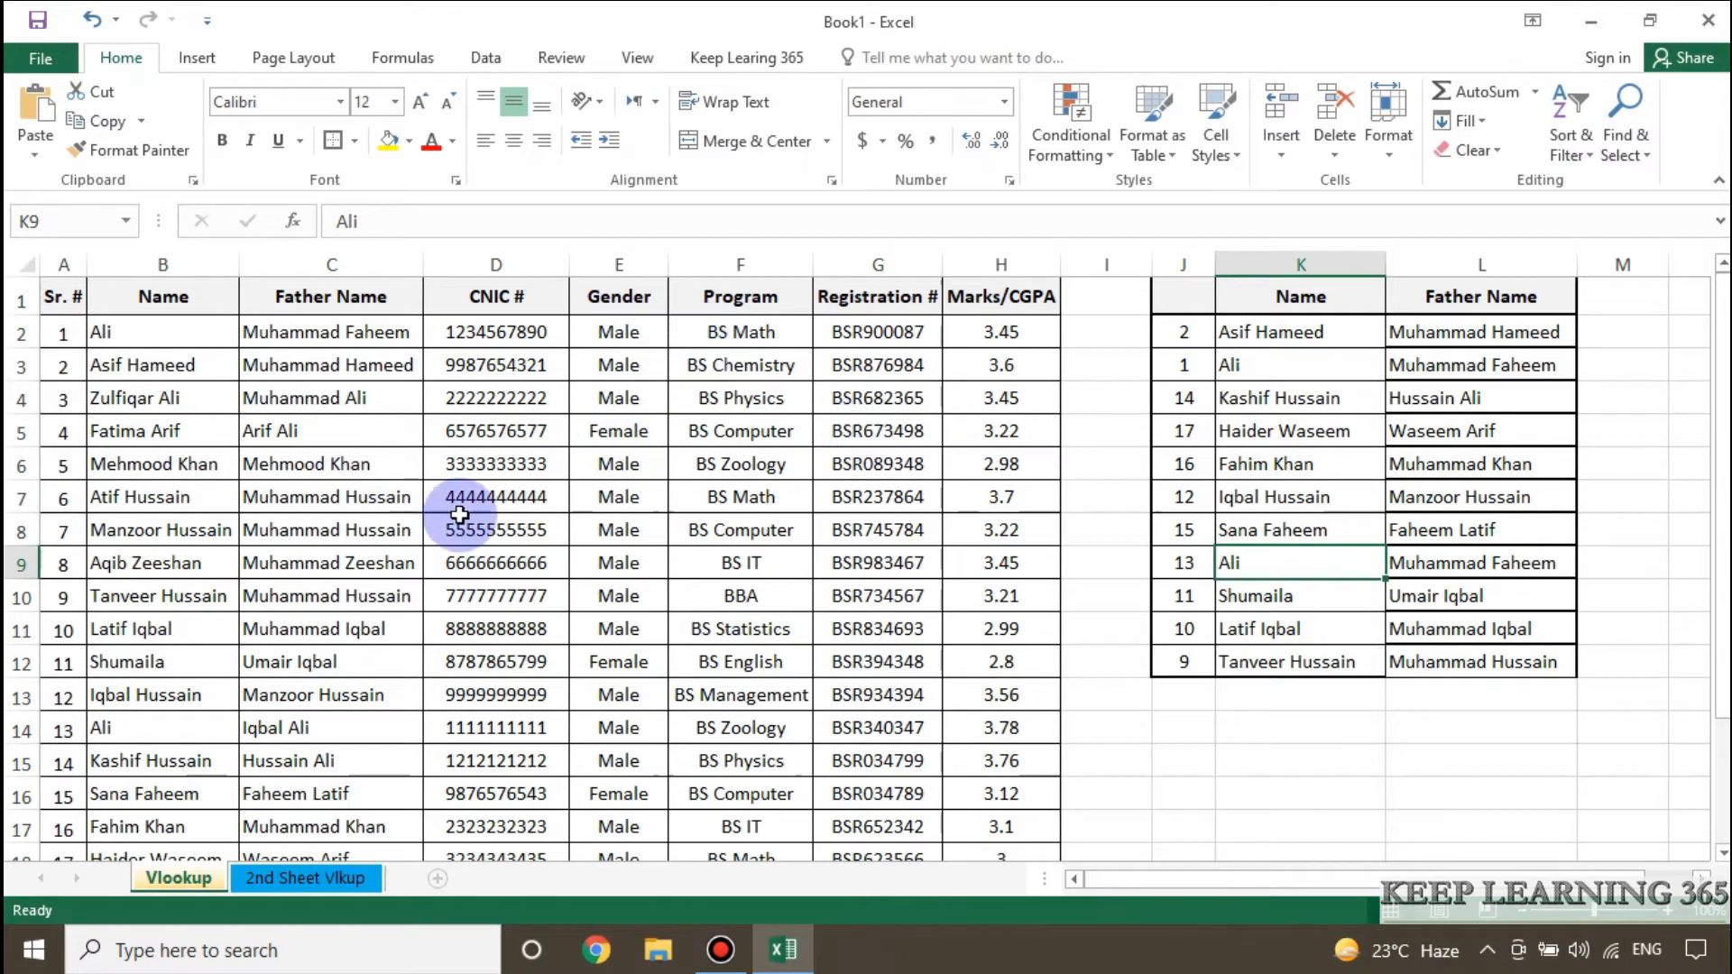
click(172, 332)
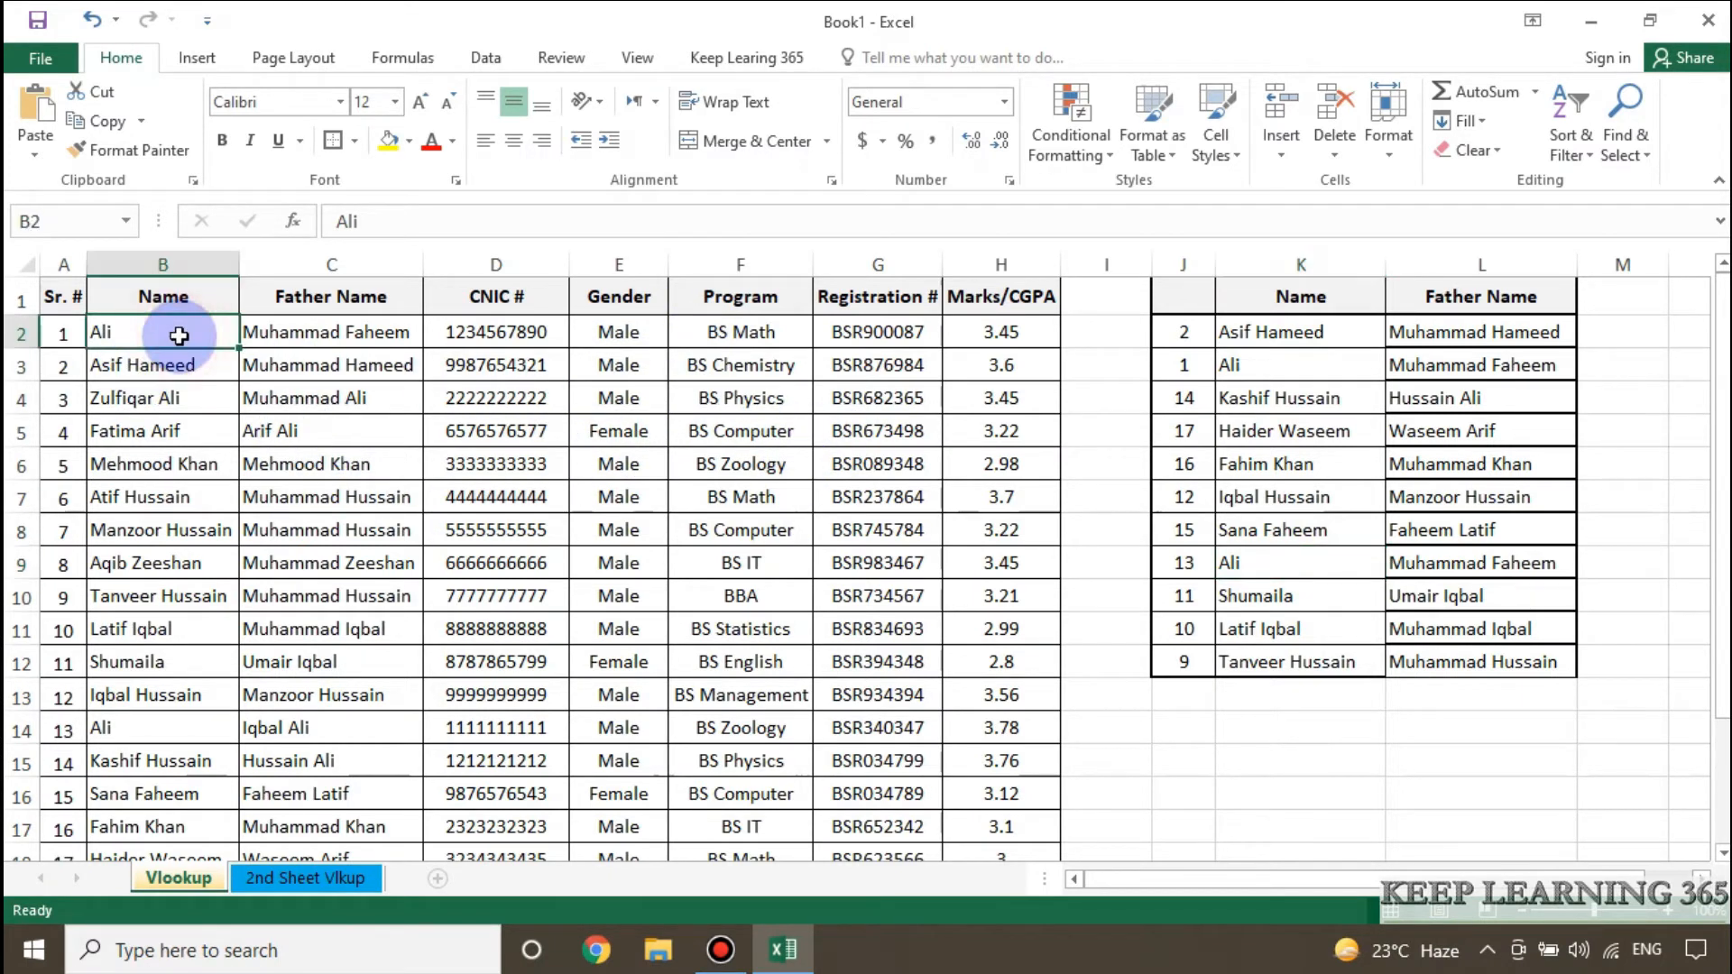
click(165, 728)
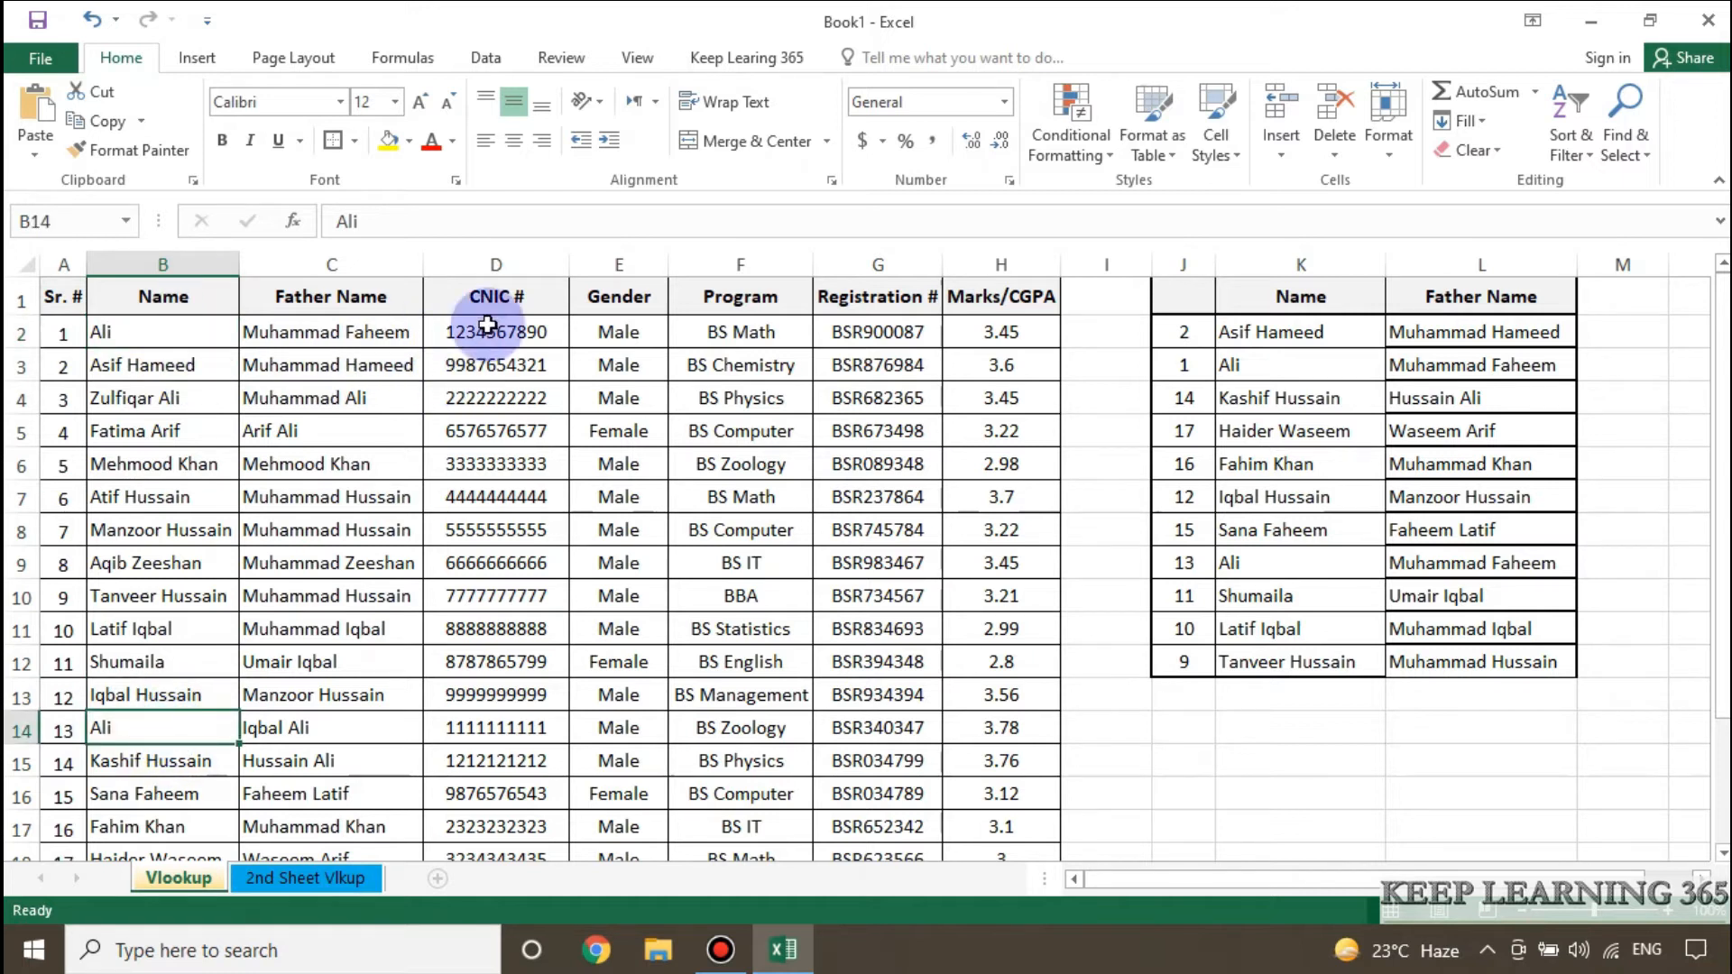
Review the L2 VLOOKUP formula against the source Name column down to B18 and the first record in B2:C2.
click(1453, 335)
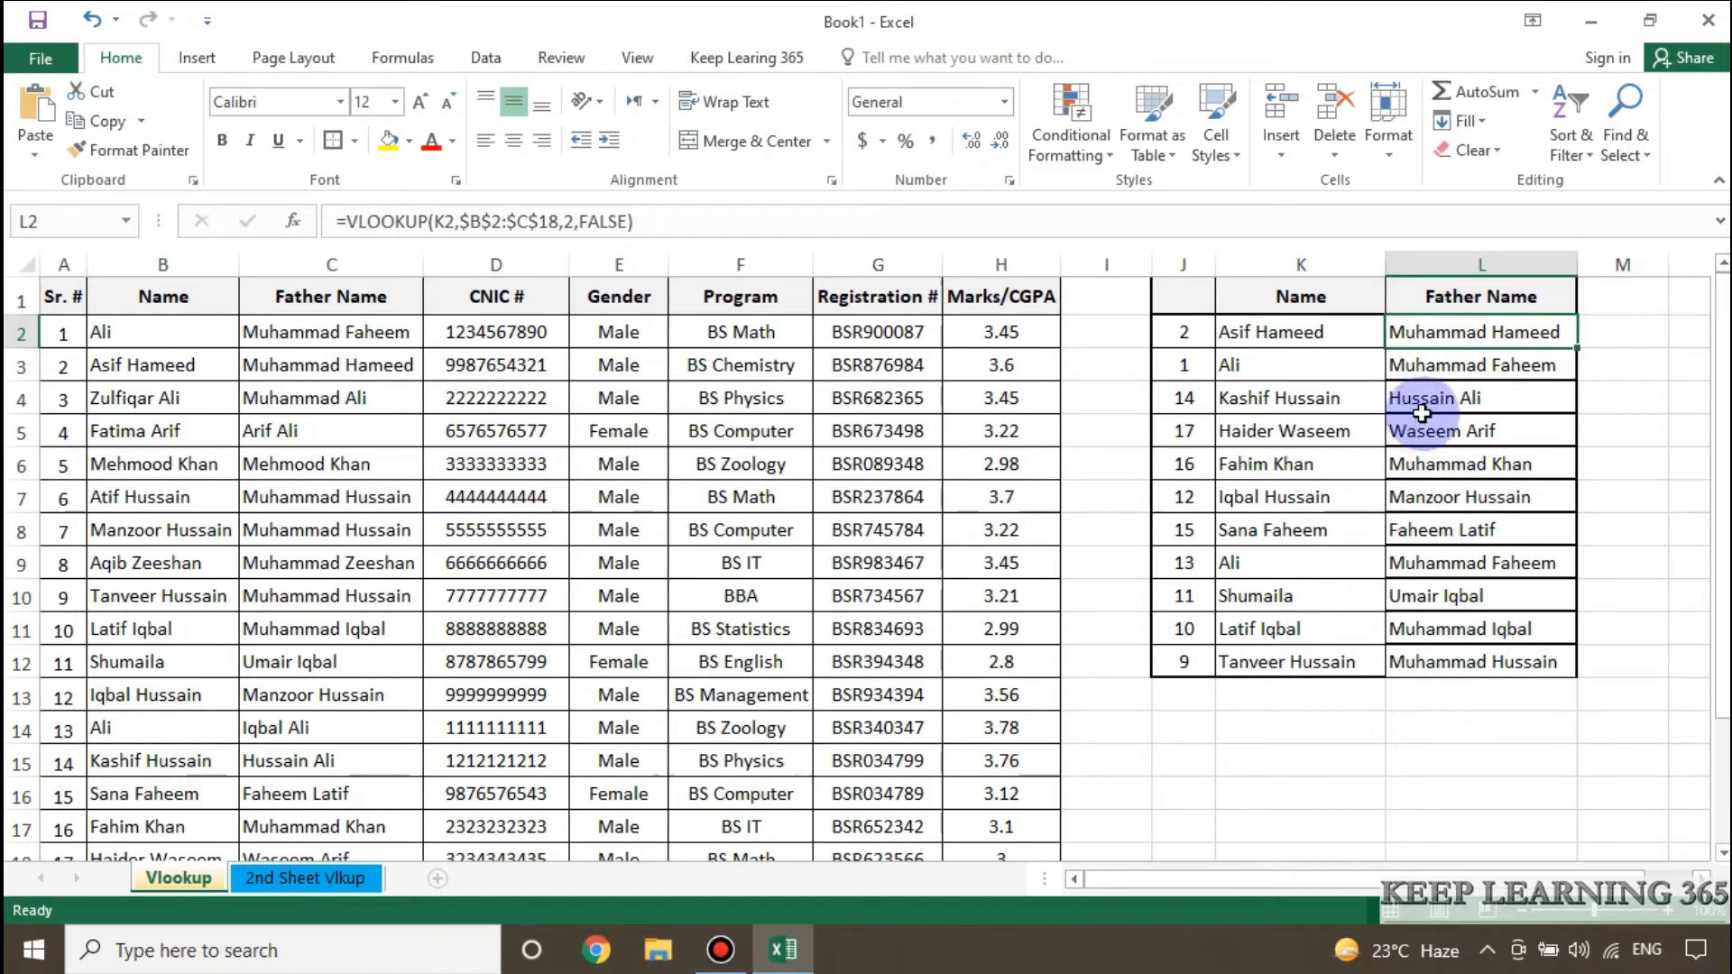
click(181, 268)
scroll(185, 578, down, 2)
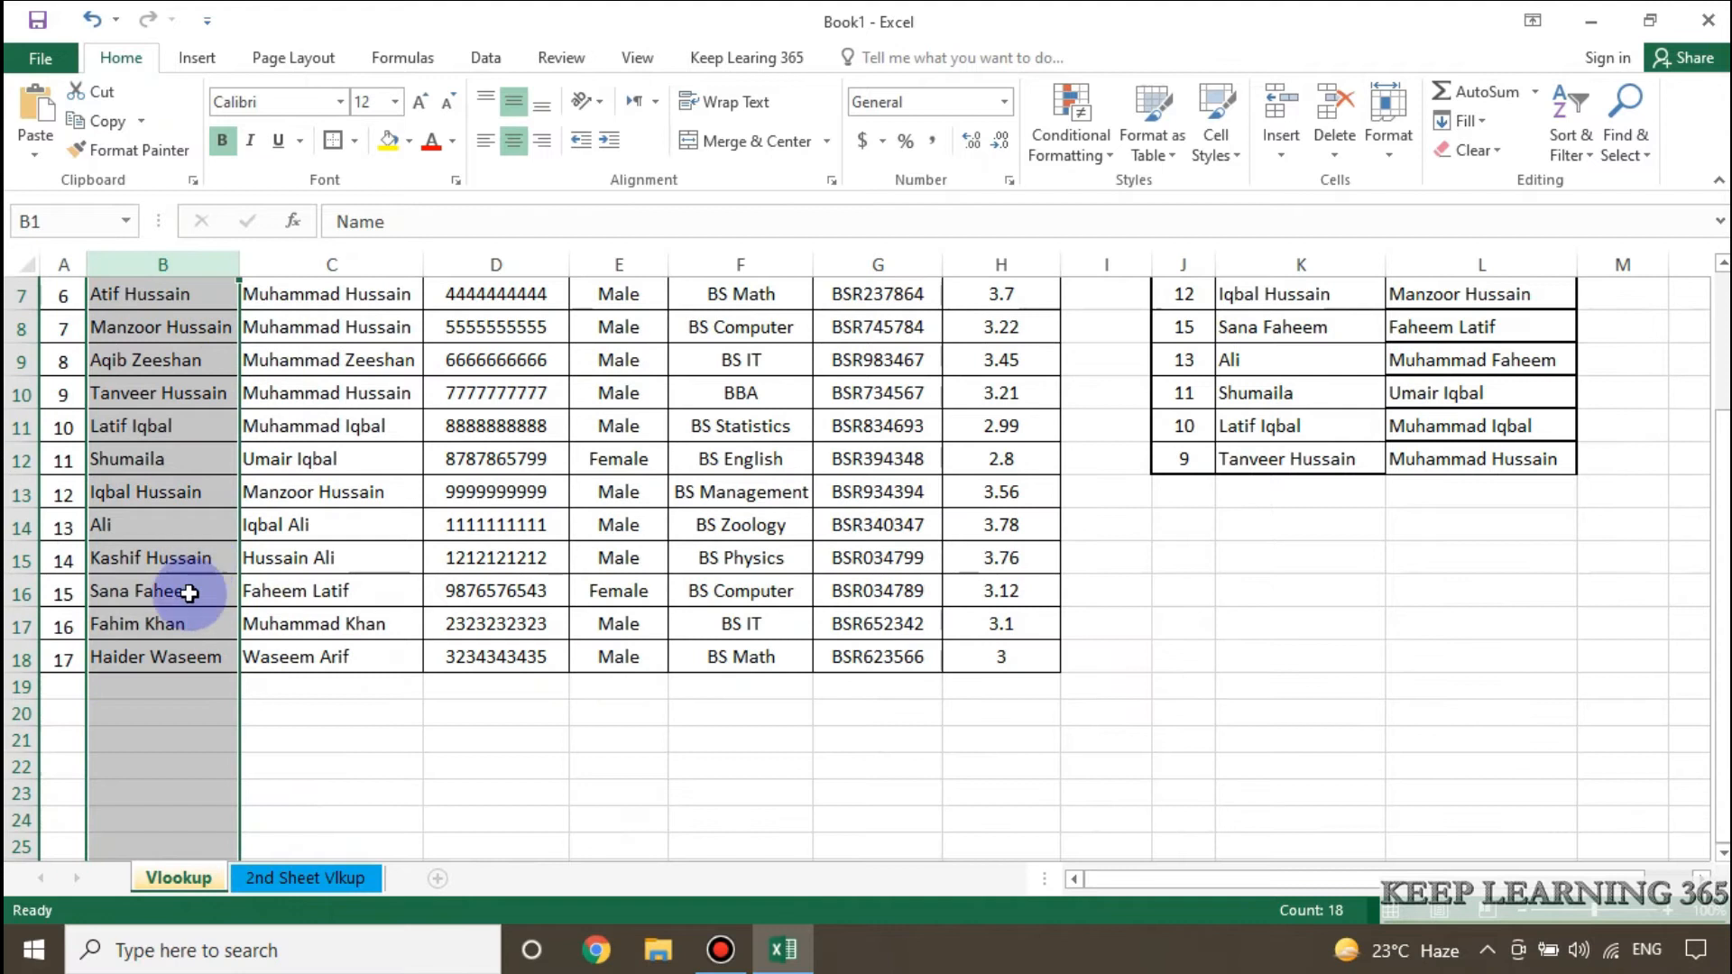
click(168, 658)
scroll(270, 568, up, 2)
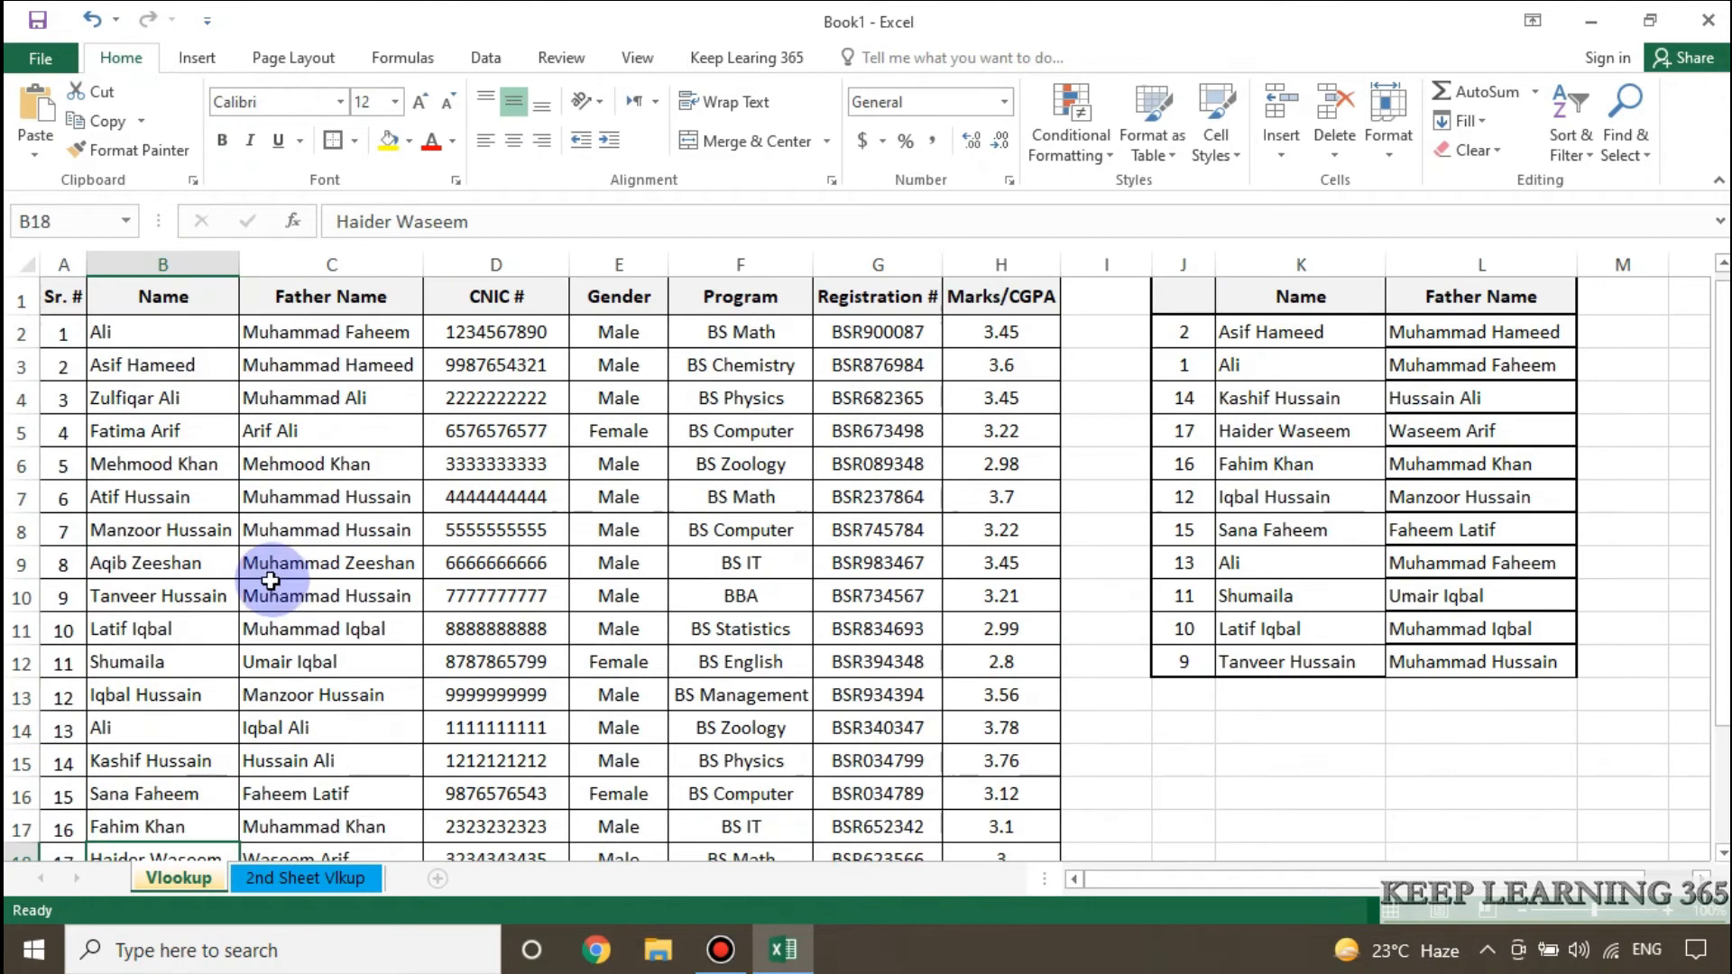
click(184, 330)
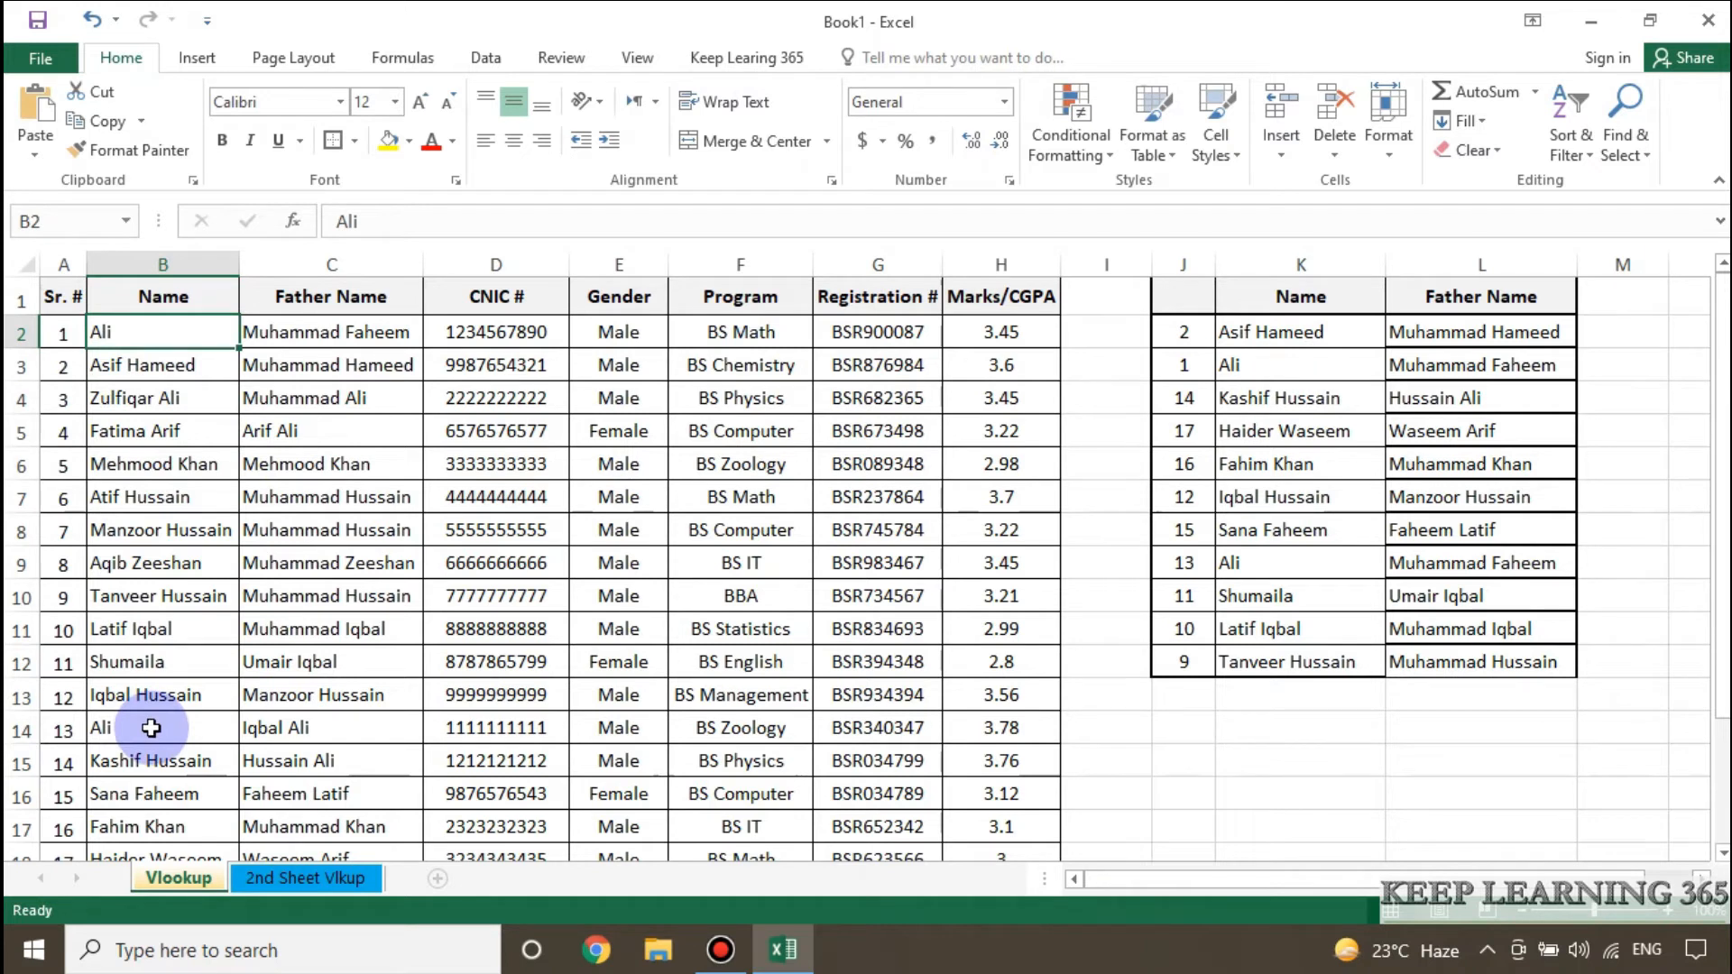
click(365, 331)
Compare the VLOOKUP results for the repeated name in L3 and L9 with the source record in B2:C2.
click(1481, 362)
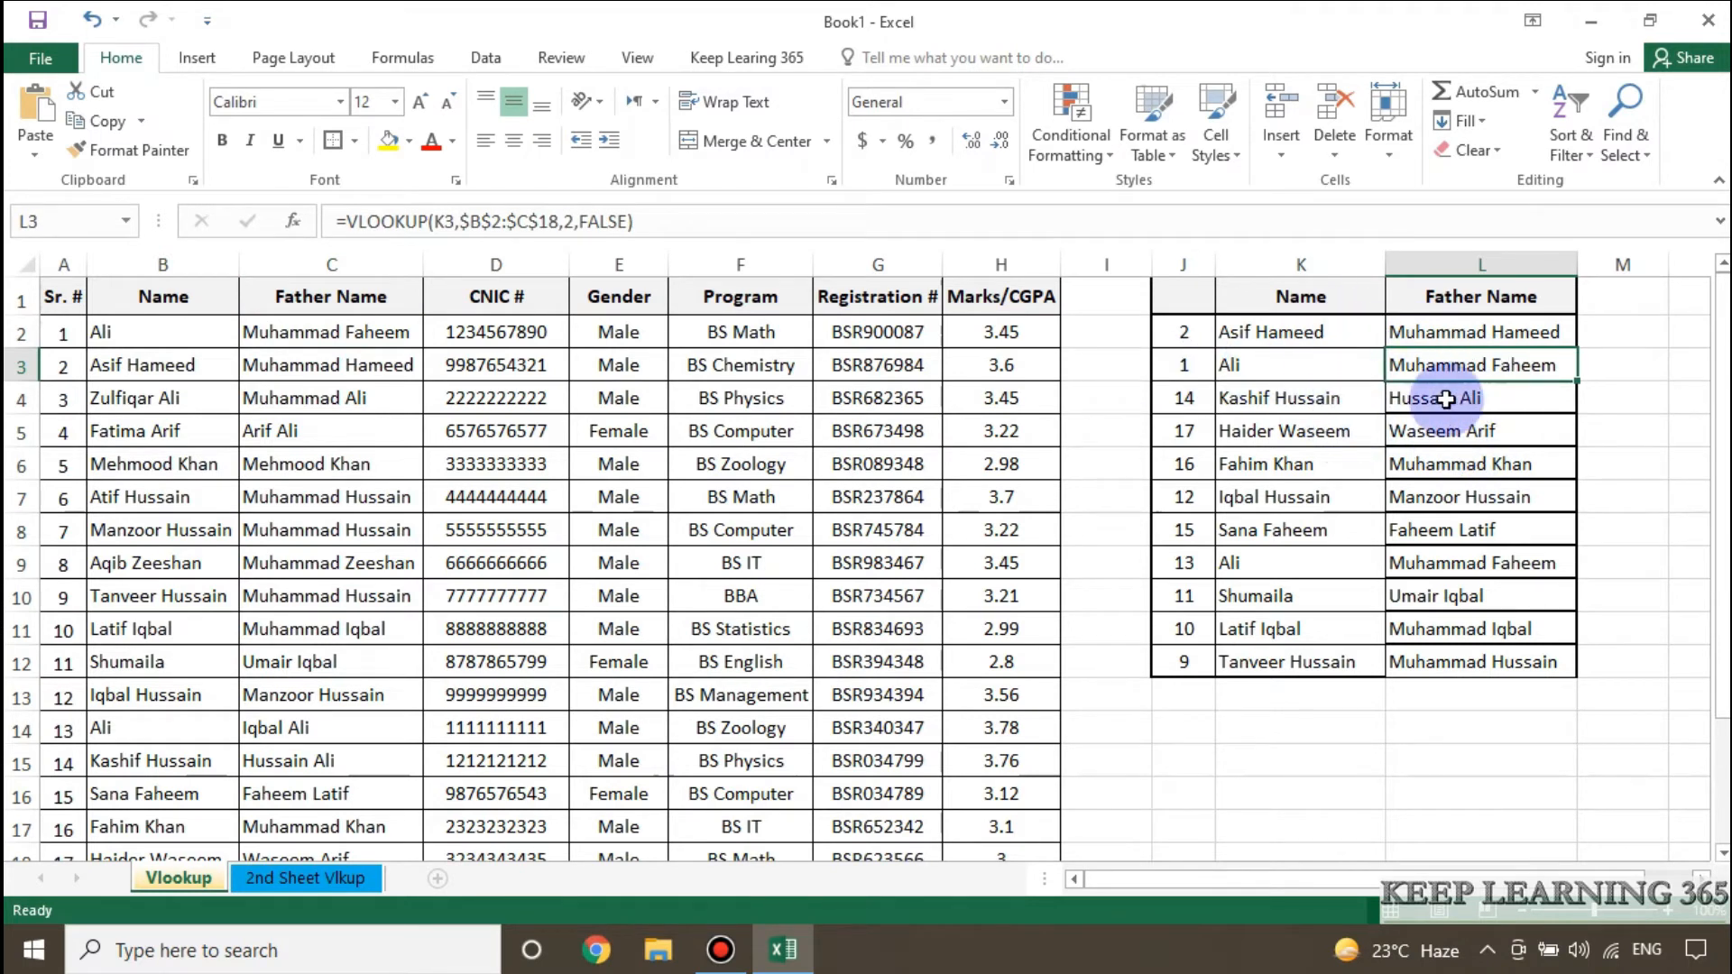
click(1313, 364)
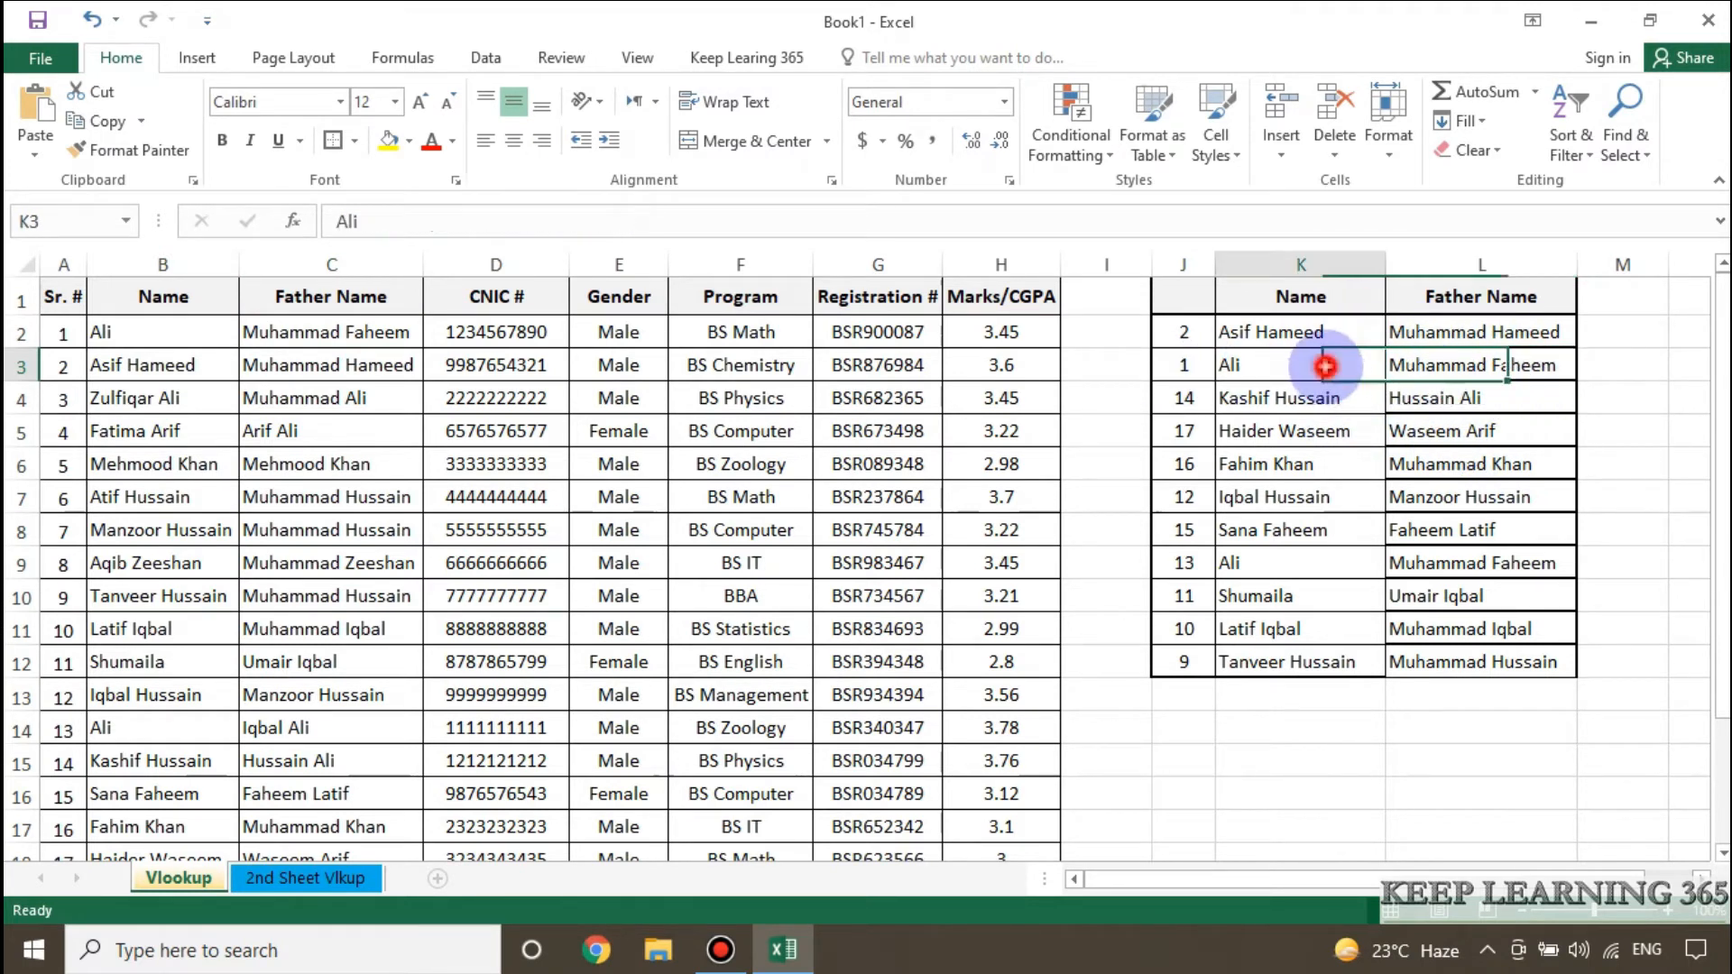
click(1484, 363)
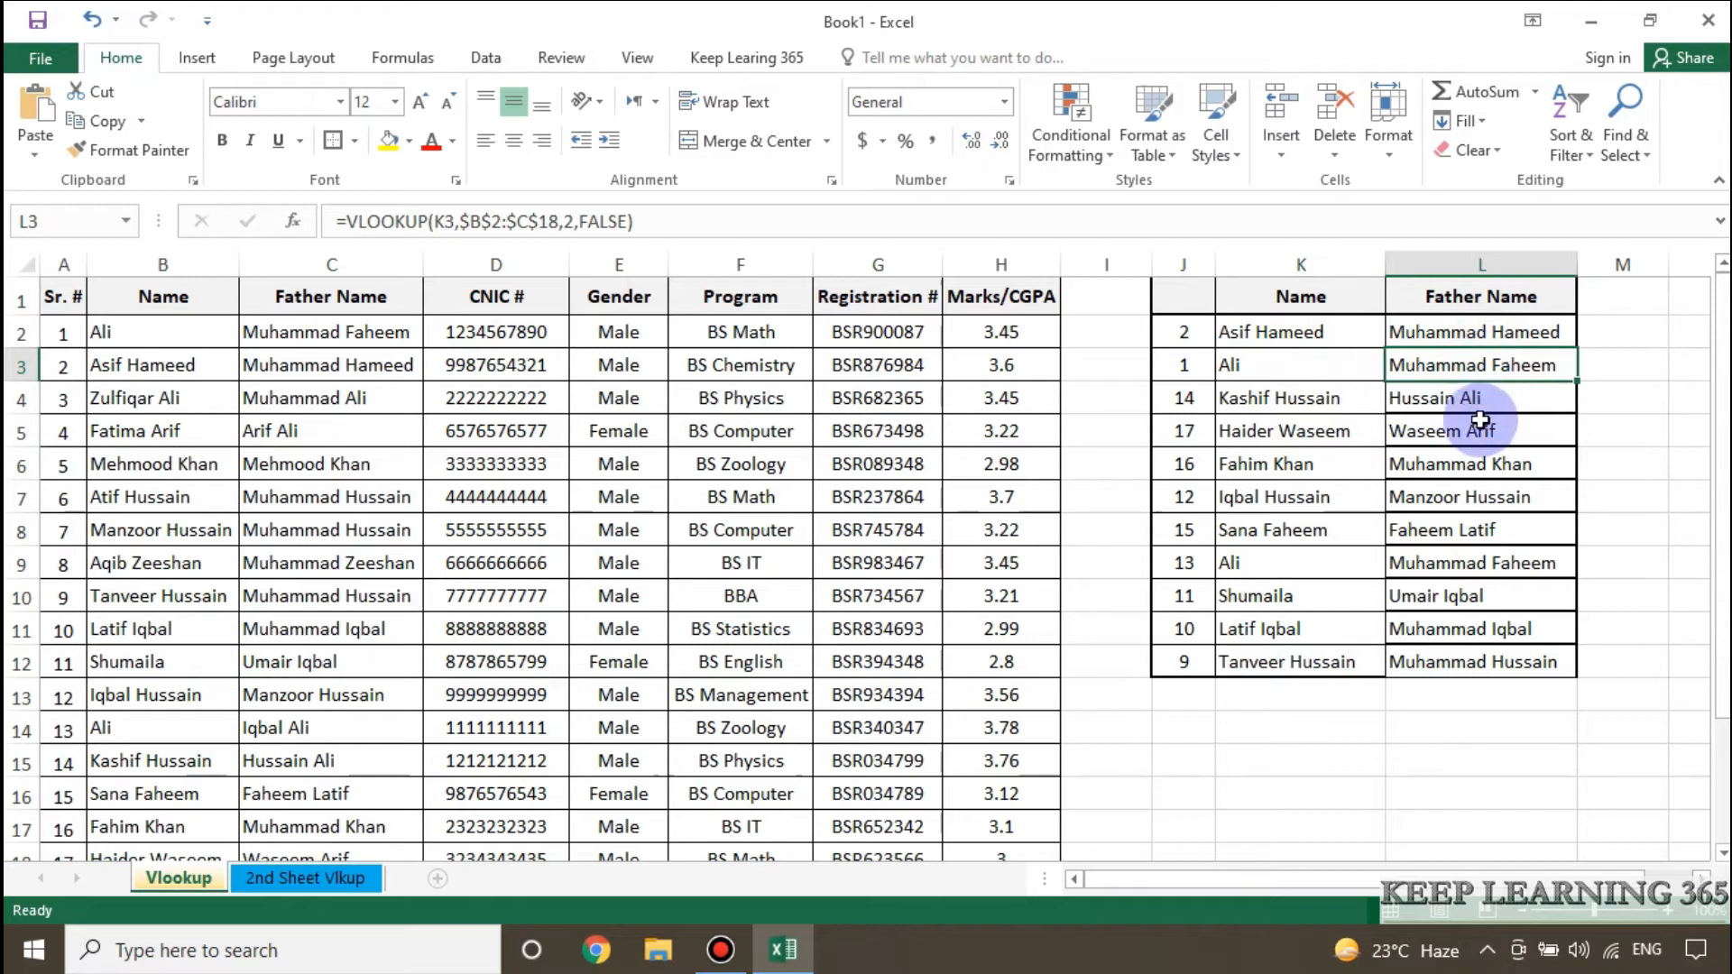
click(1305, 564)
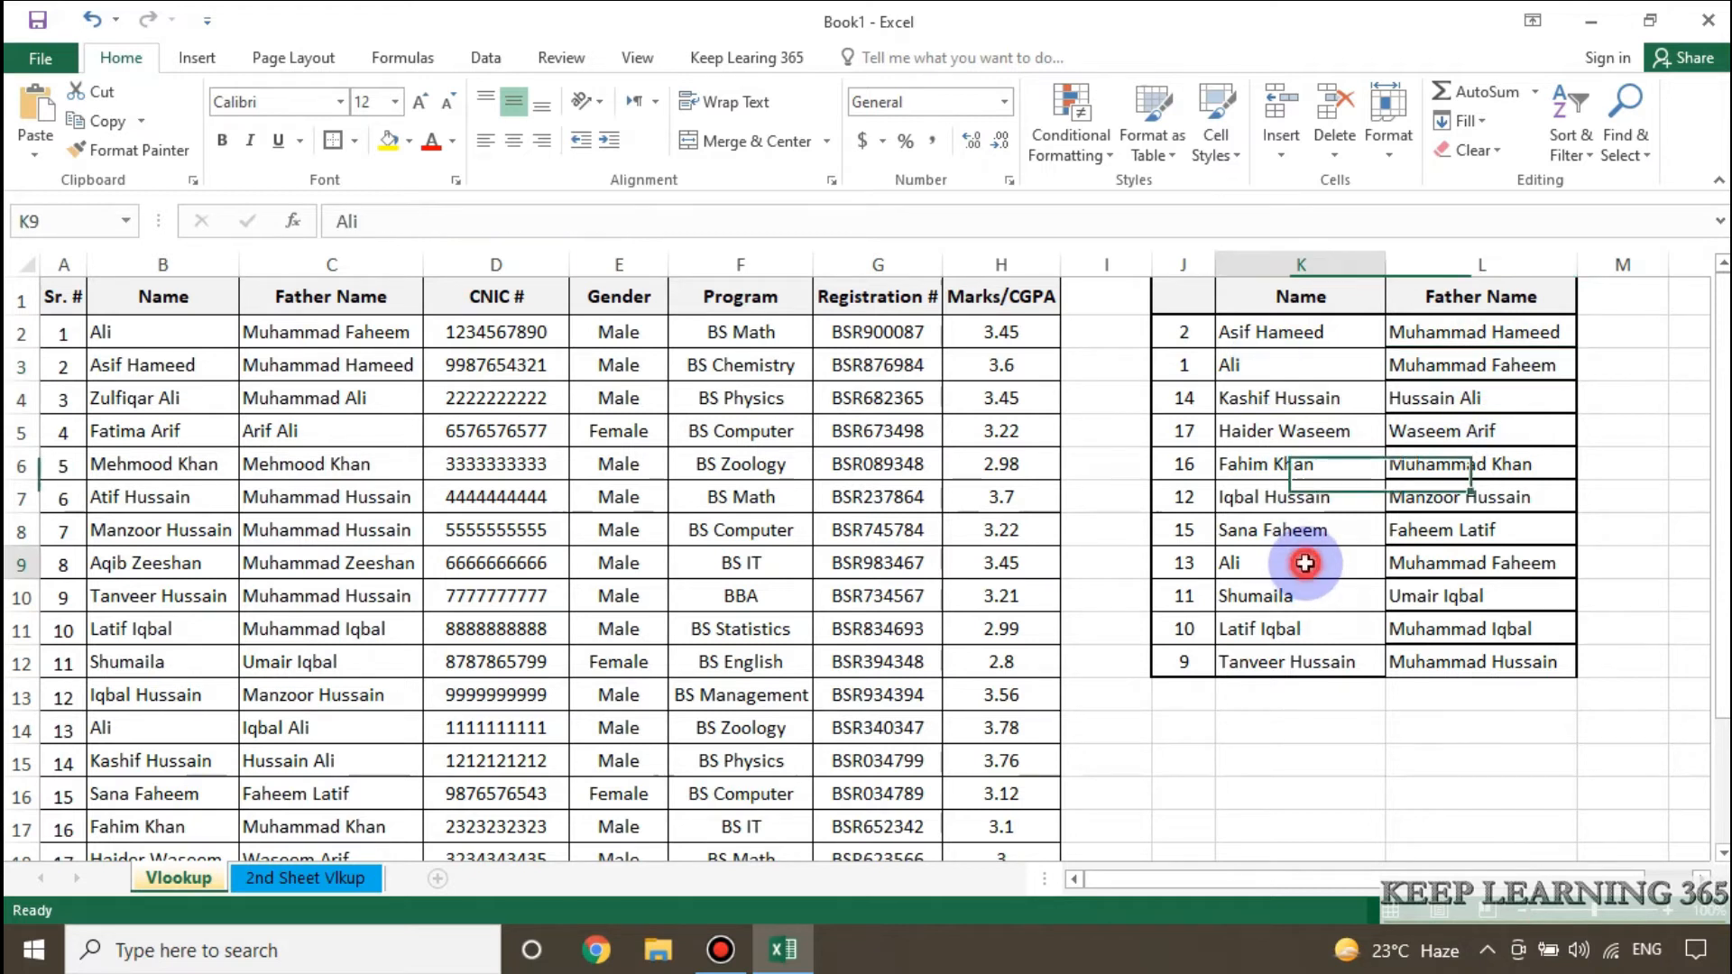
click(1468, 564)
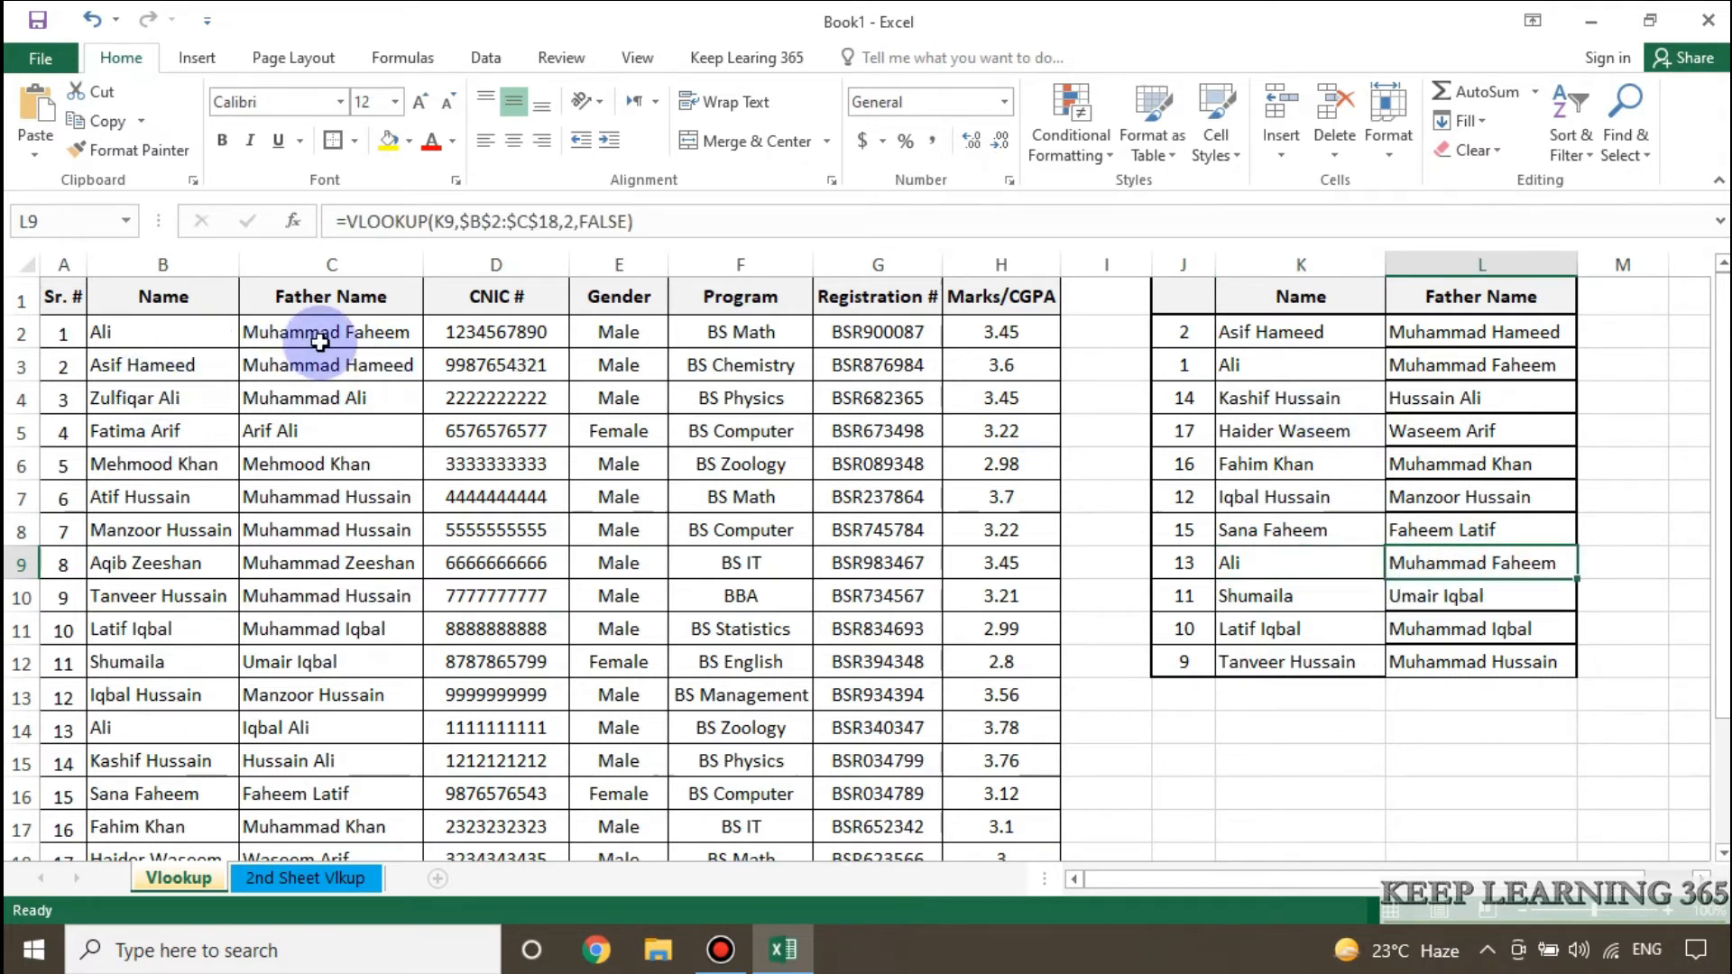
click(135, 334)
click(308, 341)
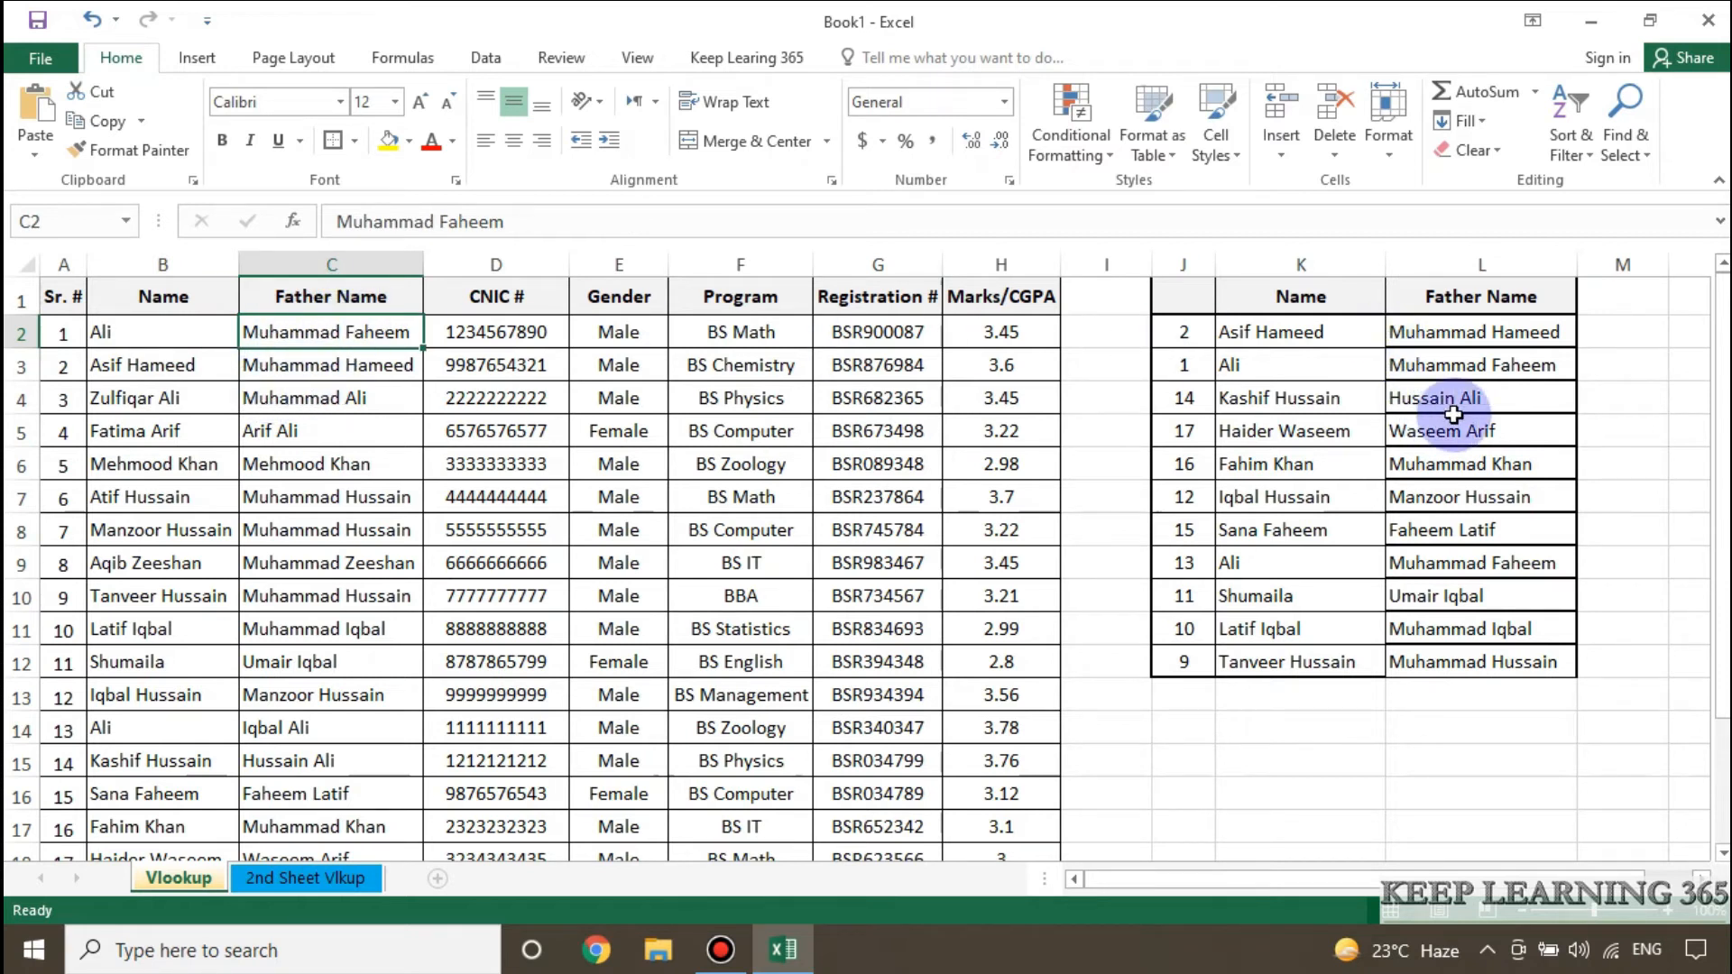
Check the VLOOKUP formula in L4 and examine the source table's records in B2:G8.
click(1424, 397)
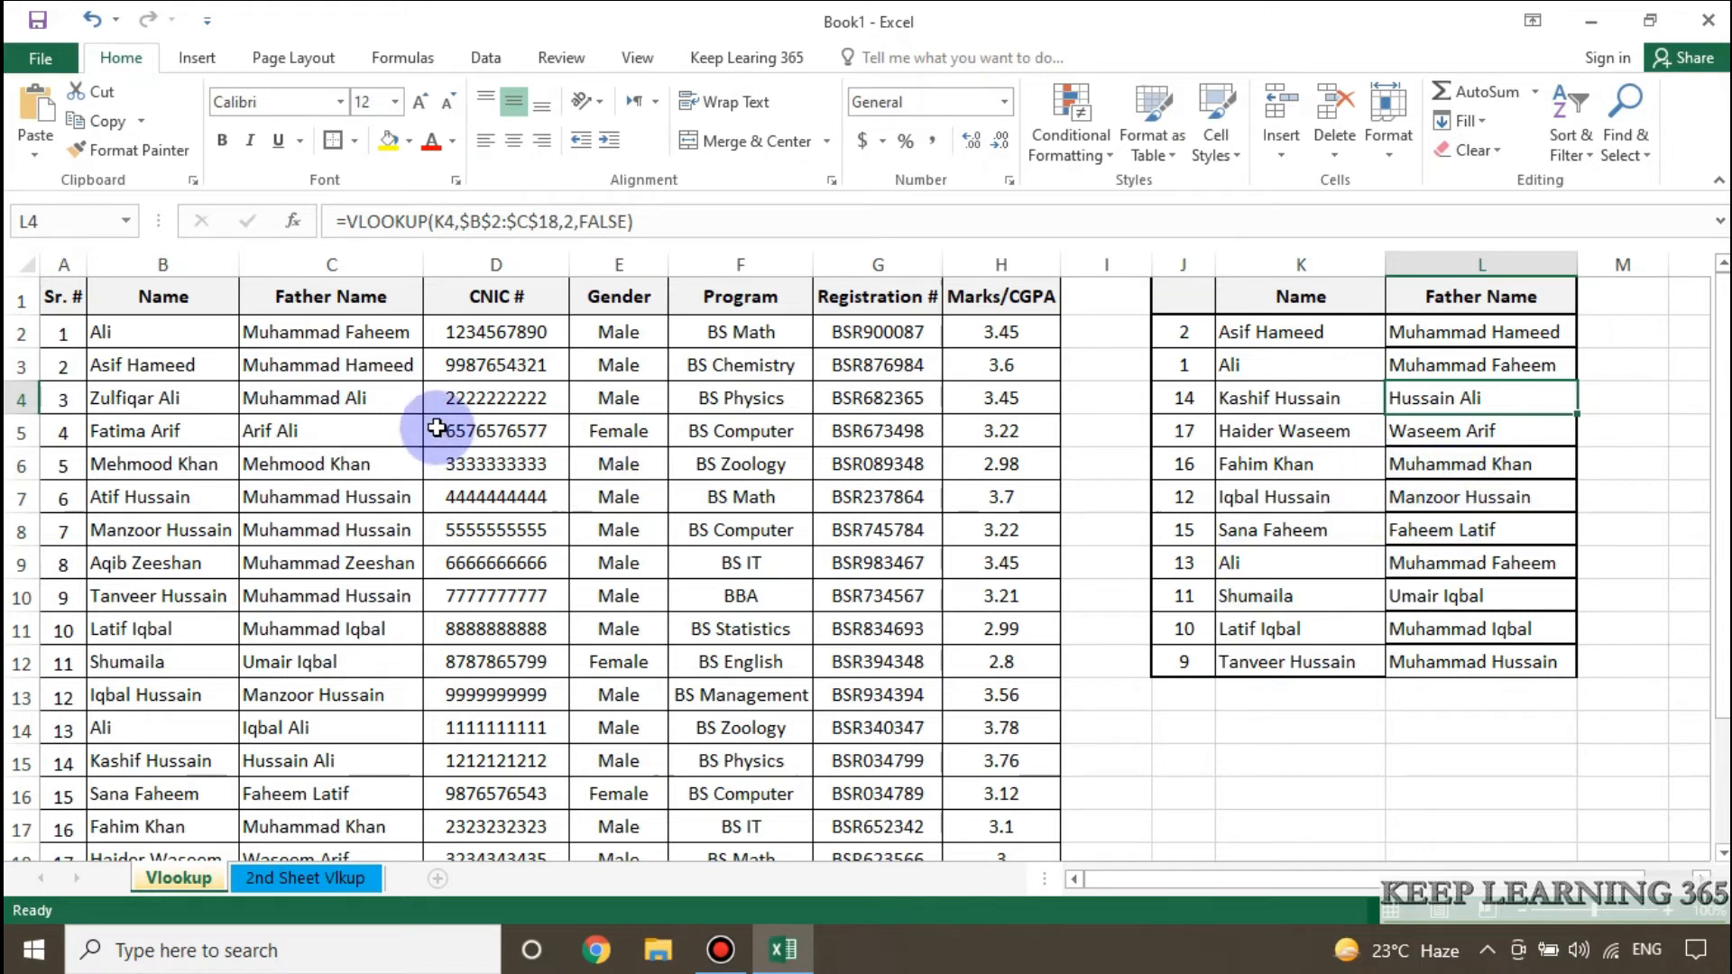
click(325, 398)
drag(99, 332, 622, 366)
drag(748, 386, 888, 532)
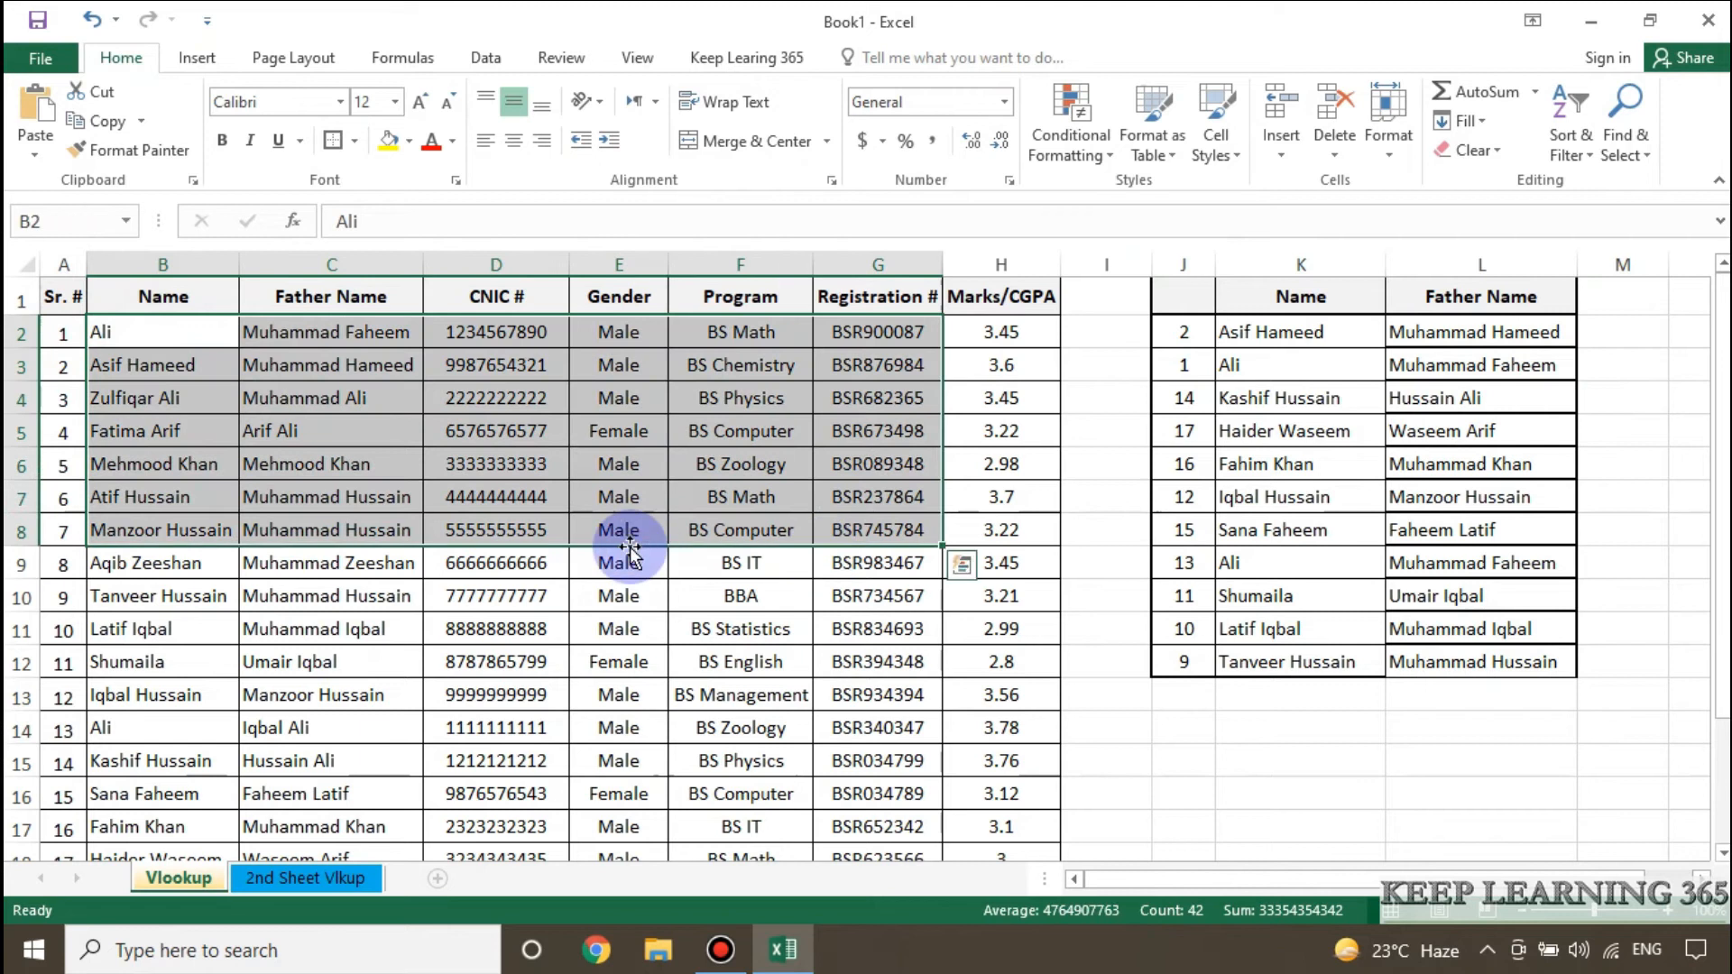
Compare the table on the 2nd Sheet Vlkup sheet with the full student table on the Vlookup sheet.
click(323, 877)
click(609, 435)
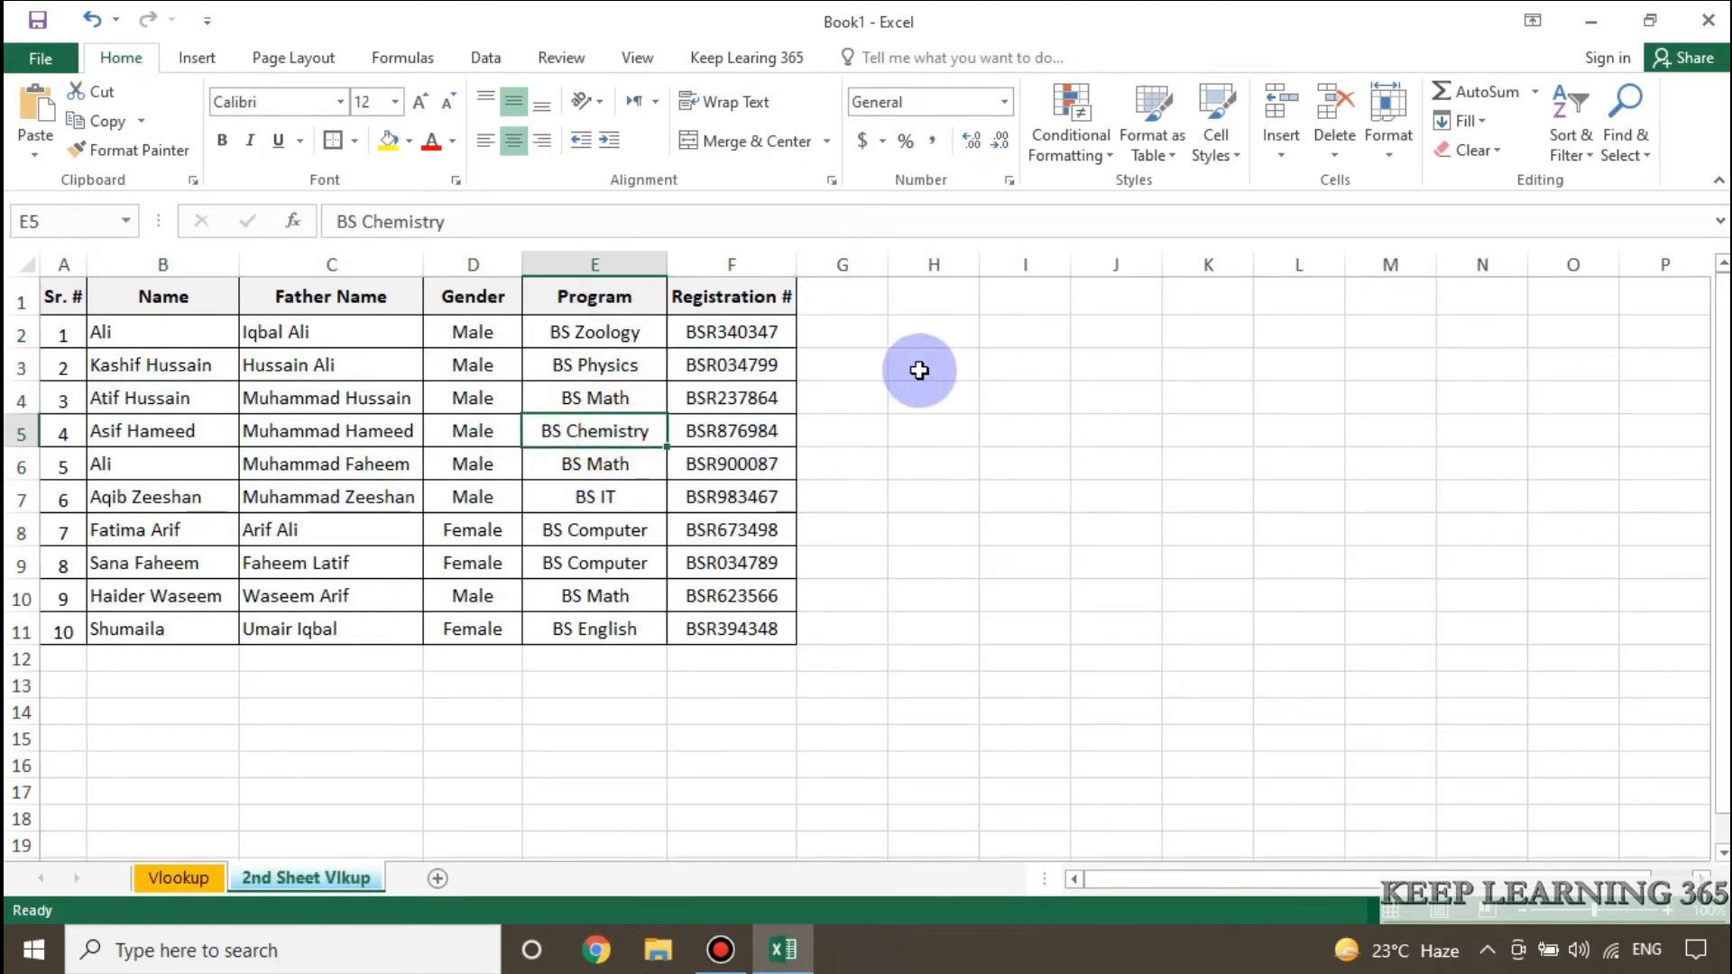
click(180, 878)
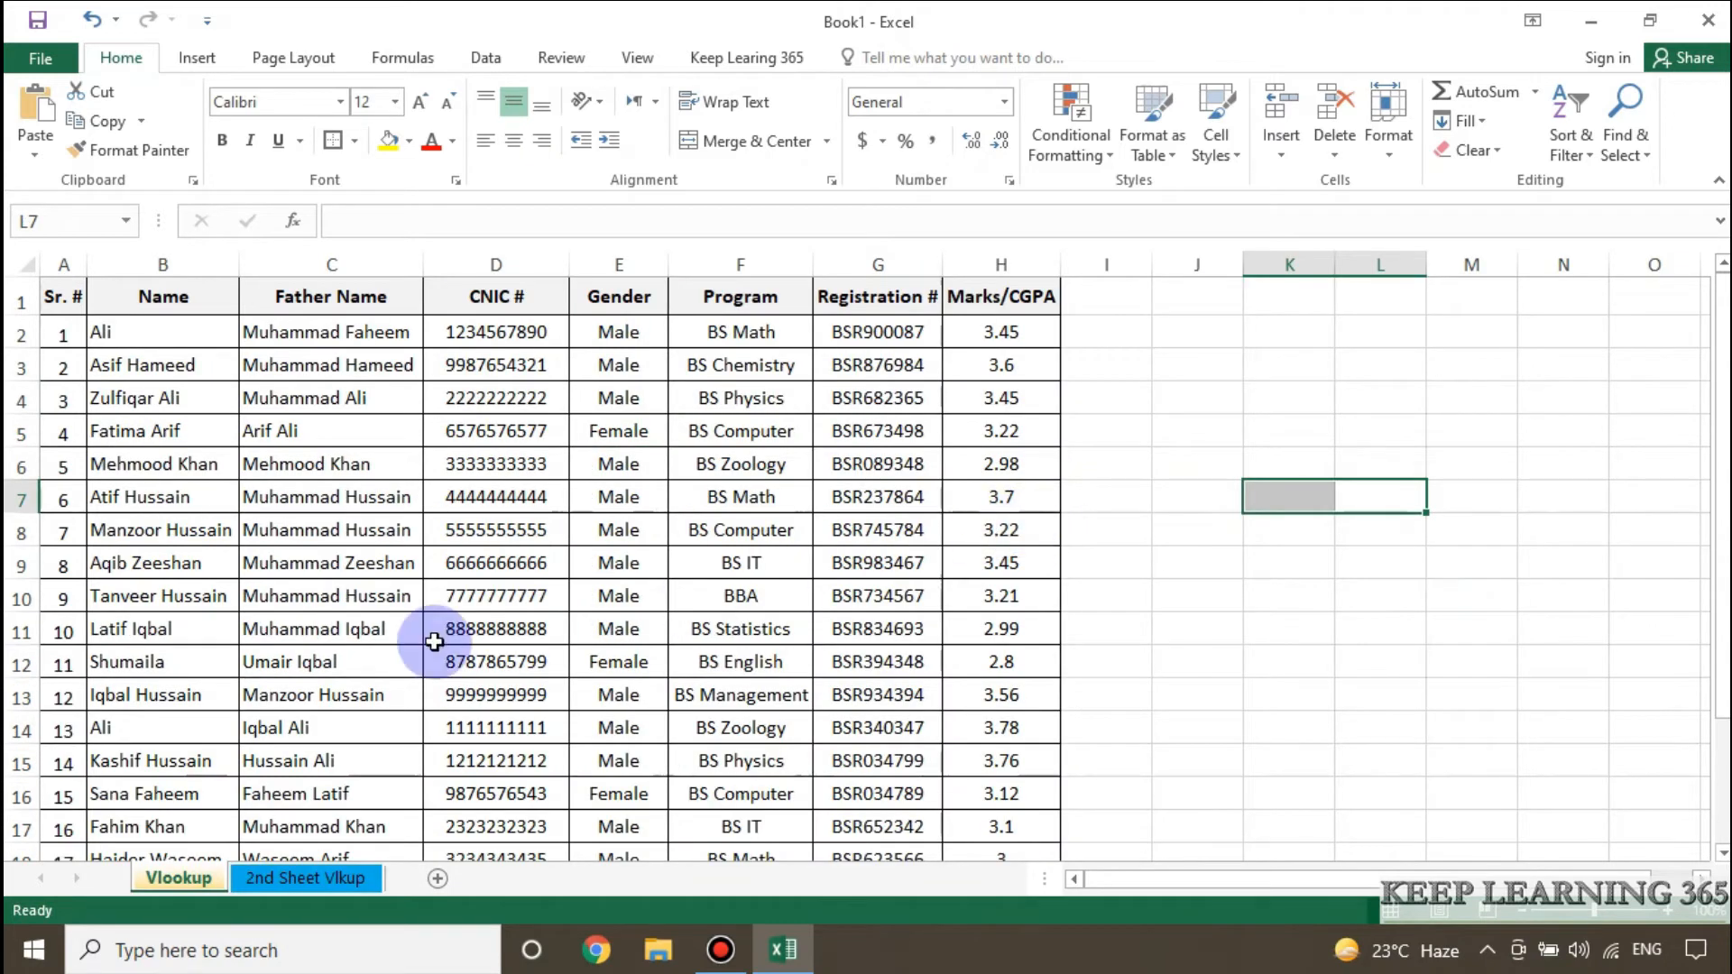
scroll(199, 451, down, 1)
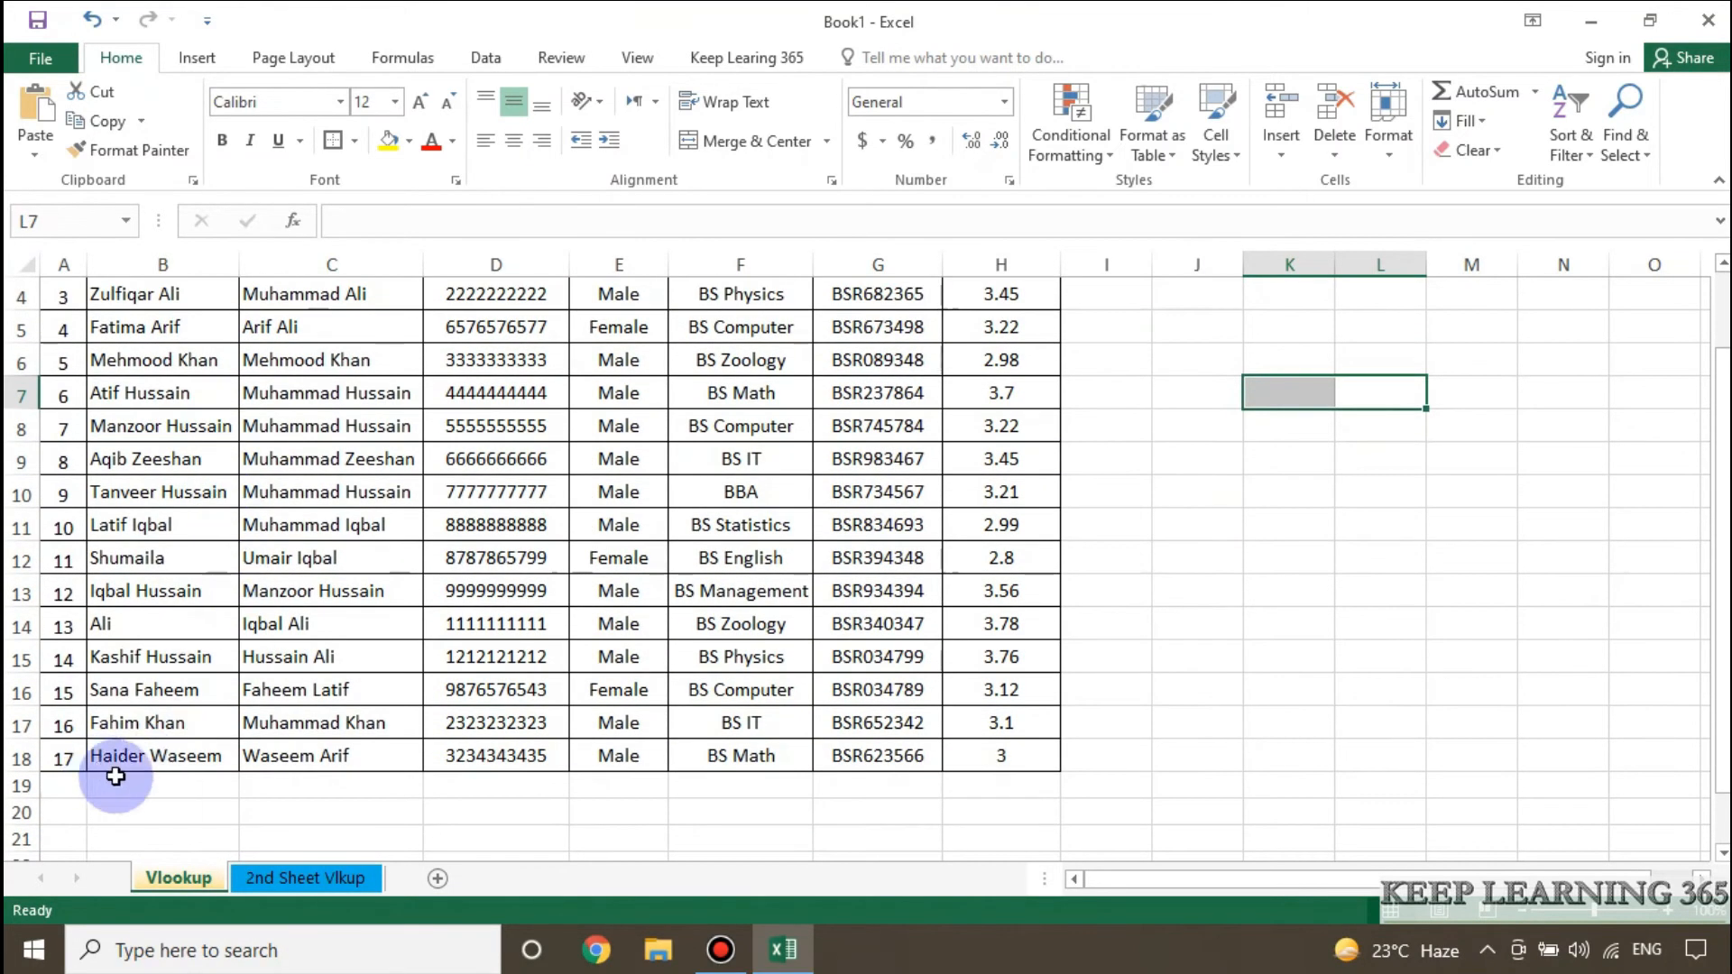
scroll(404, 627, up, 1)
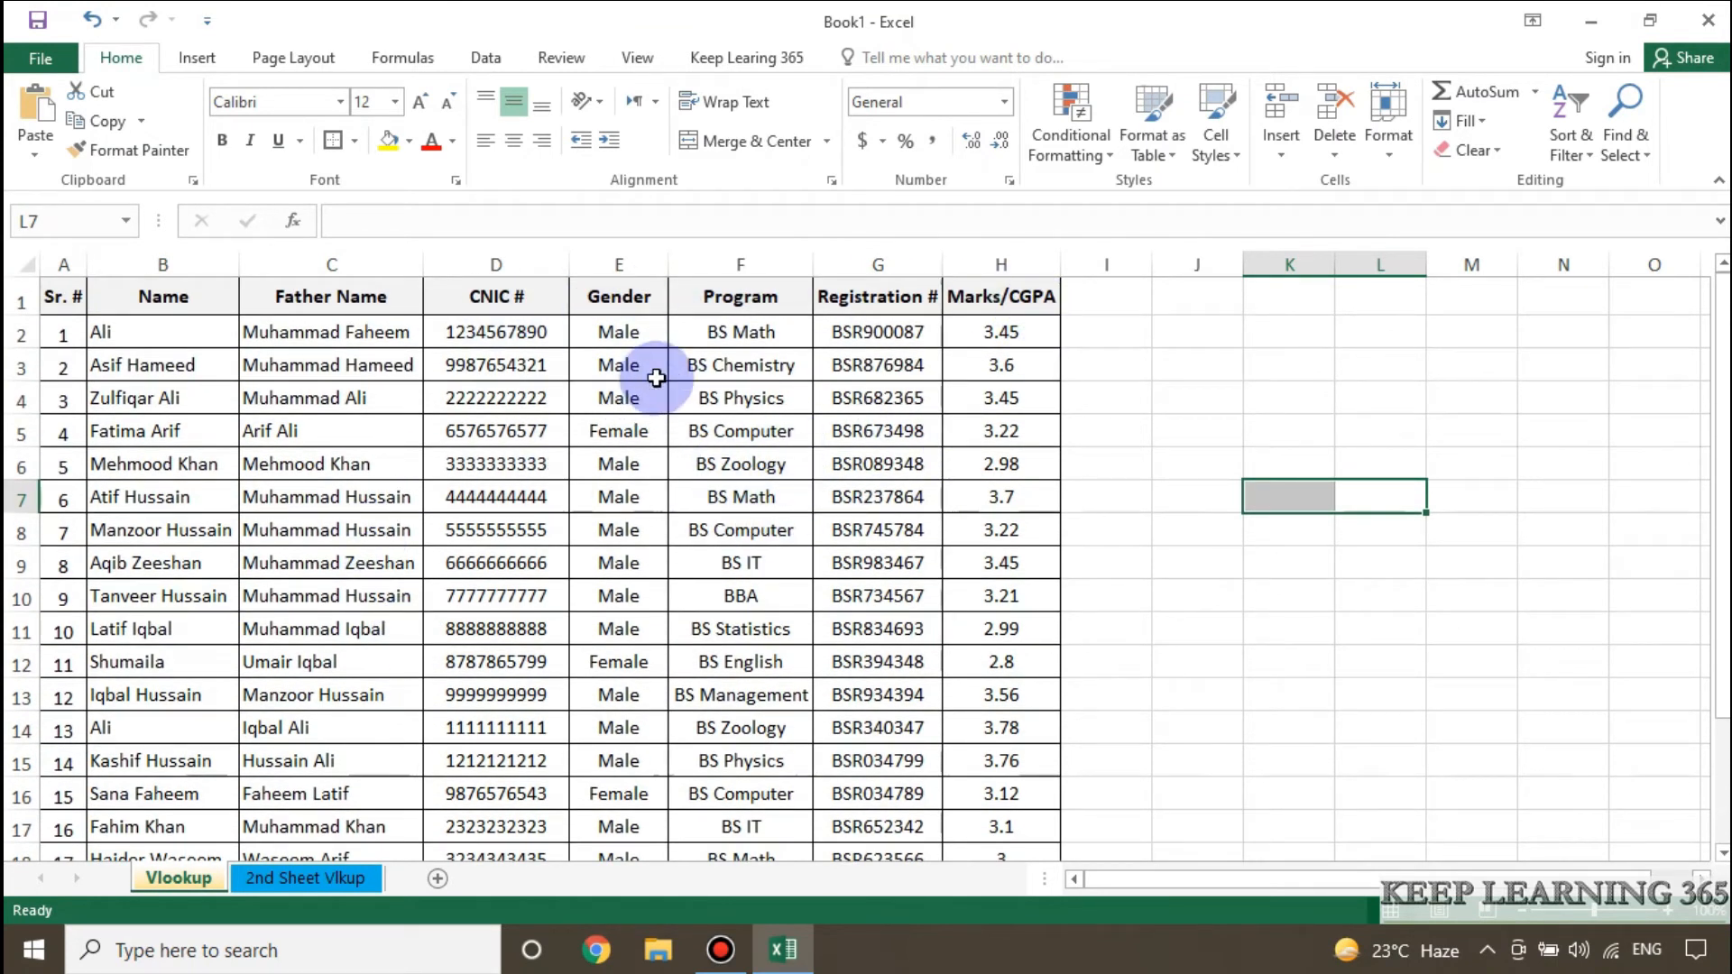
click(346, 877)
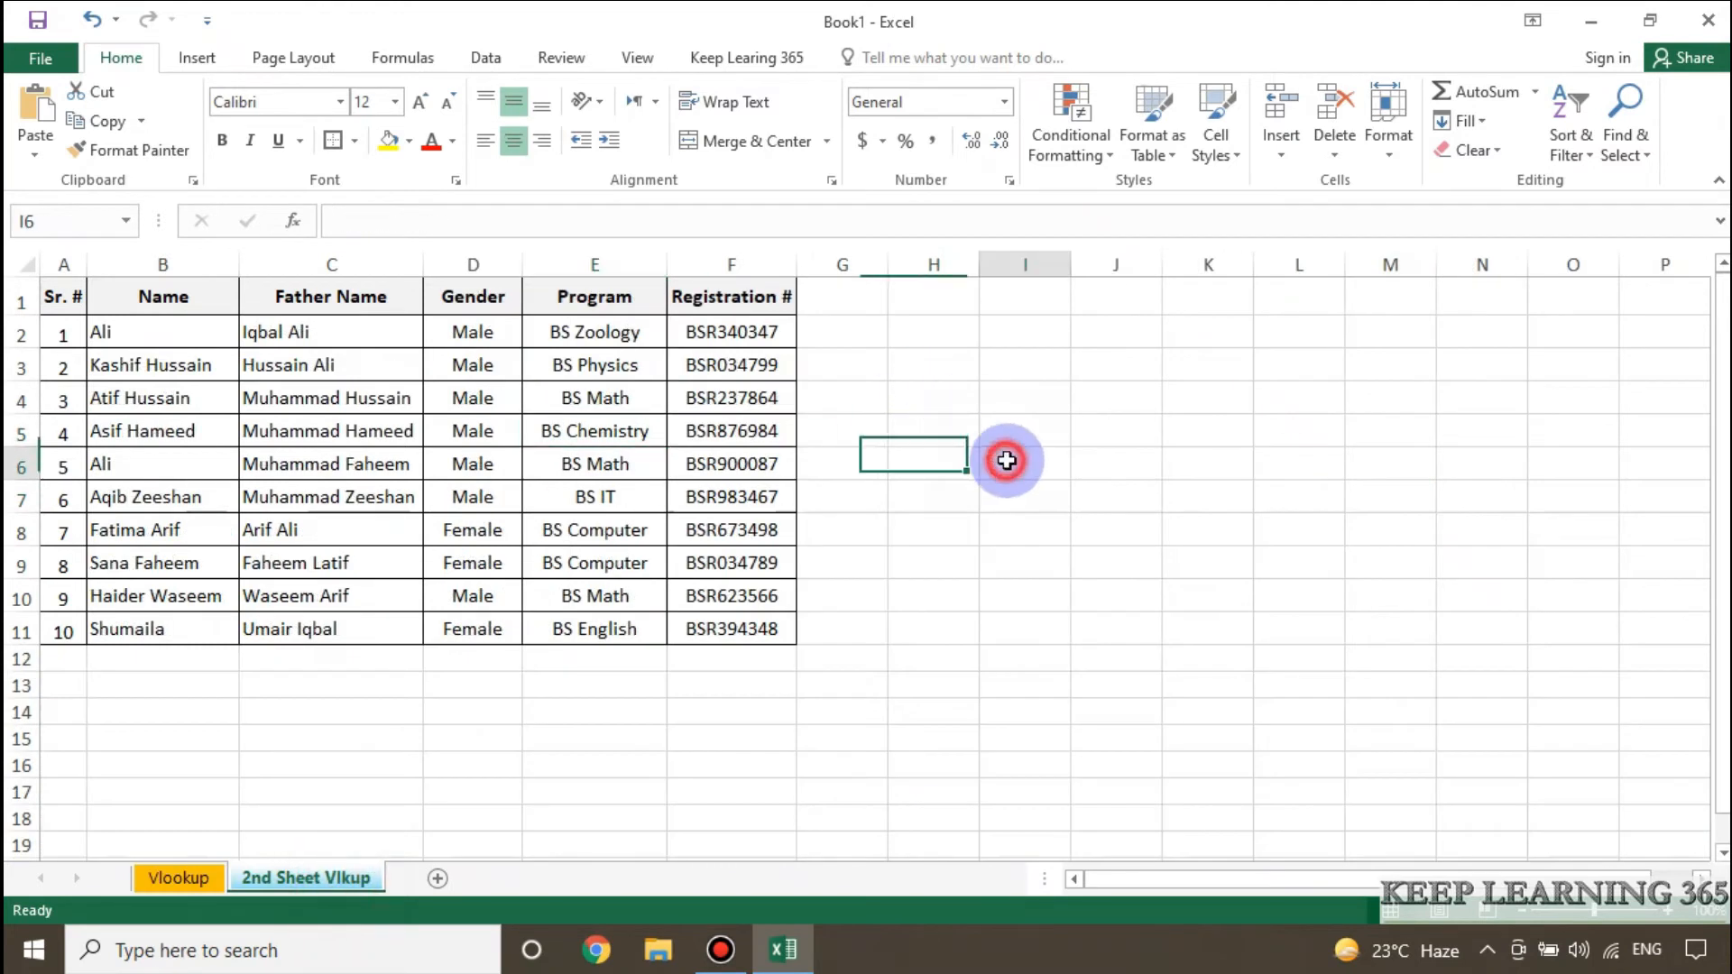
click(187, 888)
scroll(310, 457, down, 2)
scroll(312, 464, up, 2)
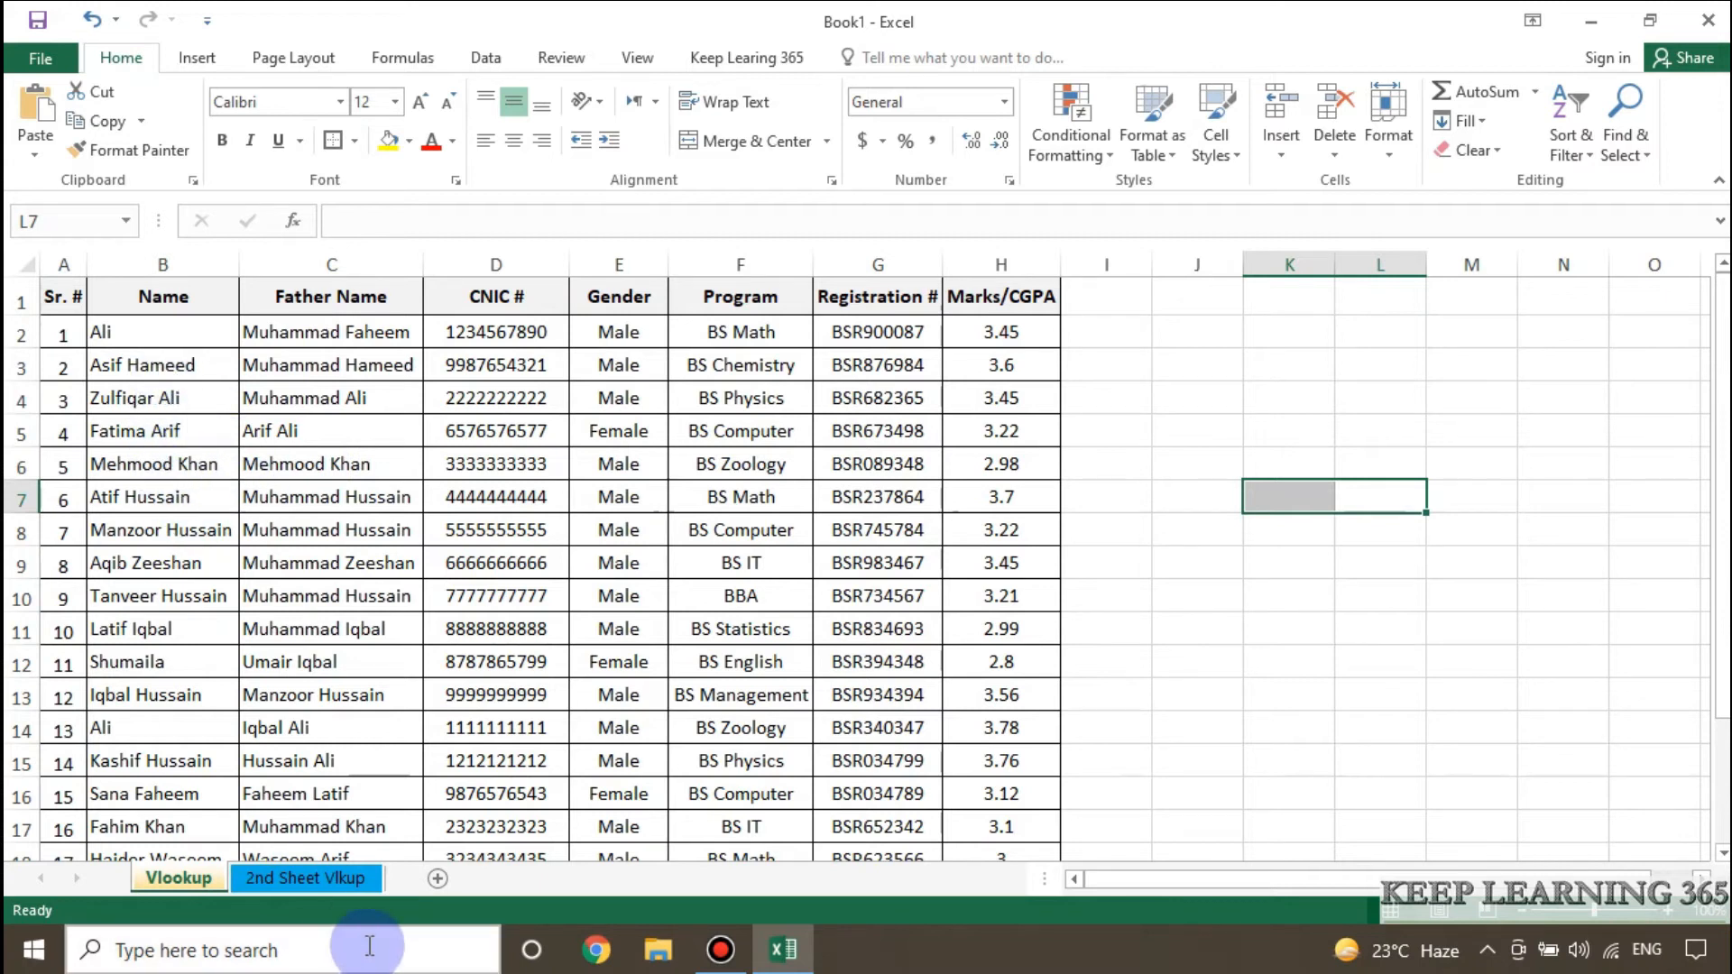
Compare the names and Registration # column on the 2nd Sheet Vlkup sheet with the Registration # column on the Vlookup sheet.
click(305, 877)
click(158, 431)
click(162, 530)
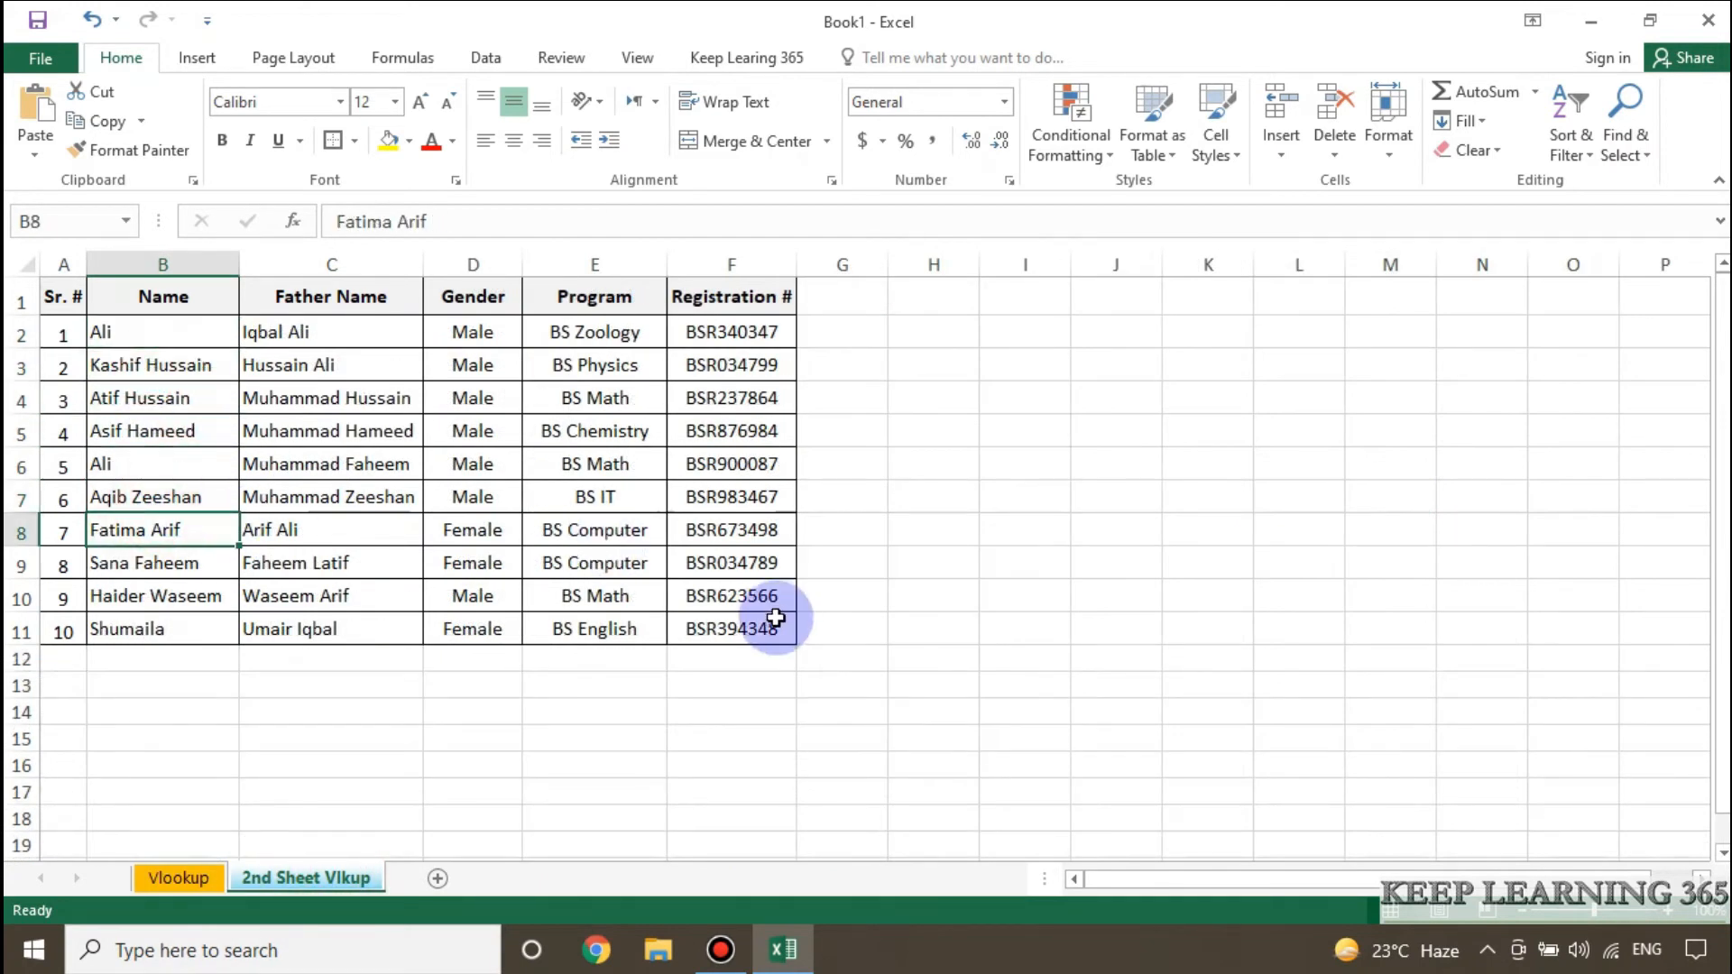
click(732, 328)
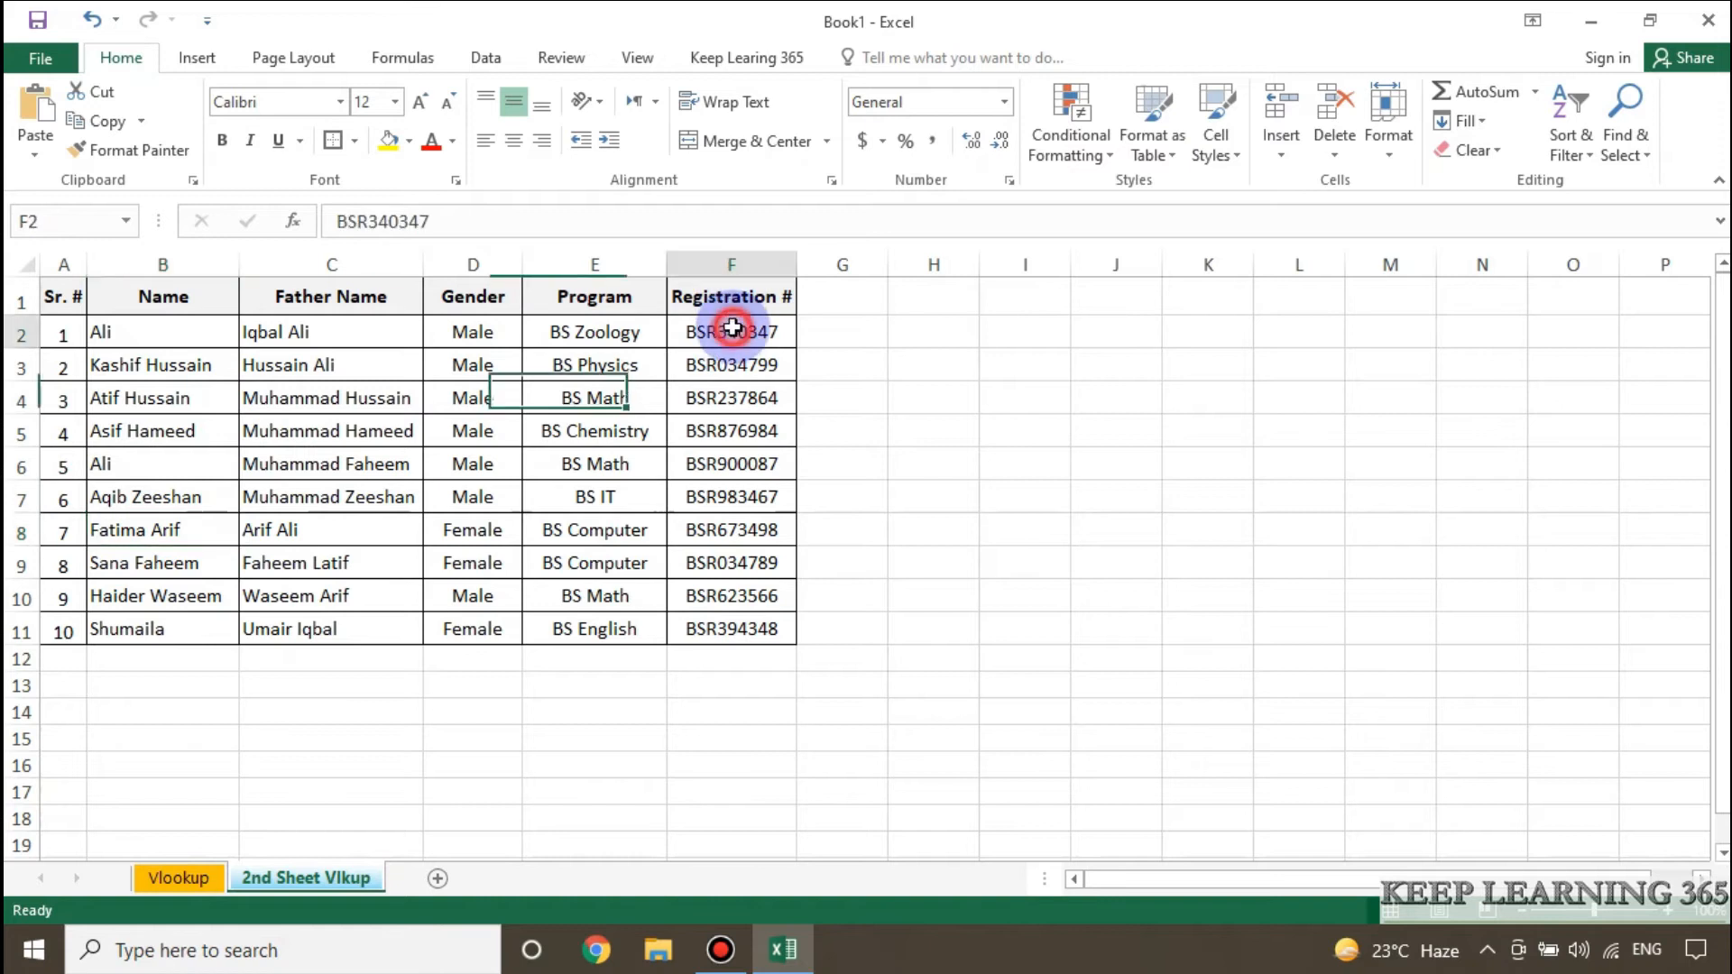
click(188, 878)
click(893, 370)
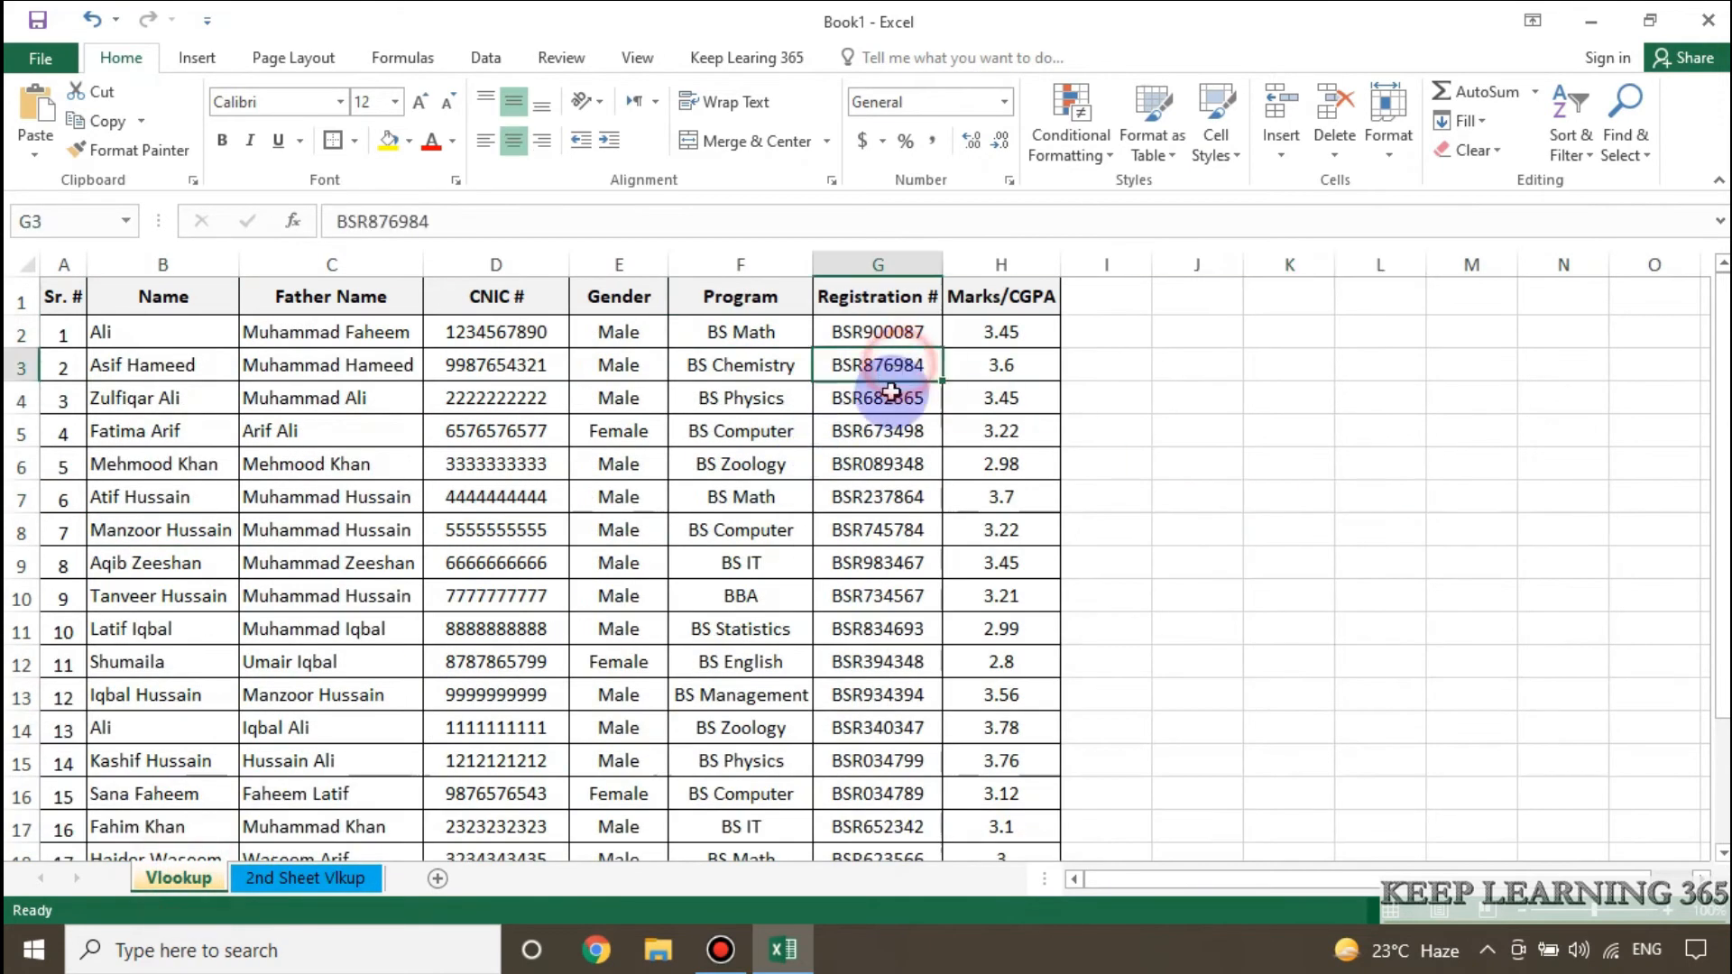
Check the Registration # values on both sheets as the unique lookup key for the cross-sheet VLOOKUP.
click(350, 871)
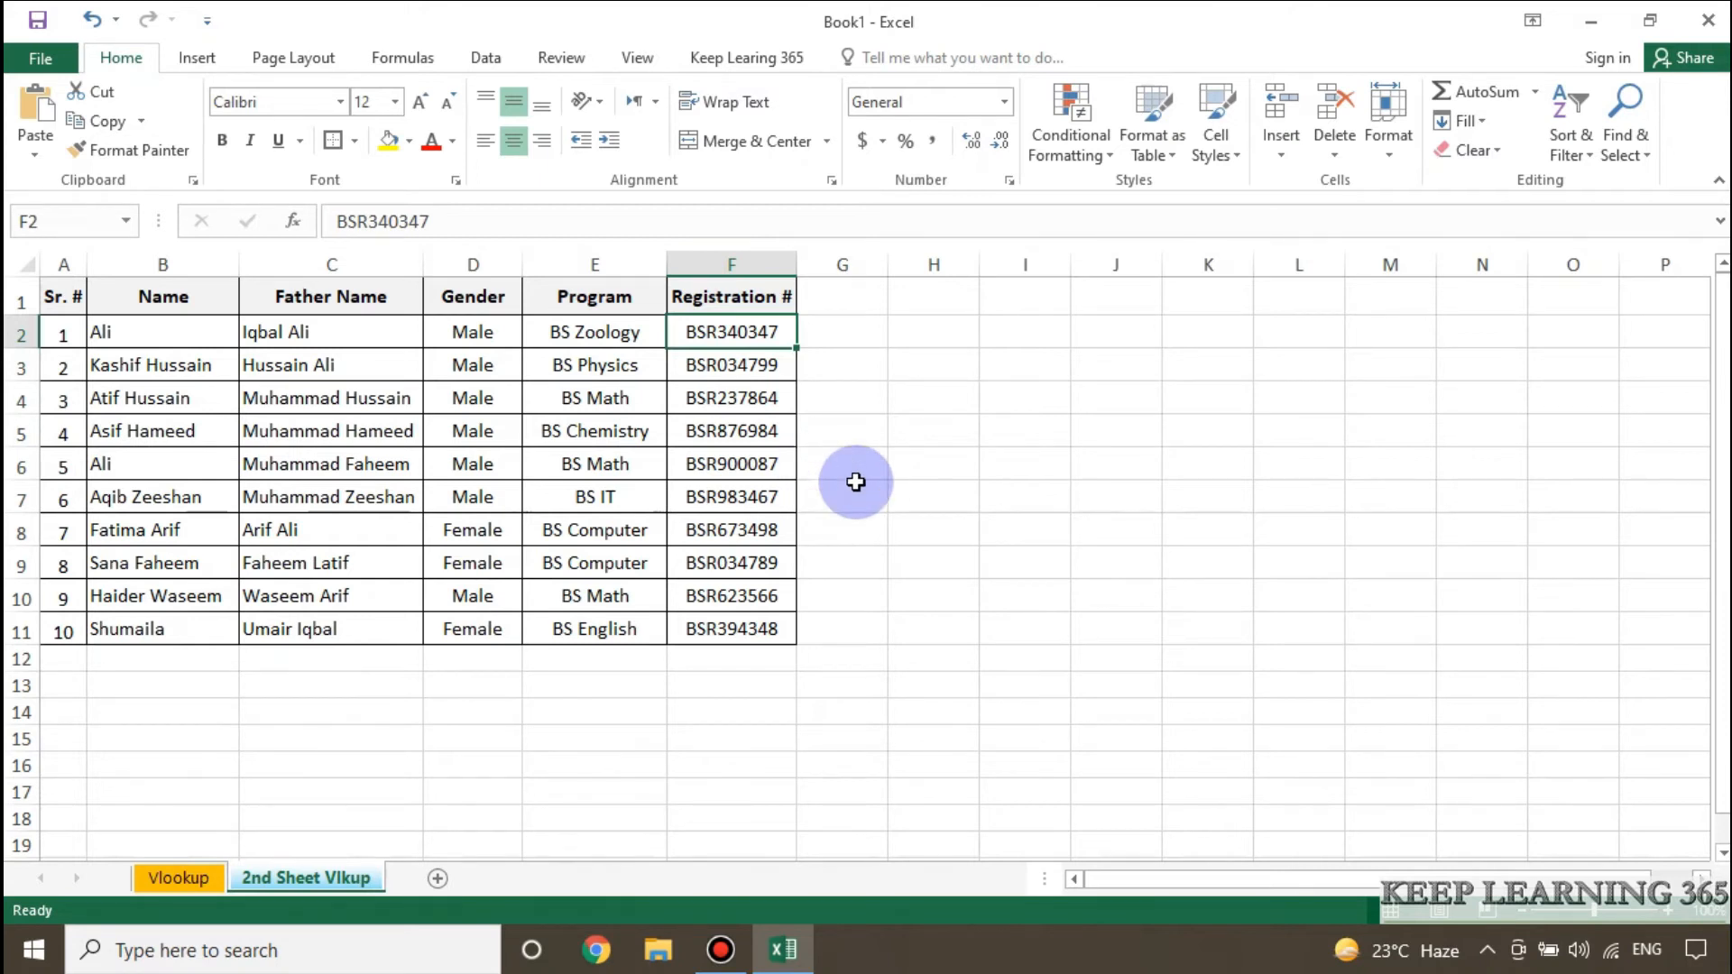
click(181, 881)
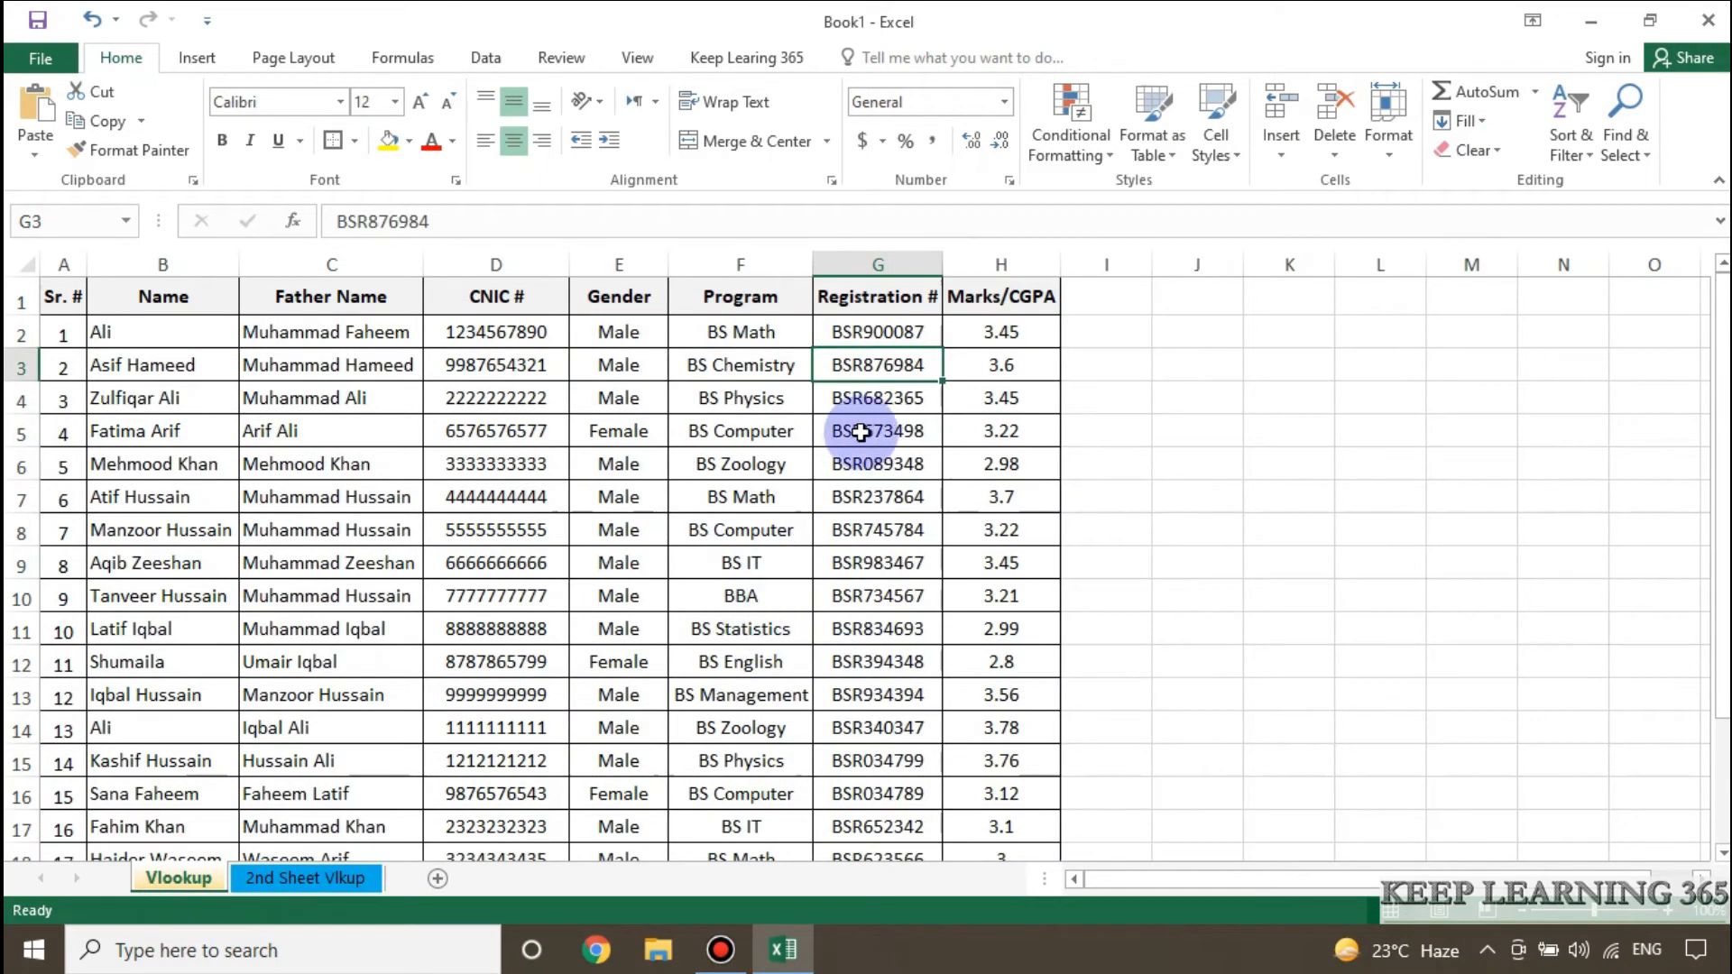
click(864, 356)
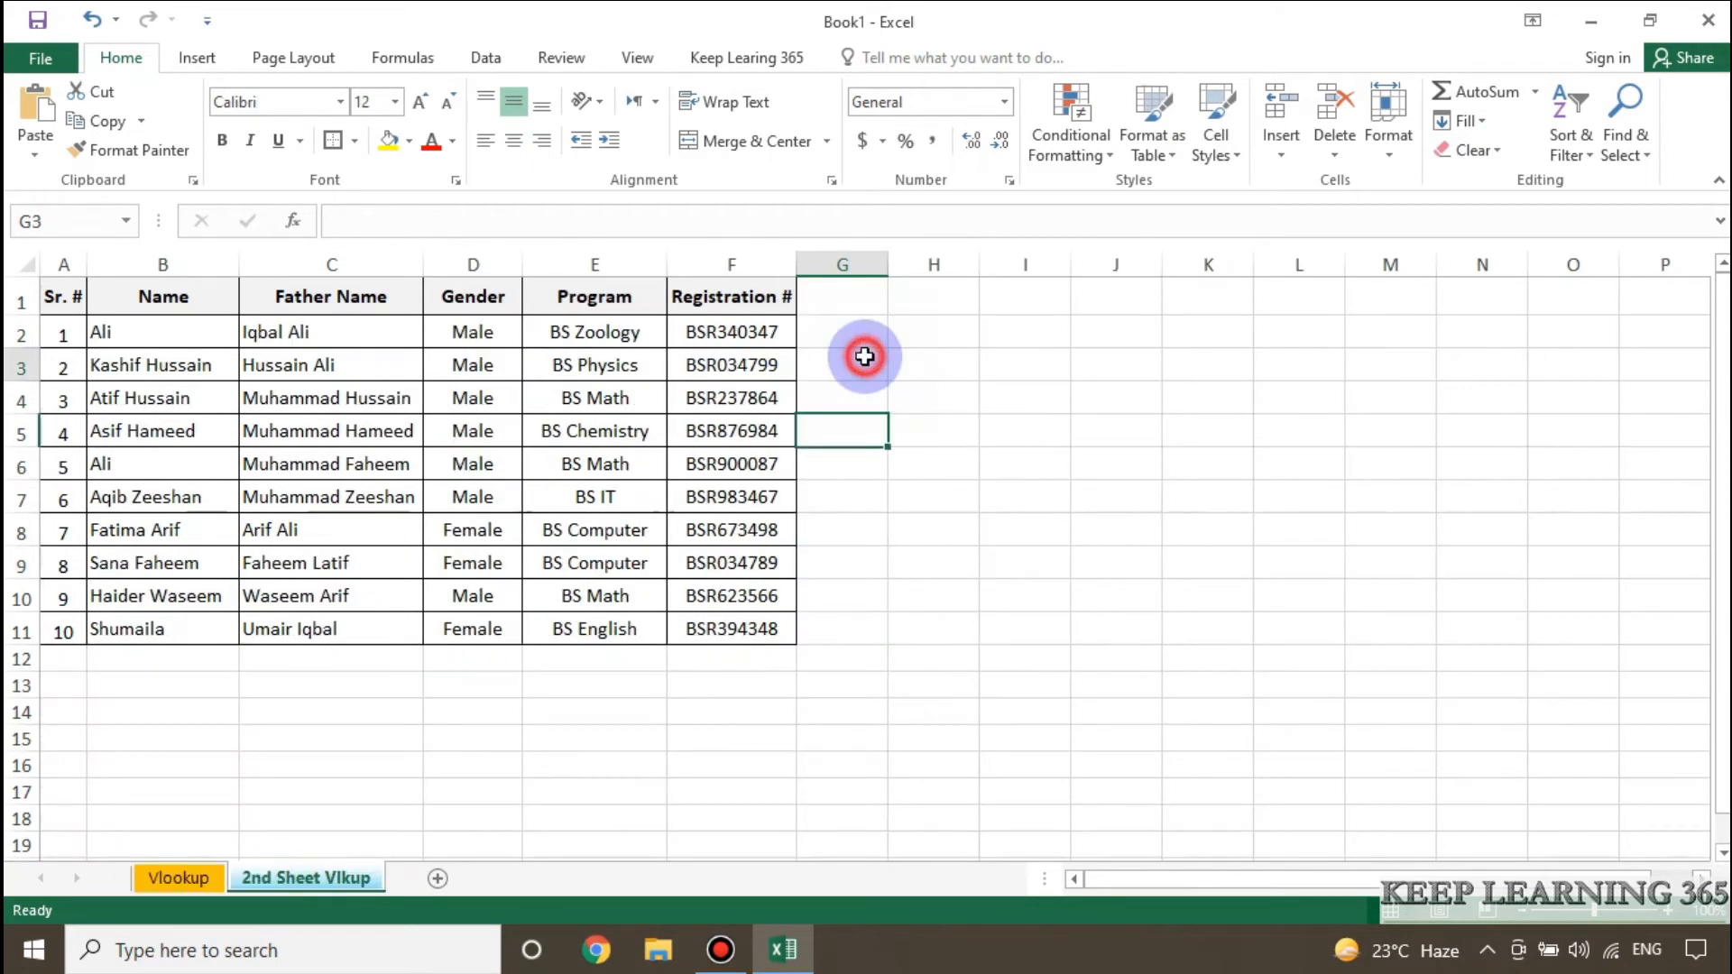
click(737, 332)
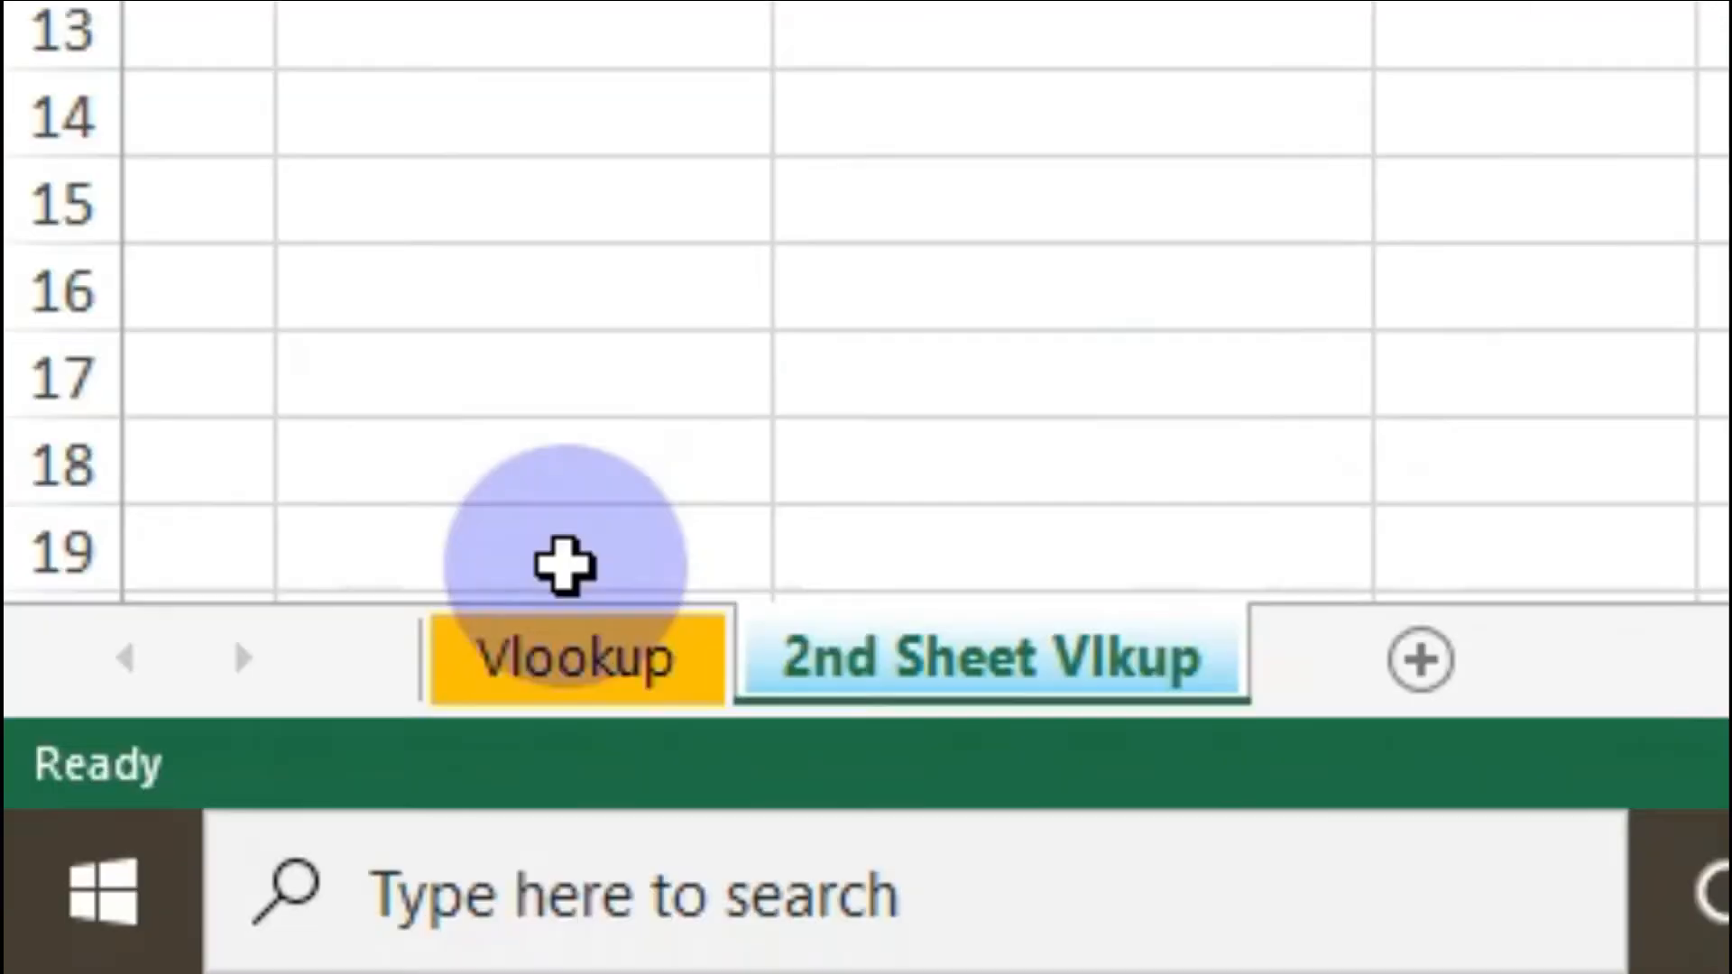
click(614, 667)
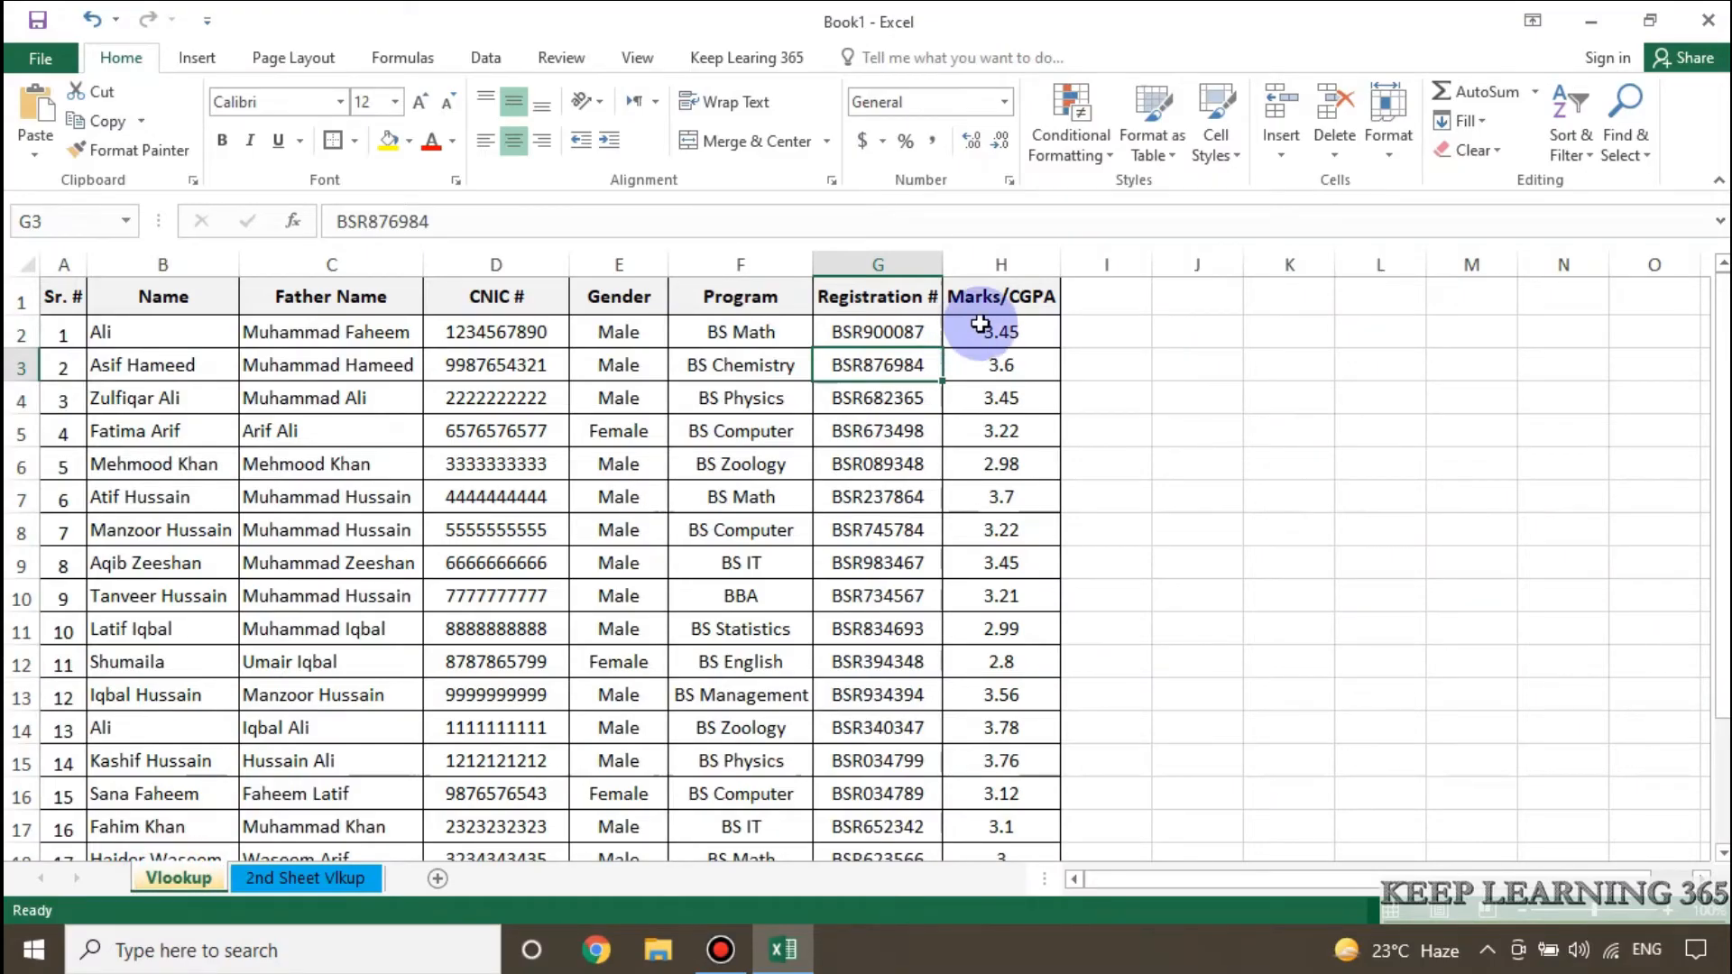
click(864, 267)
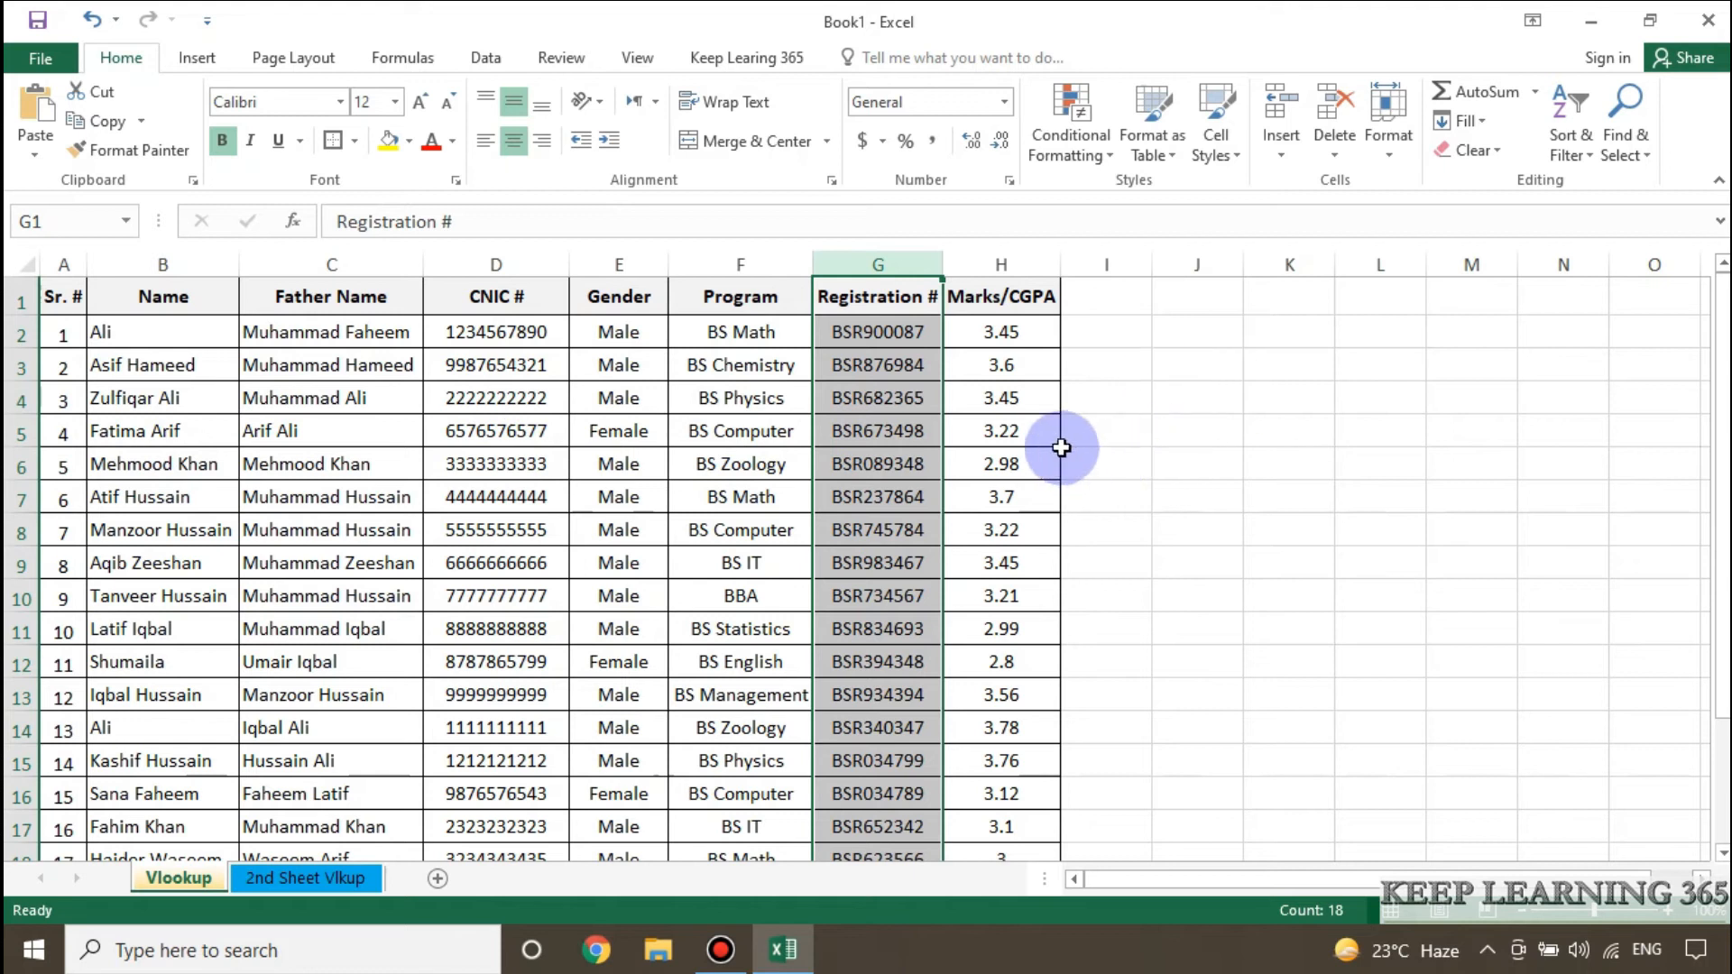
Insert a blank column before Sr. # on the Vlookup sheet and copy the Registration # column into it.
click(1254, 429)
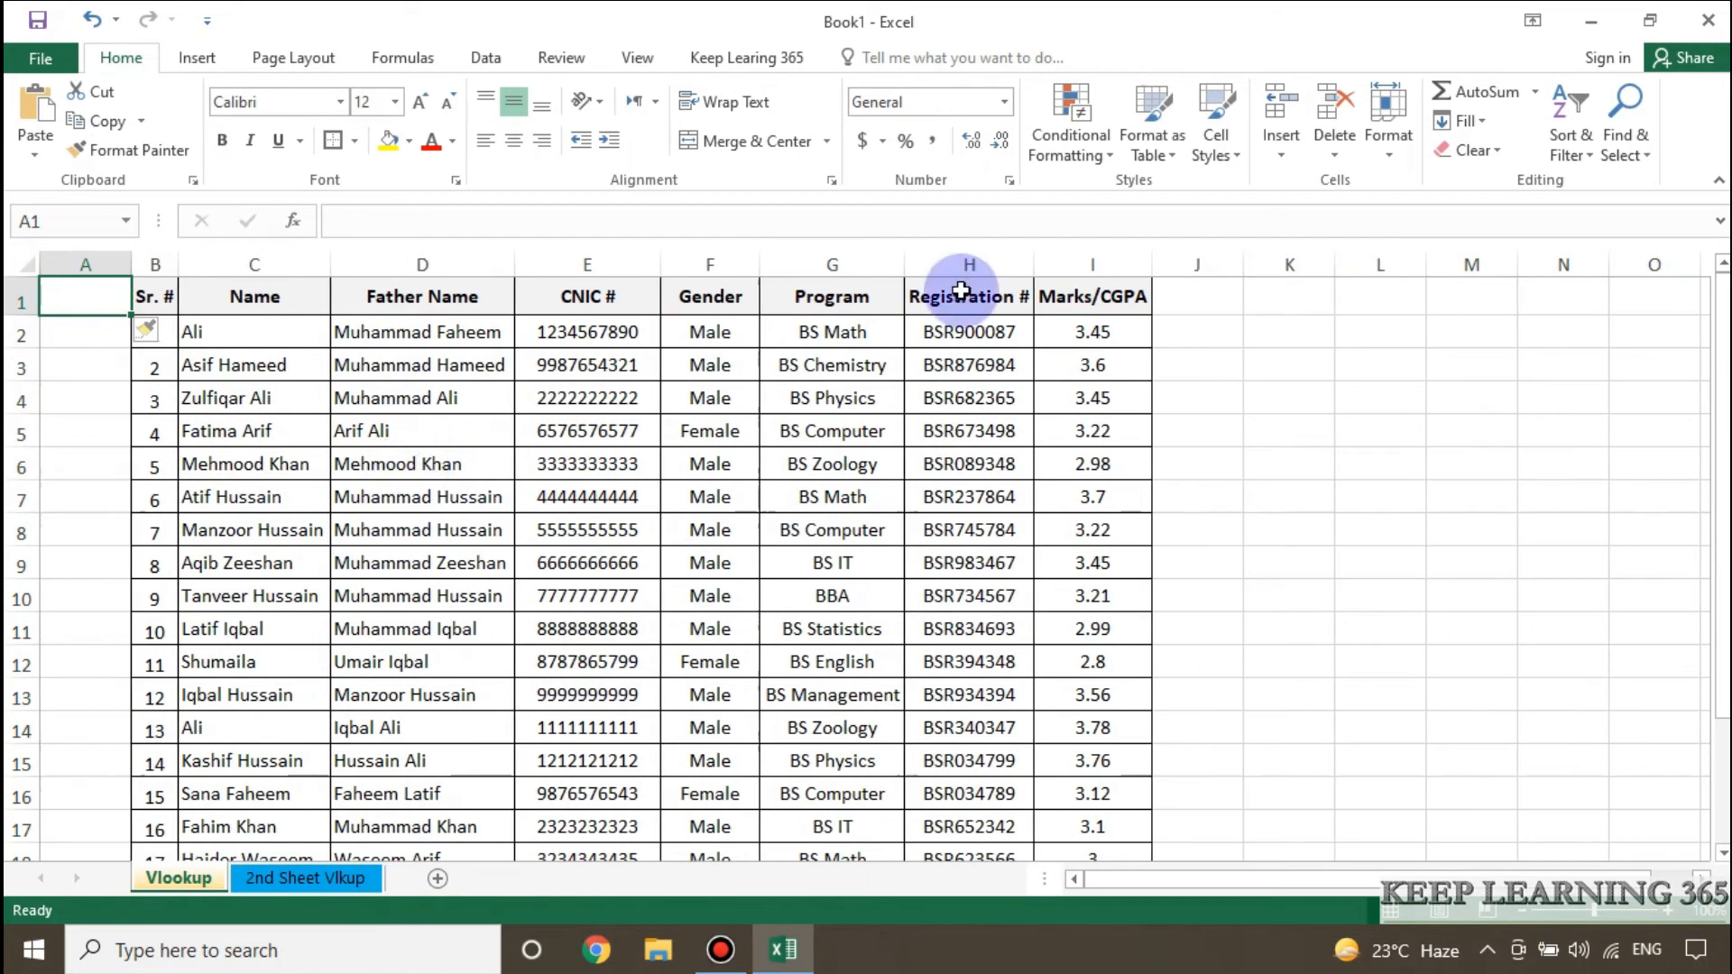
click(968, 265)
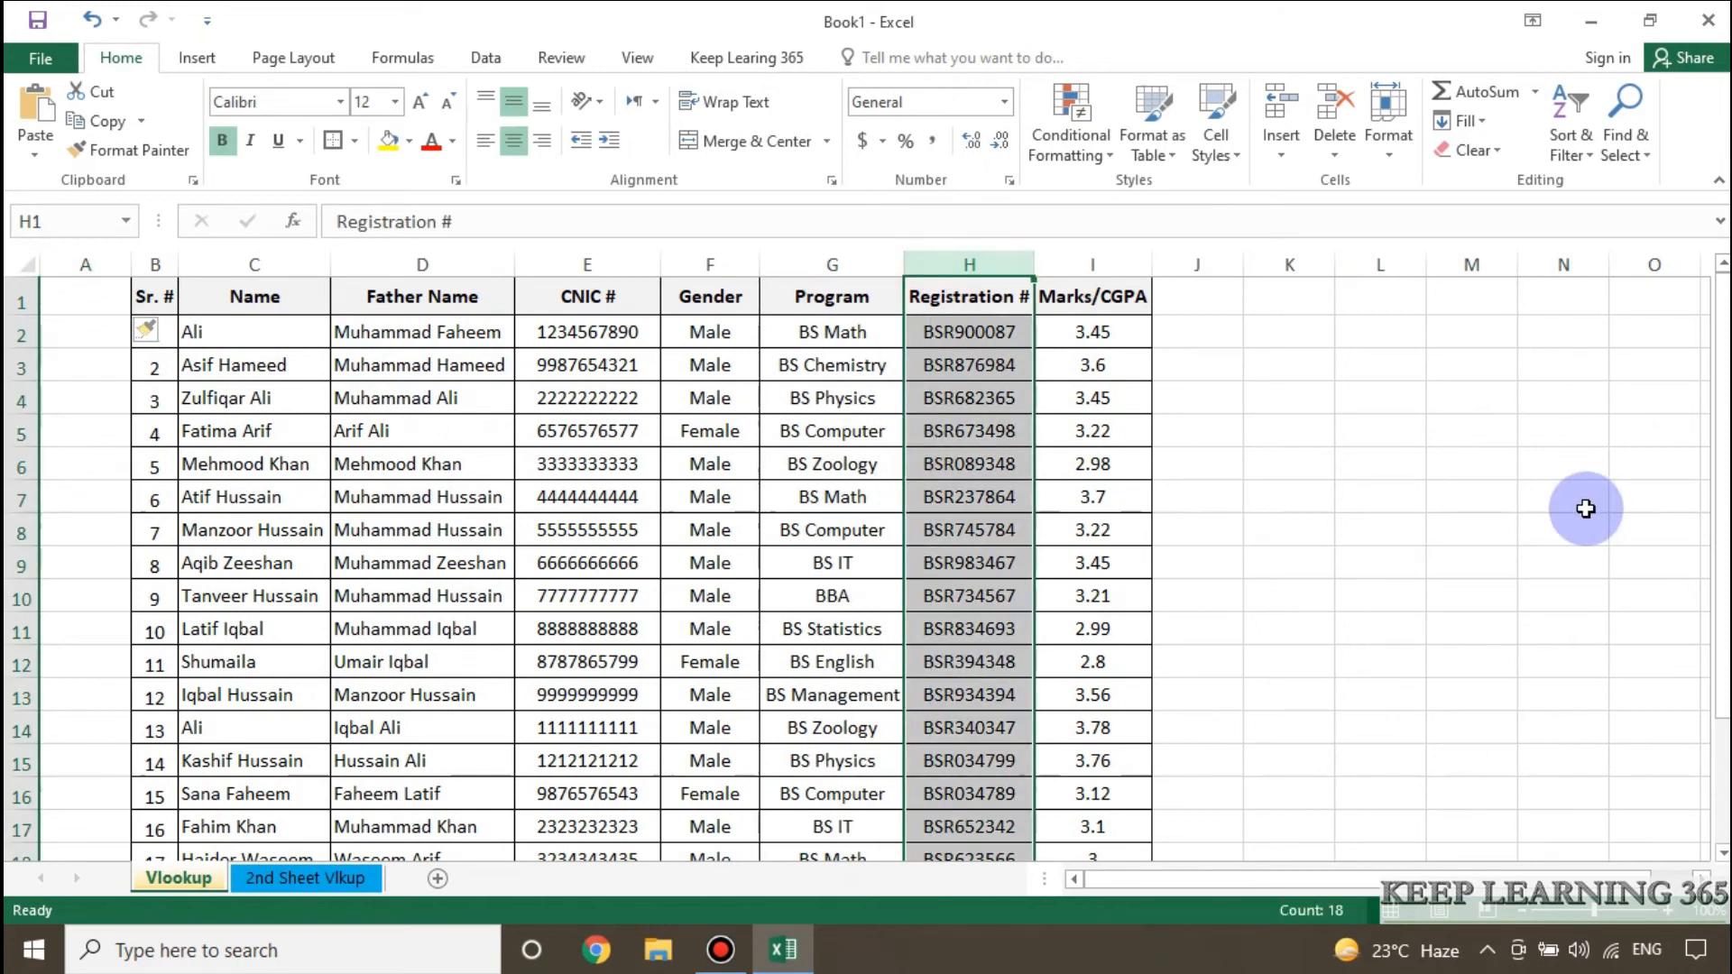
key(ctrl+c)
click(90, 260)
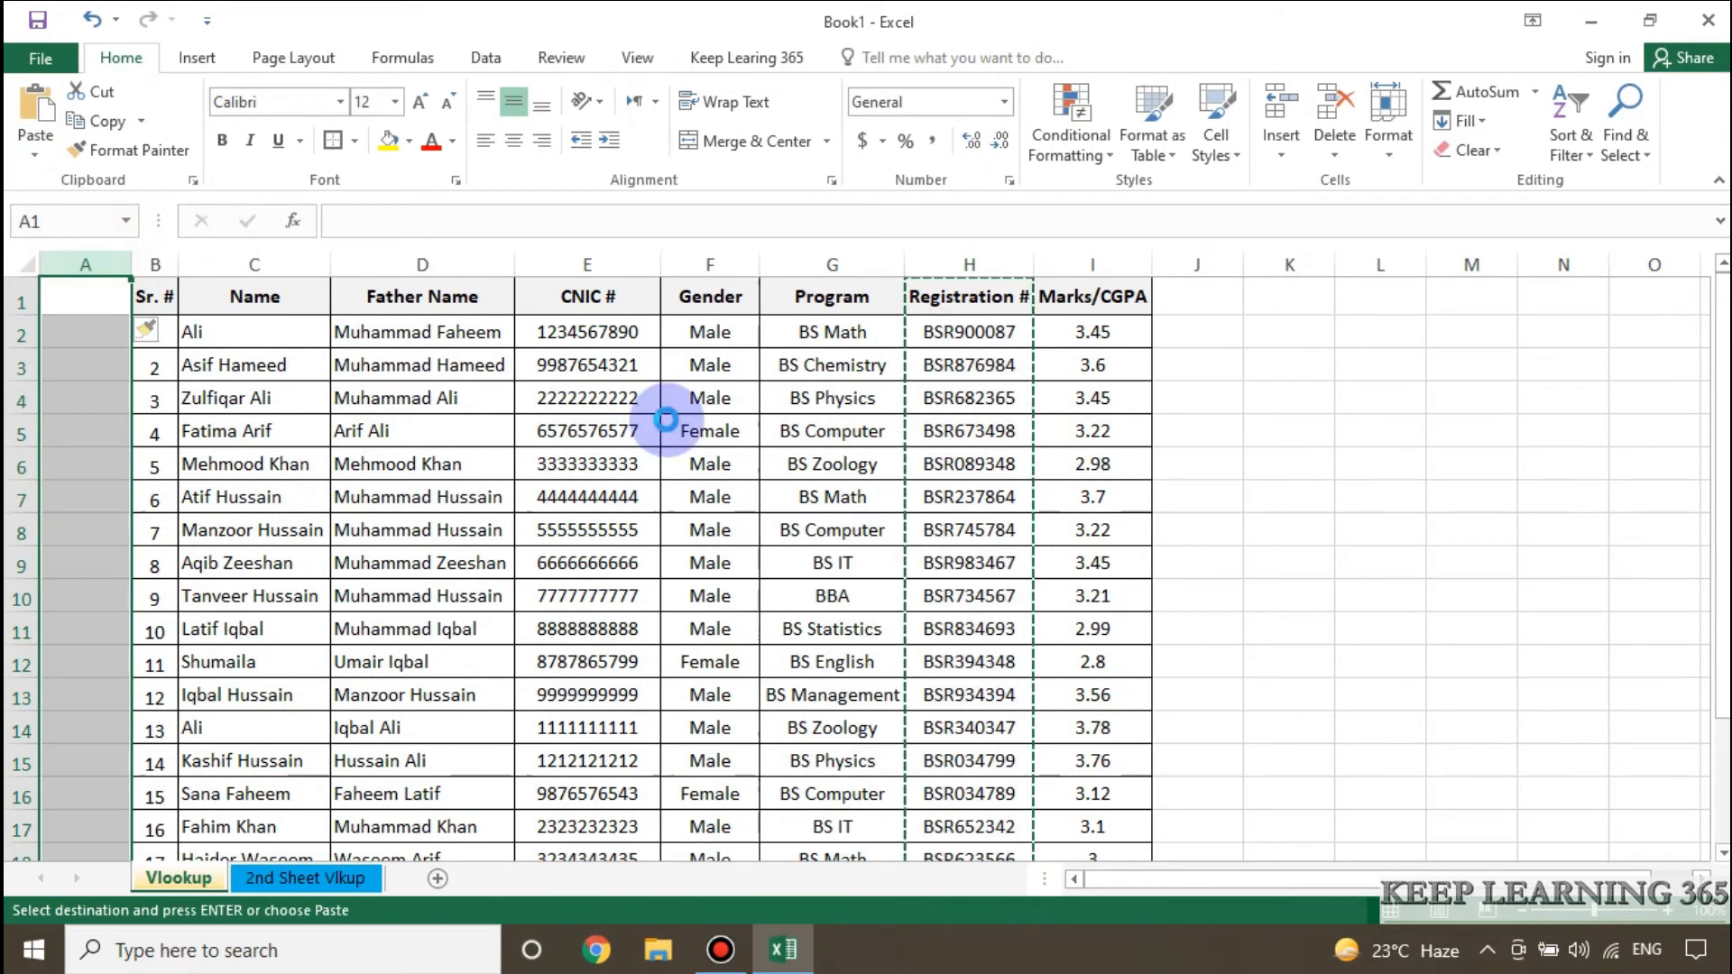
key(Return)
click(571, 465)
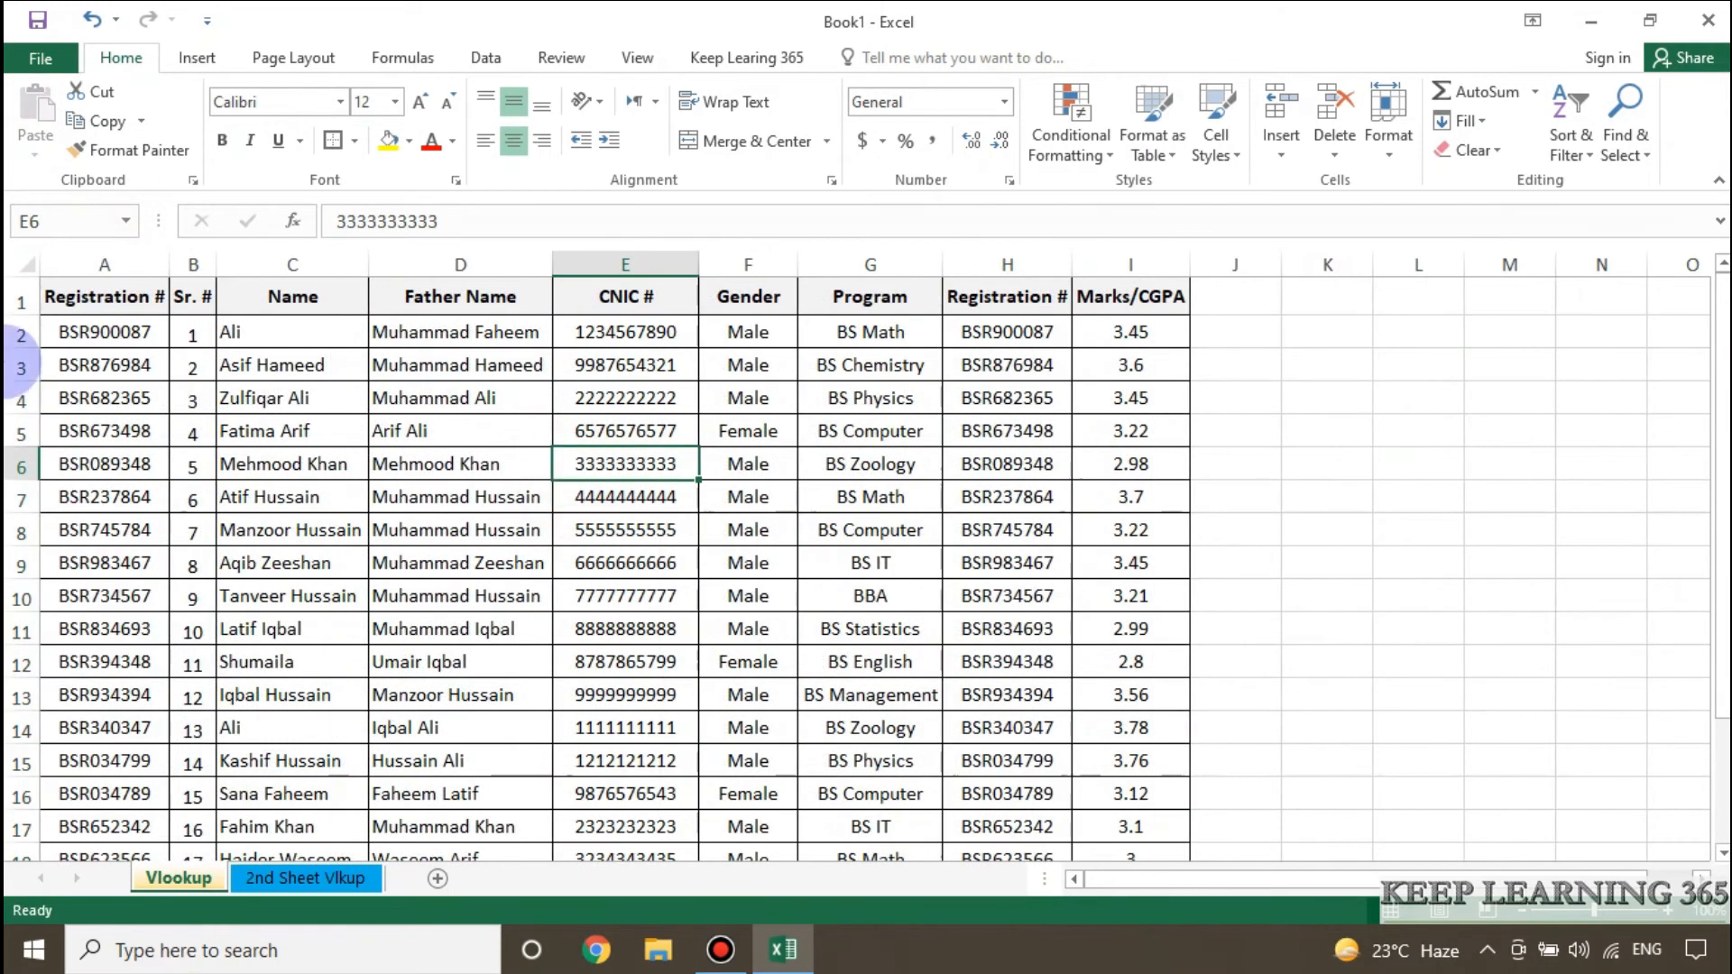
click(118, 325)
click(131, 300)
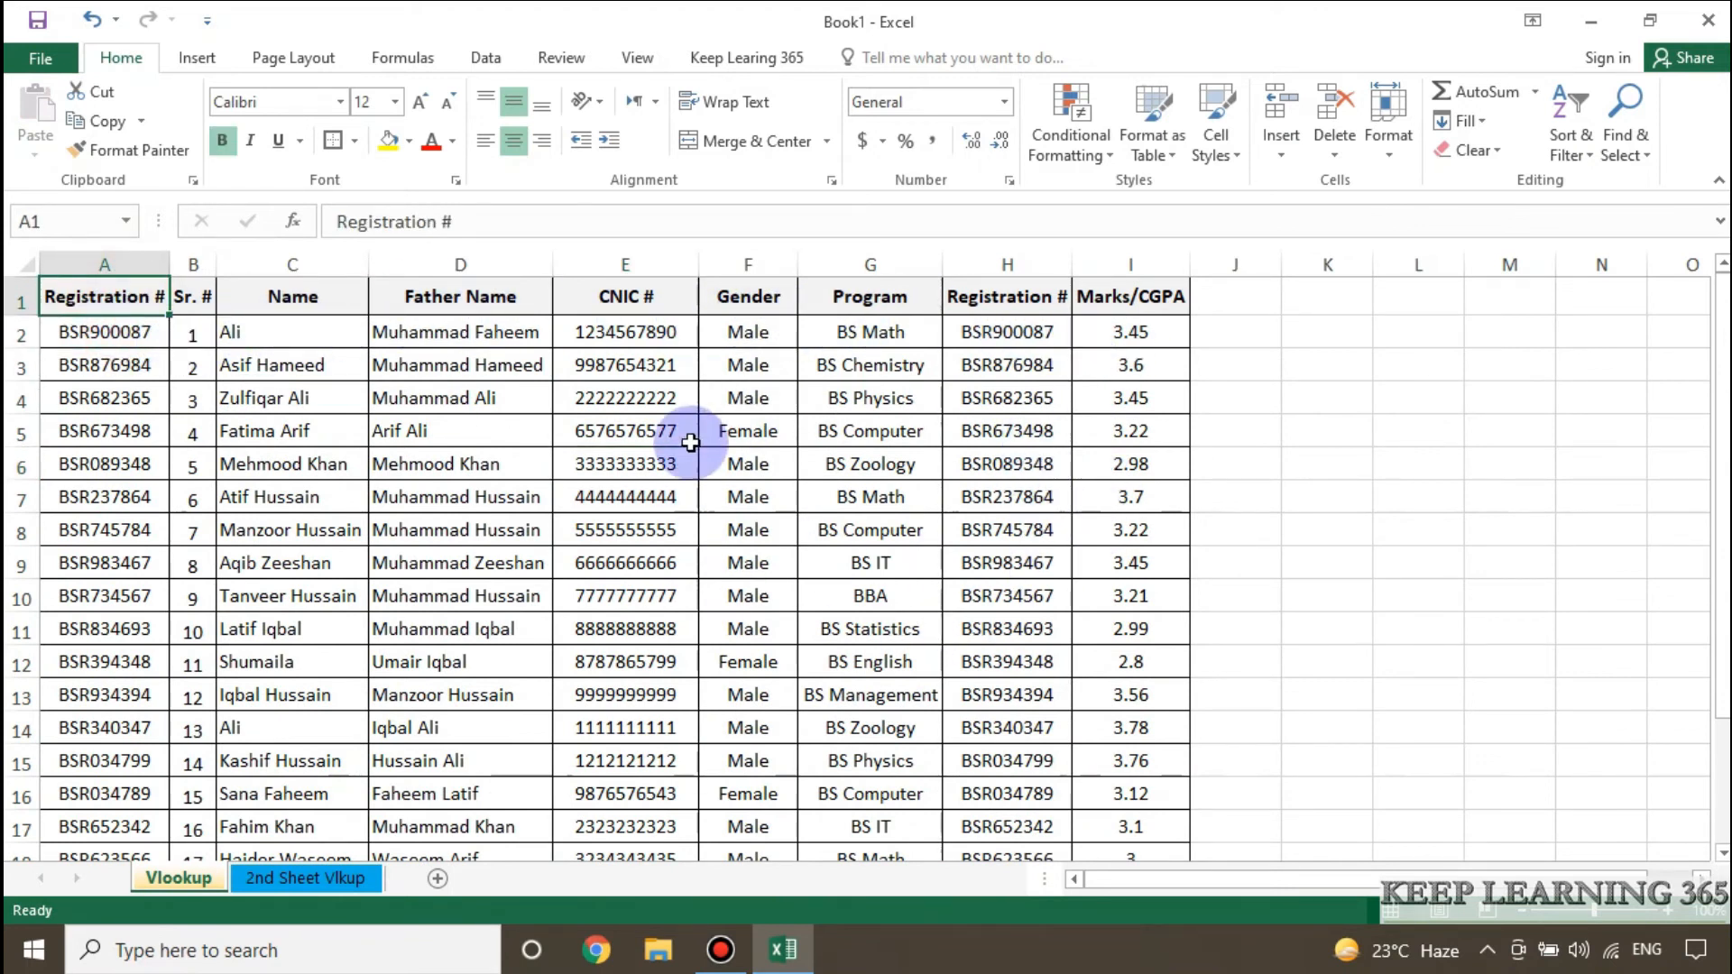
Add a CNIC header in G1 of the 2nd Sheet Vlkup sheet, formatted like the Registration # header.
click(307, 877)
click(857, 296)
text(CNIC)
key(Return)
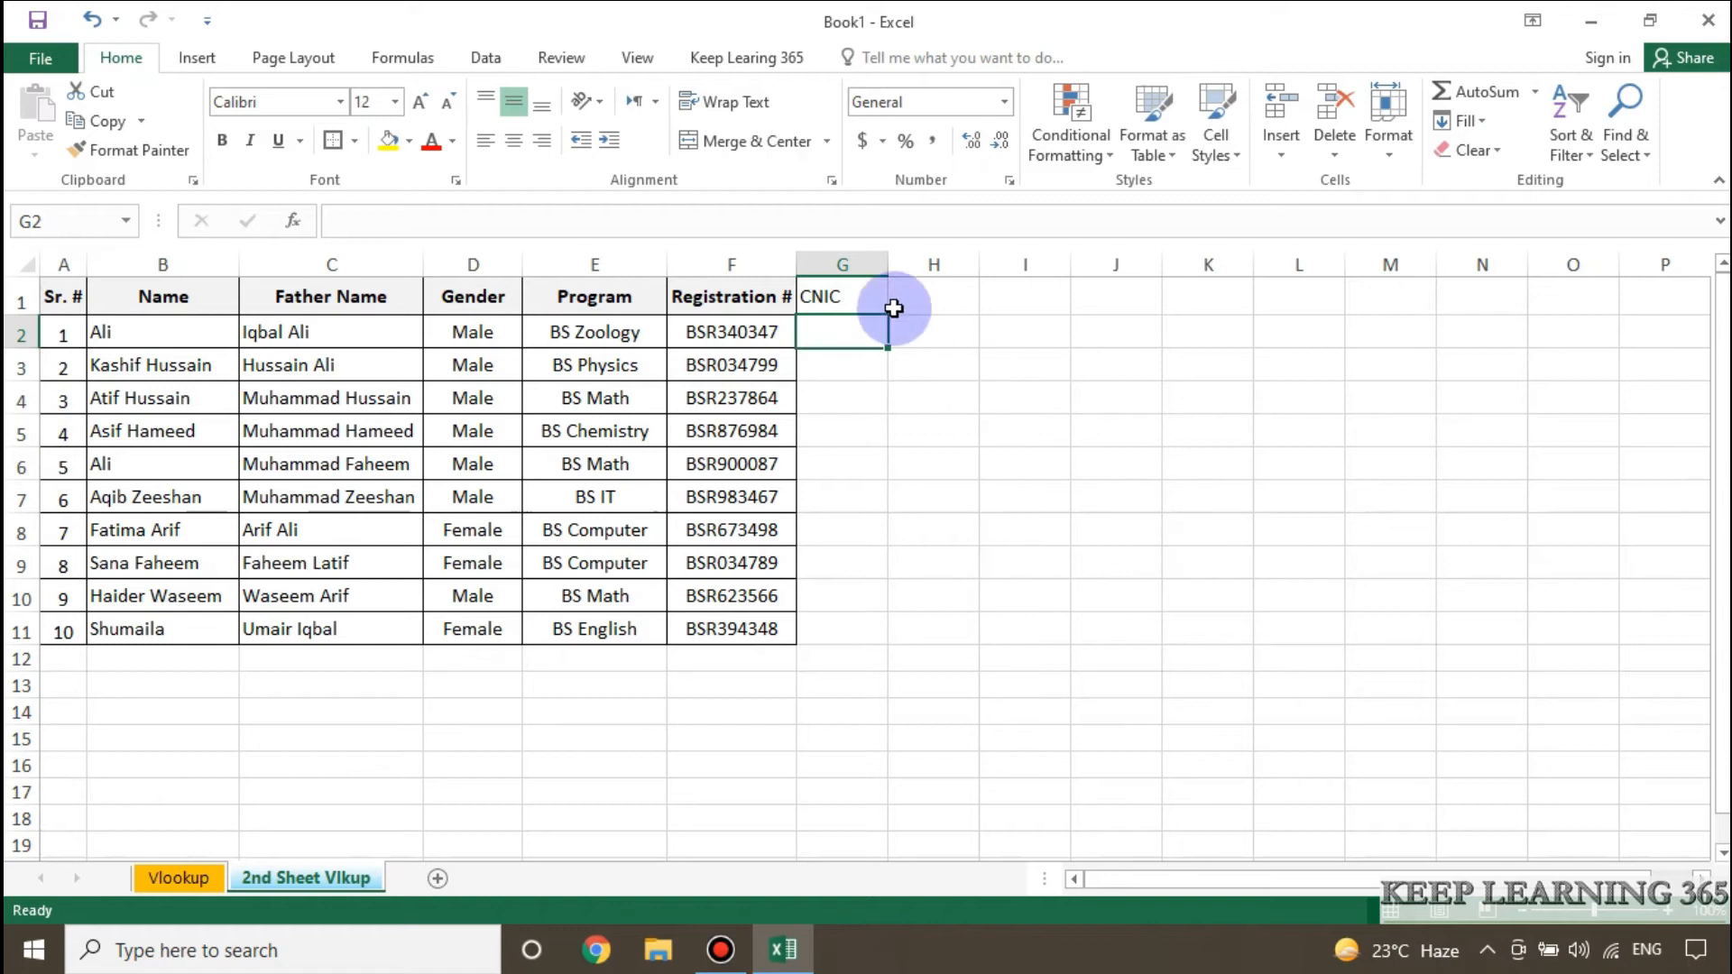
click(761, 290)
click(99, 150)
click(841, 296)
Start a VLOOKUP formula in G2 with F2 as the lookup value and Vlookup!A1:E18 as the table array.
click(841, 333)
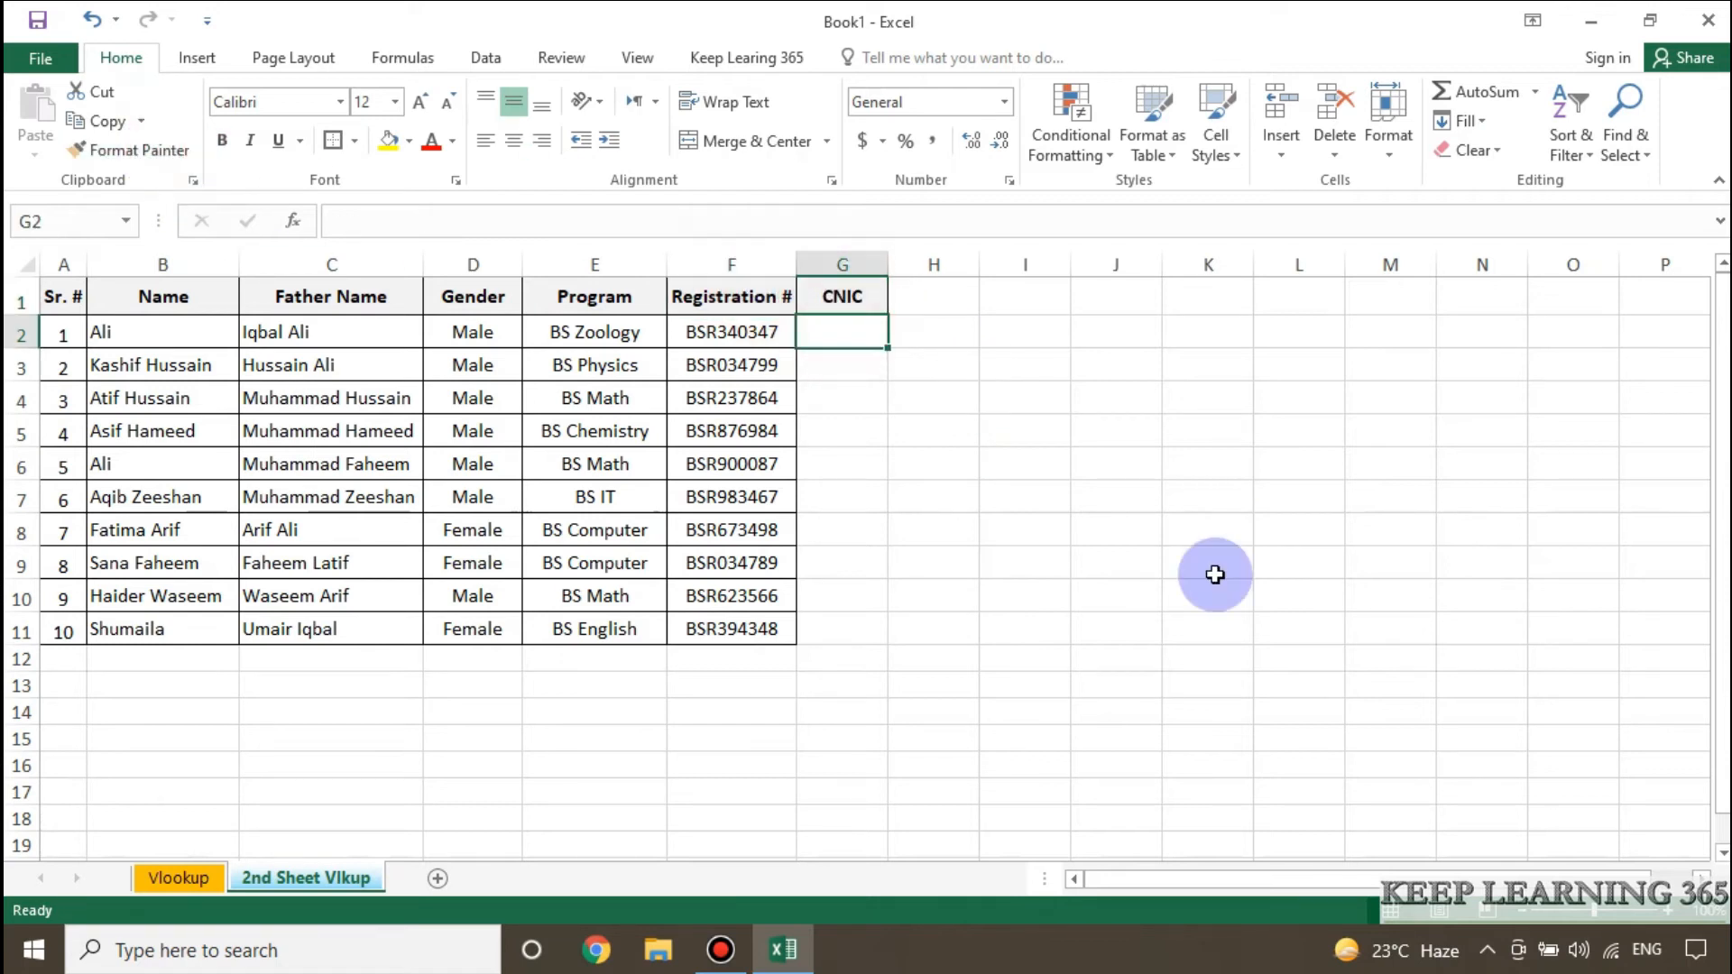
text(=vl)
key(Tab)
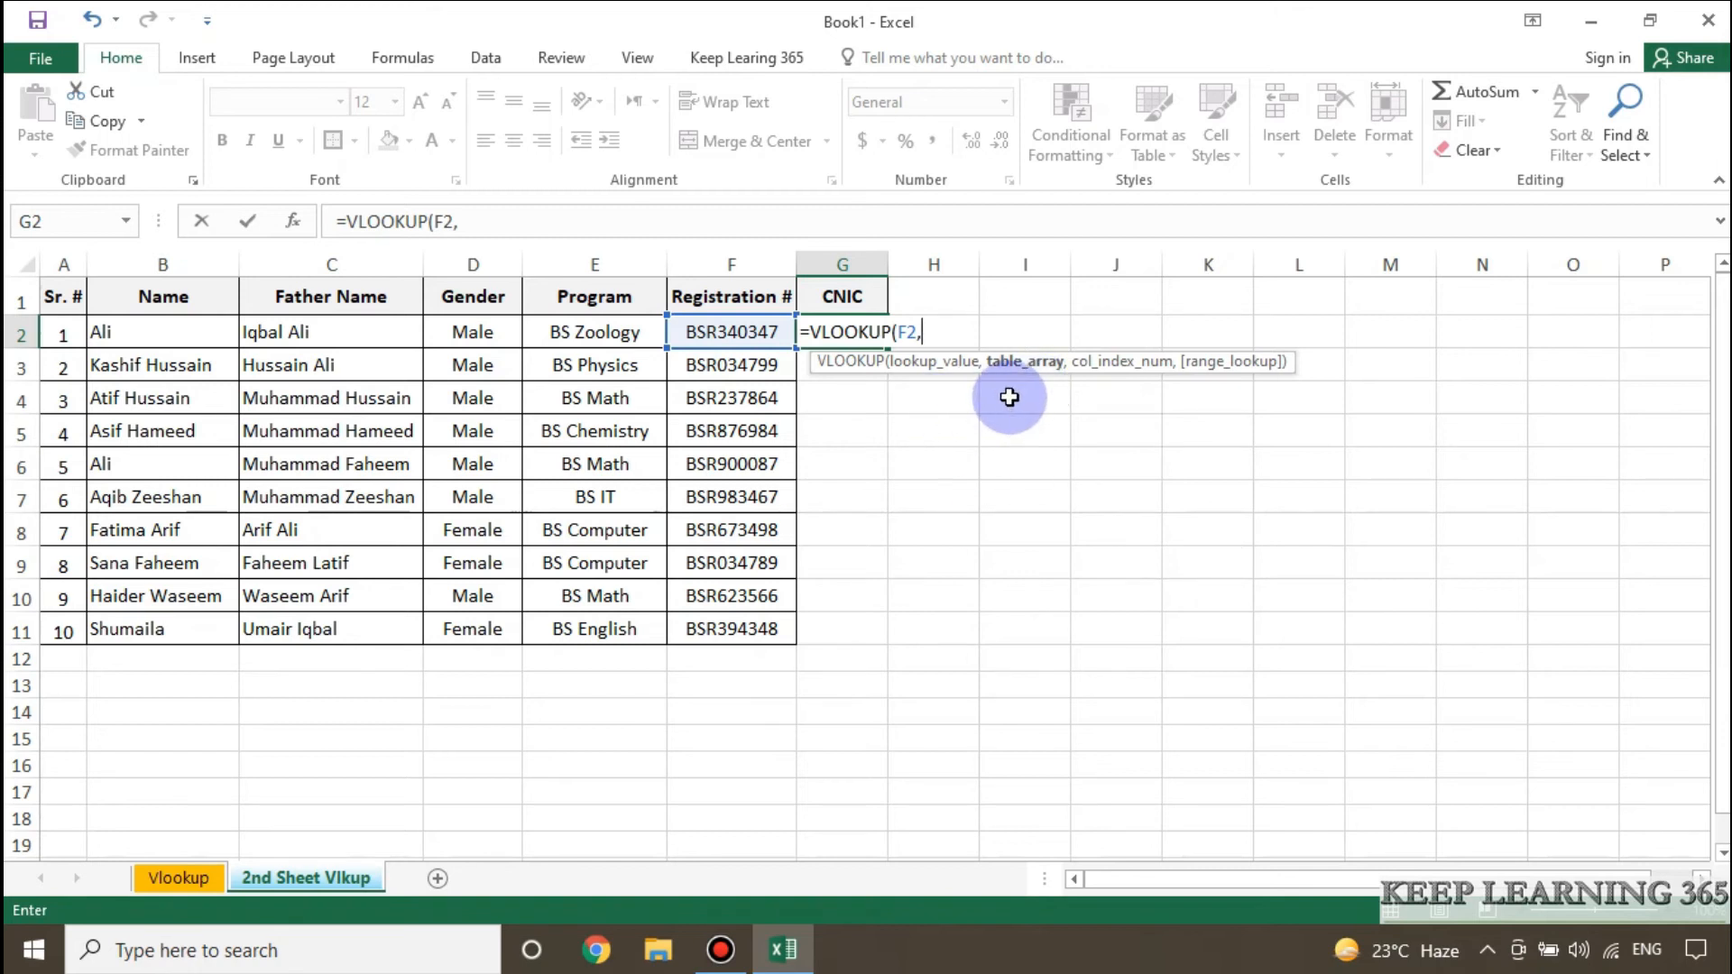
click(200, 881)
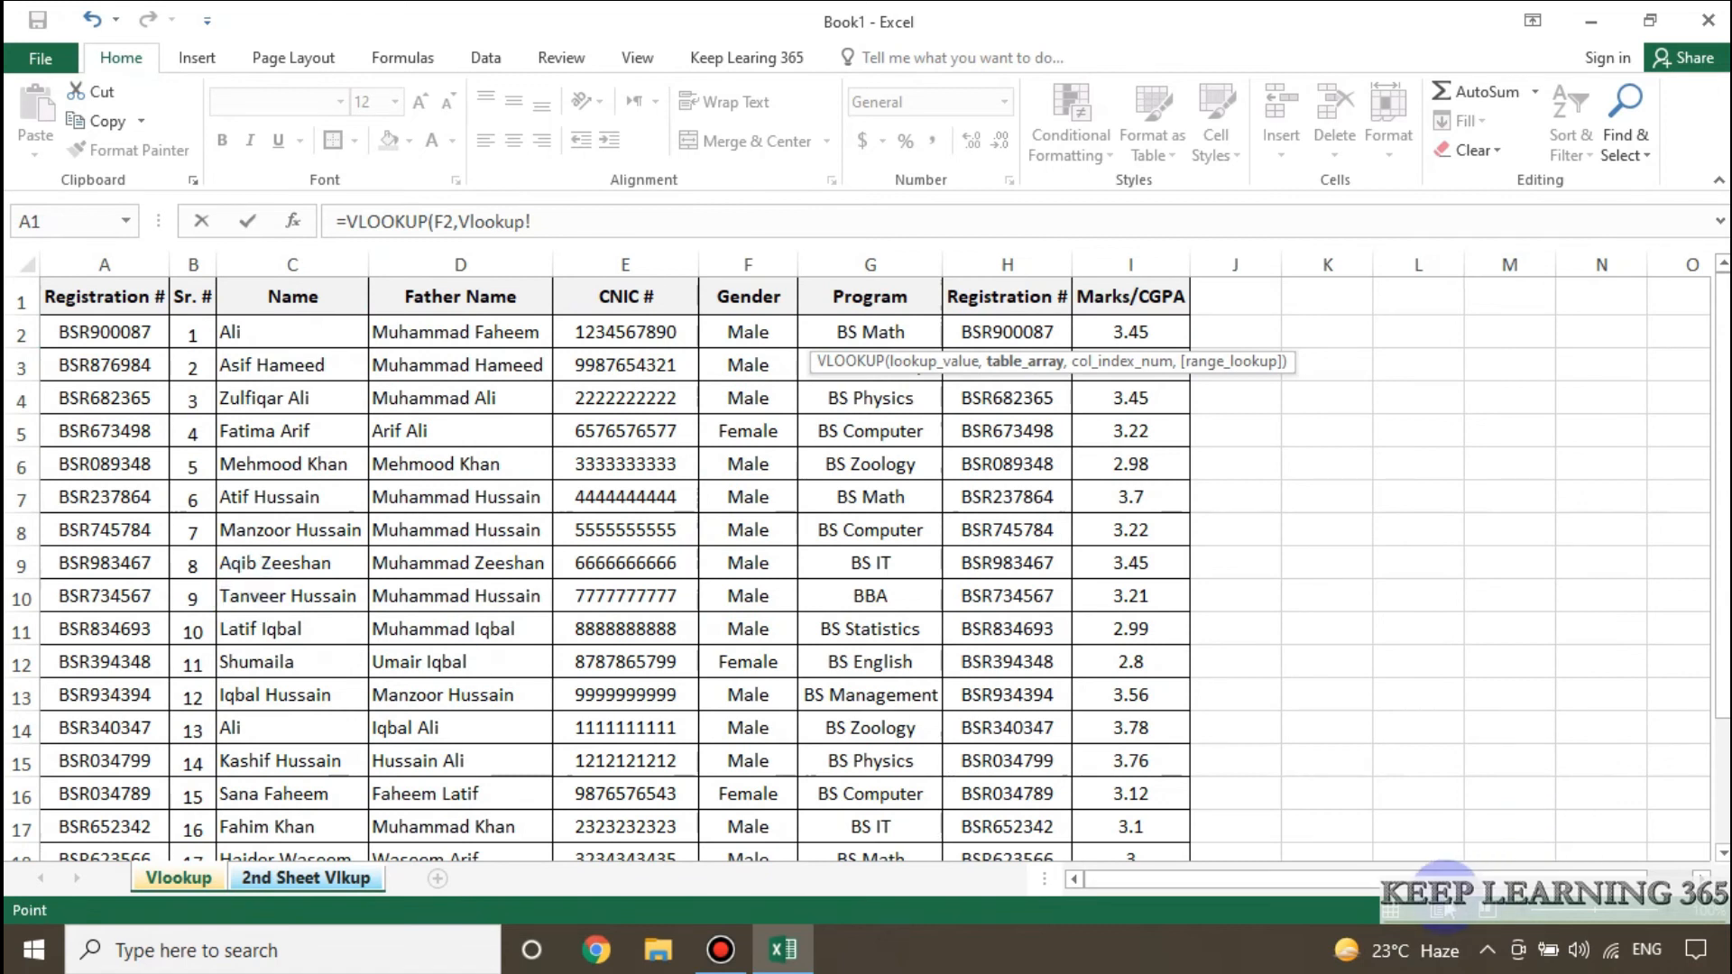
click(136, 292)
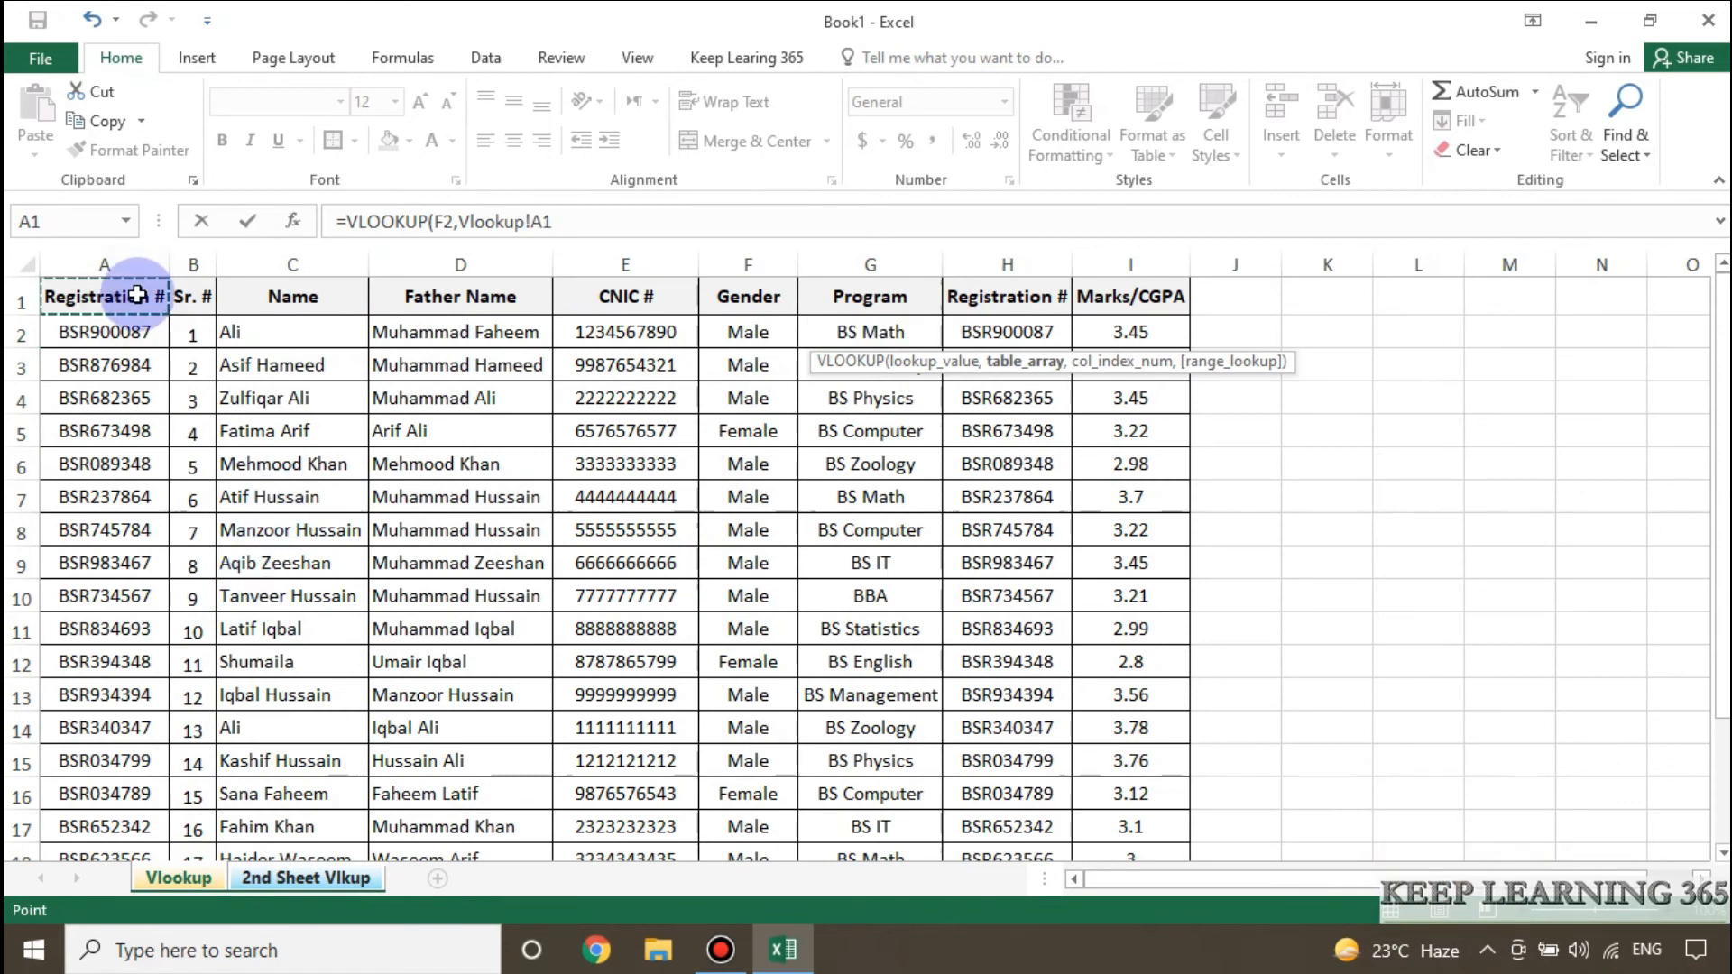
drag(136, 294, 657, 797)
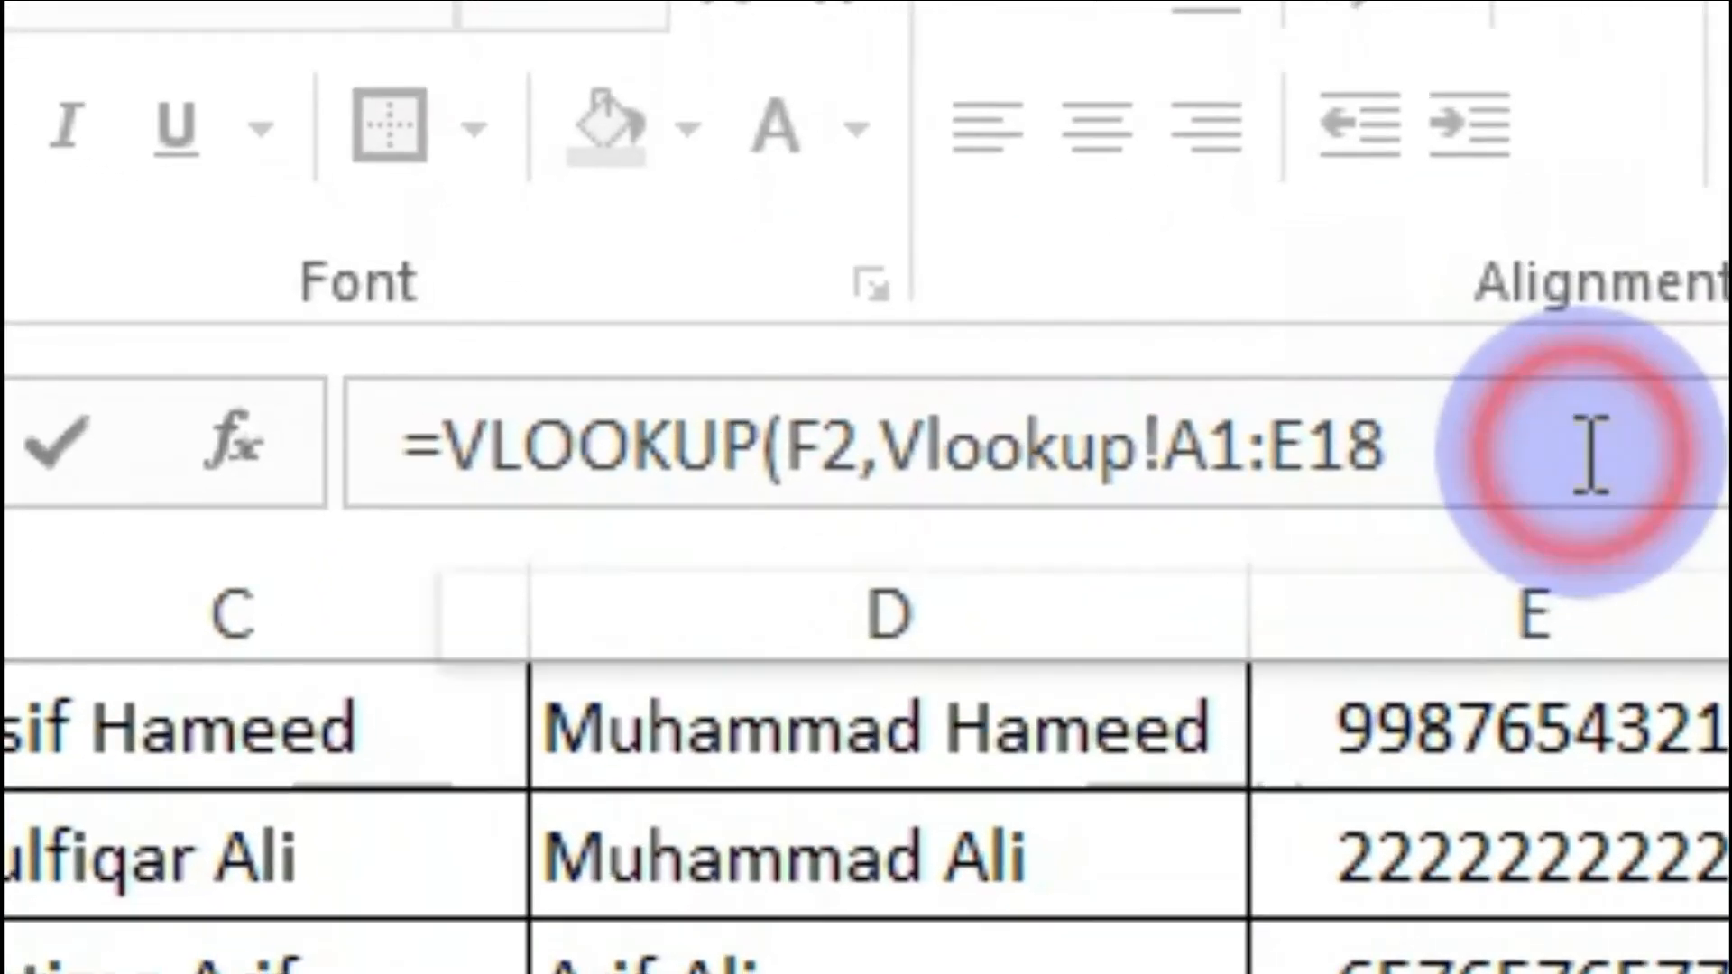
text(,)
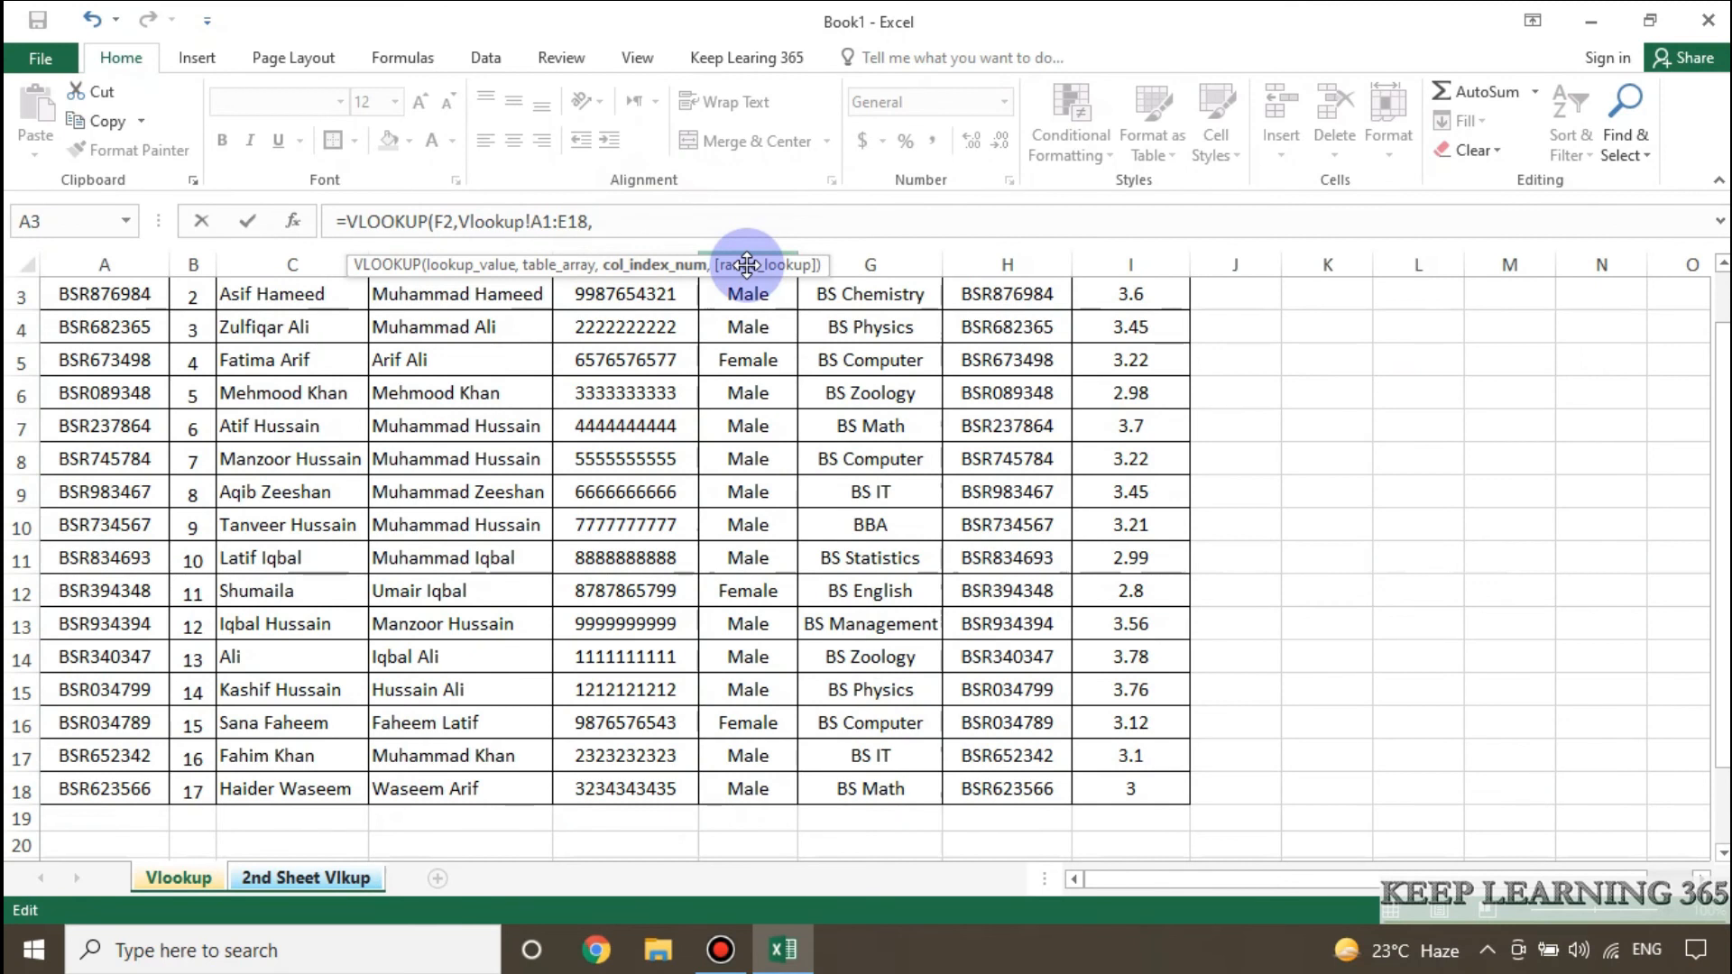
Complete the VLOOKUP formula with column index 5 and FALSE for an exact match.
scroll(1669, 541, up, 1)
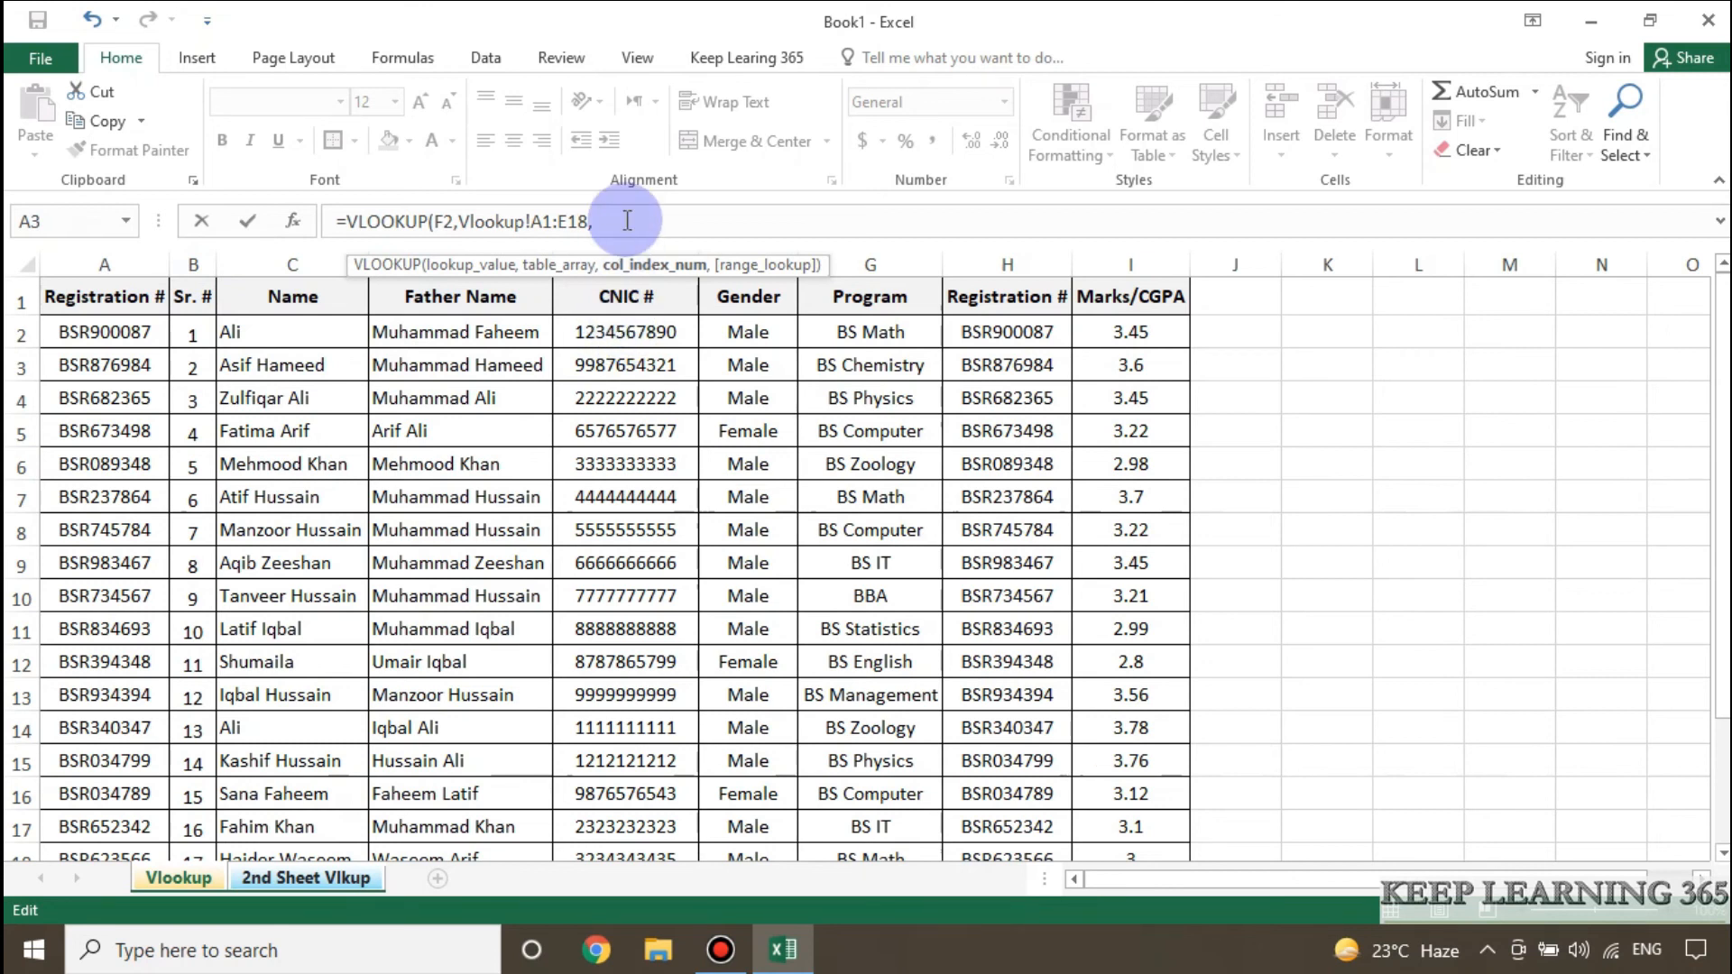
text(5,)
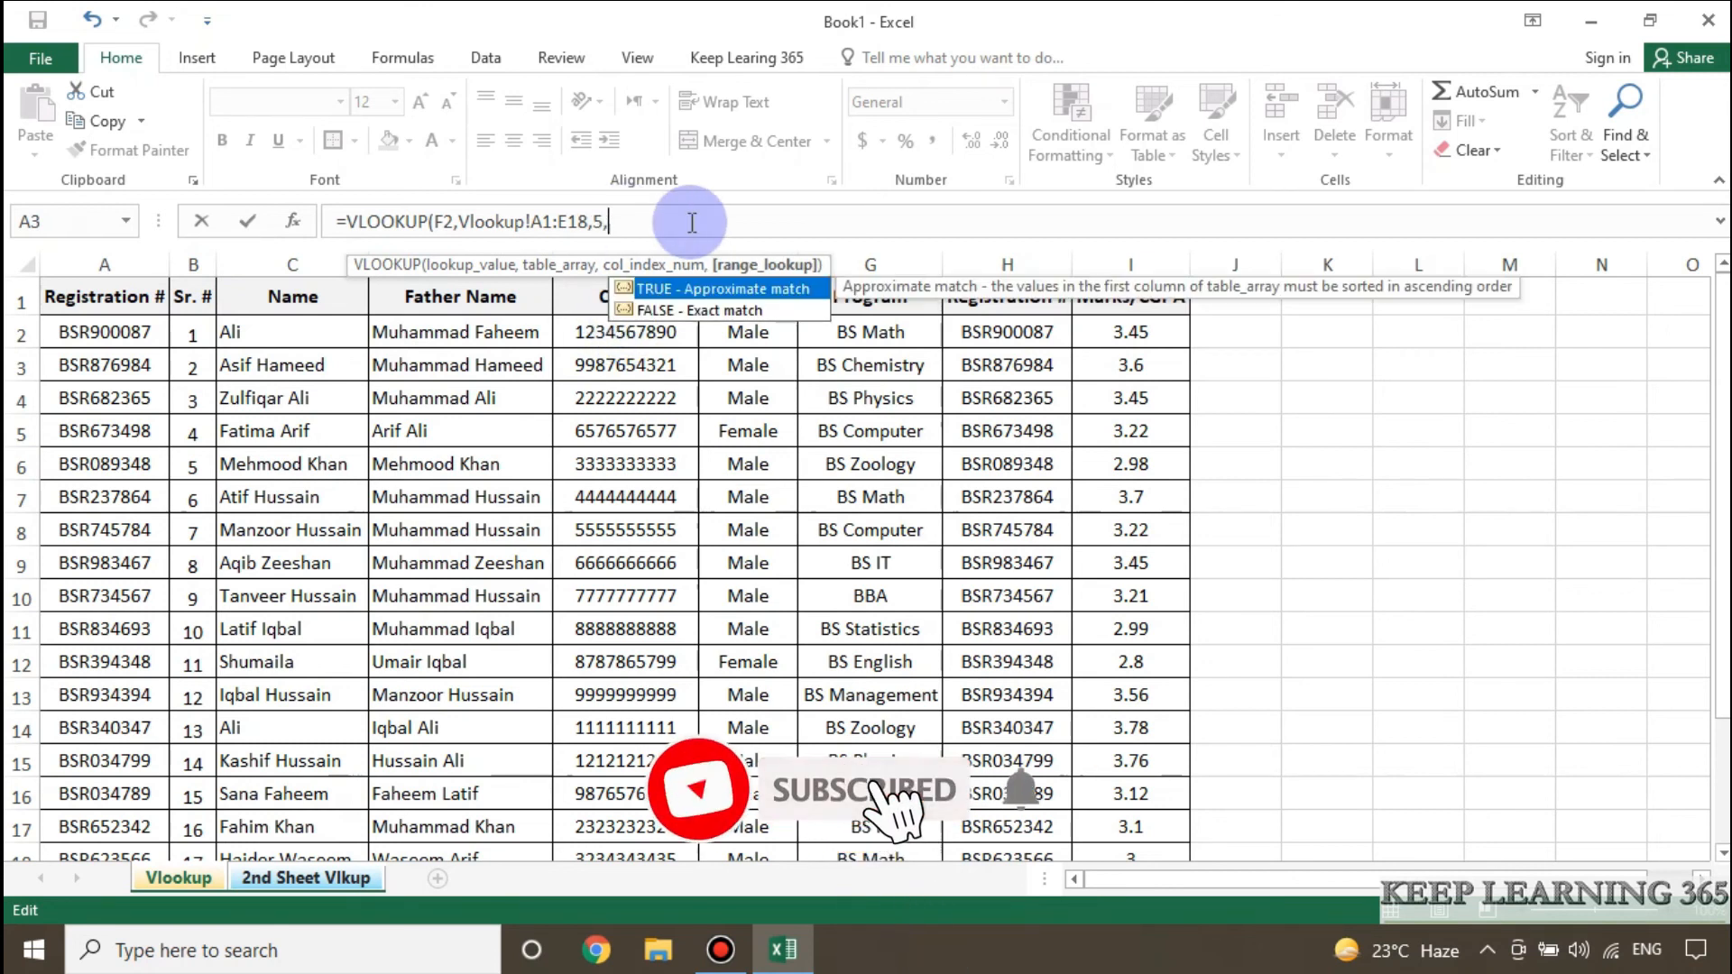
key(Down)
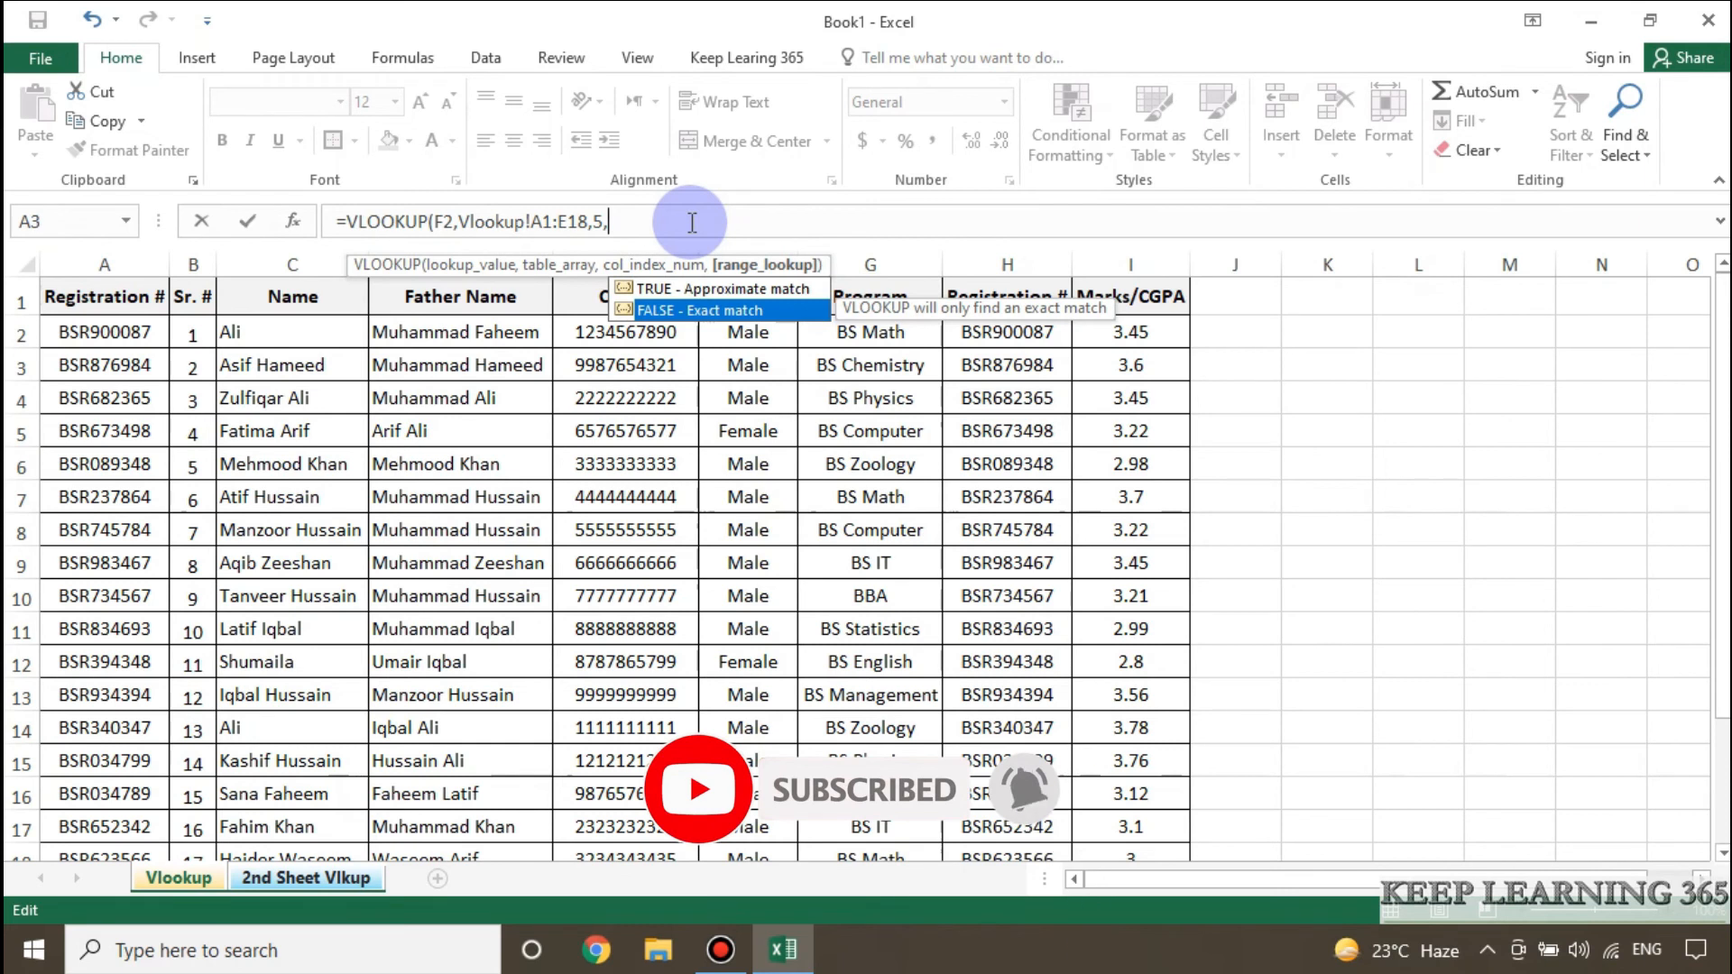
key(Tab)
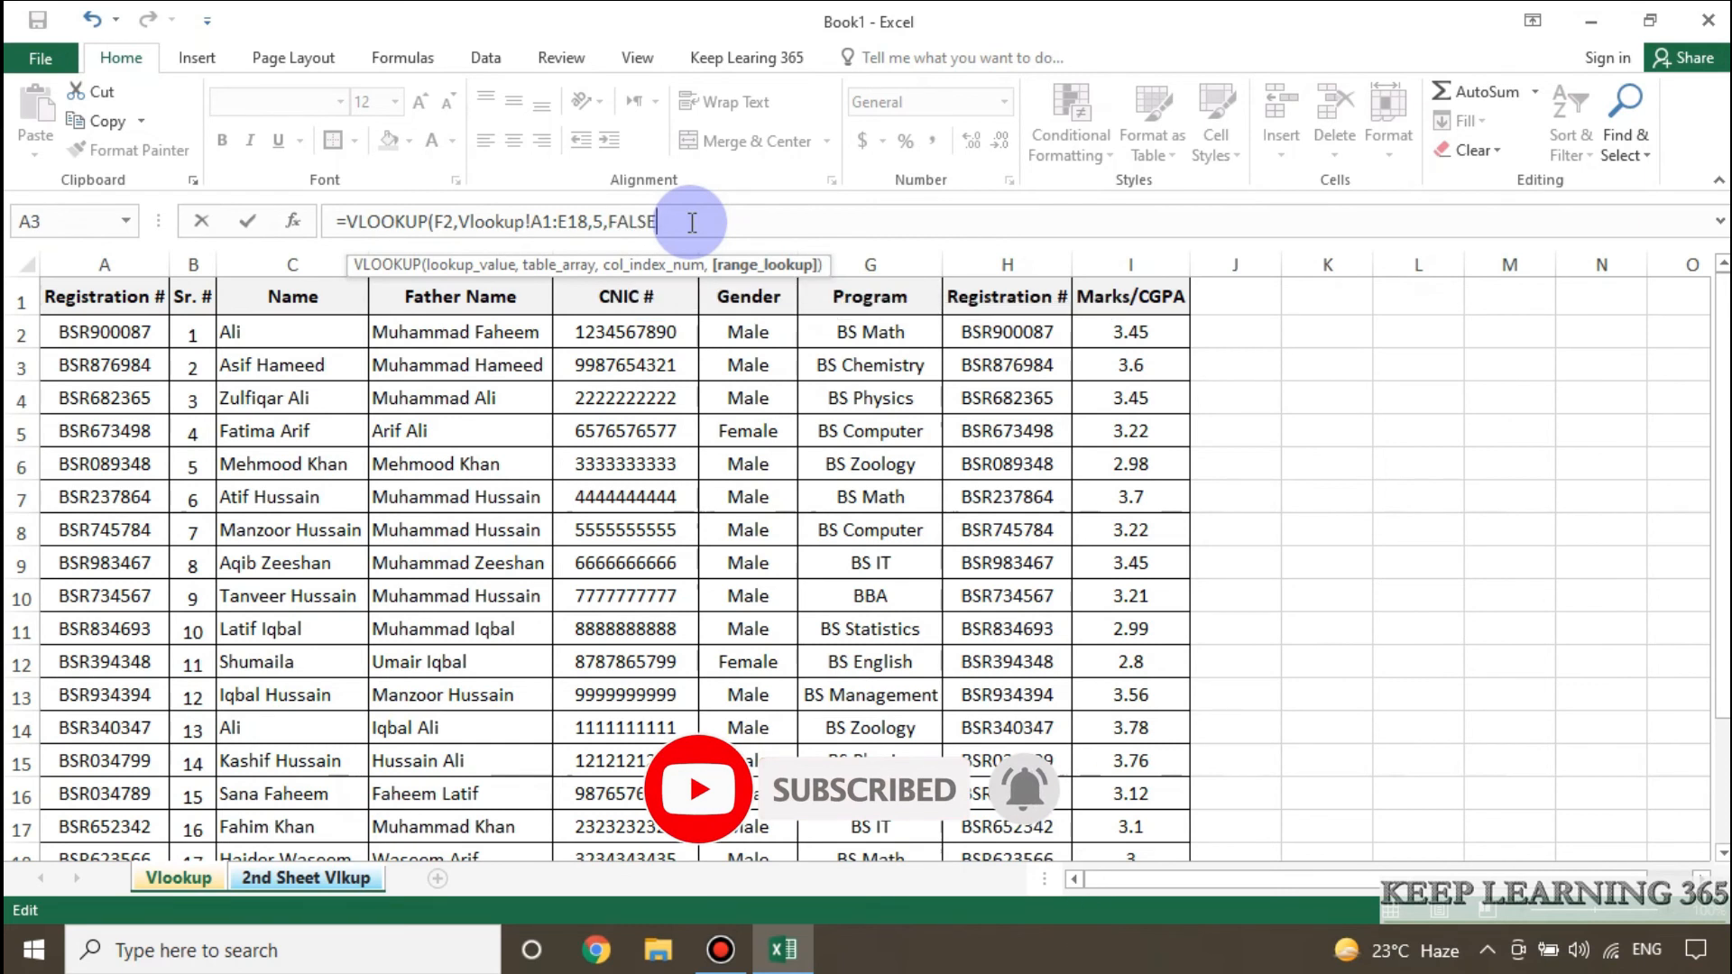
text())
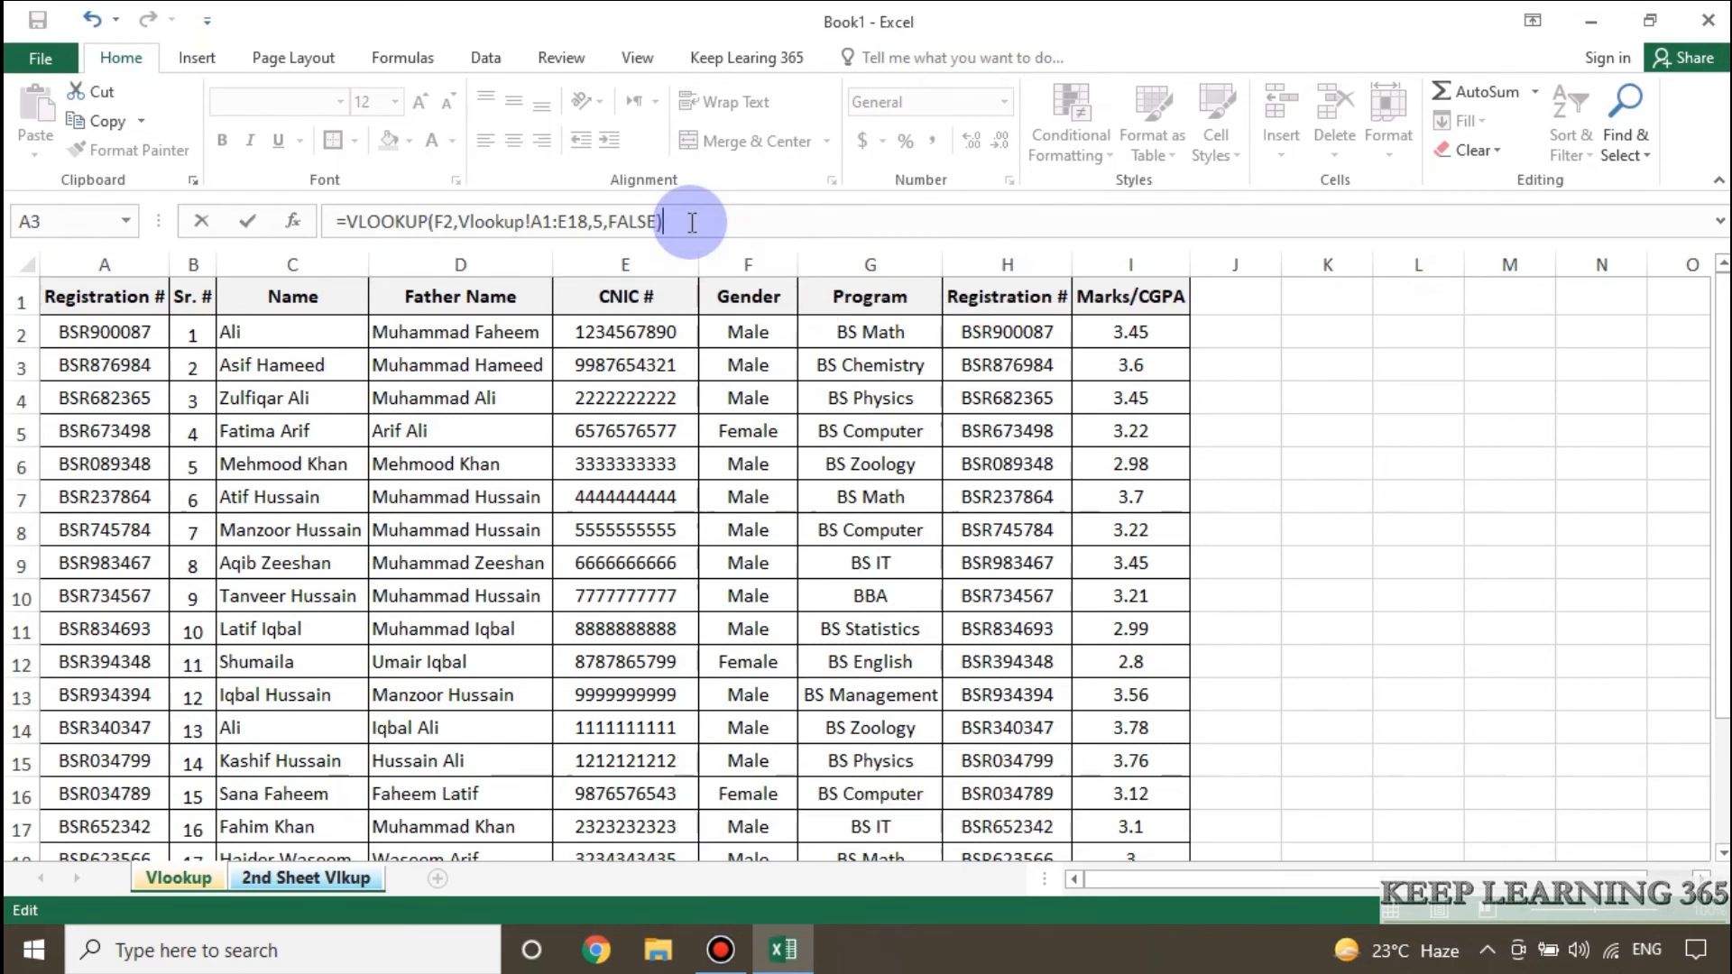
key(Return)
Widen the CNIC column slightly and centre the lookup result in G2.
drag(908, 263, 928, 262)
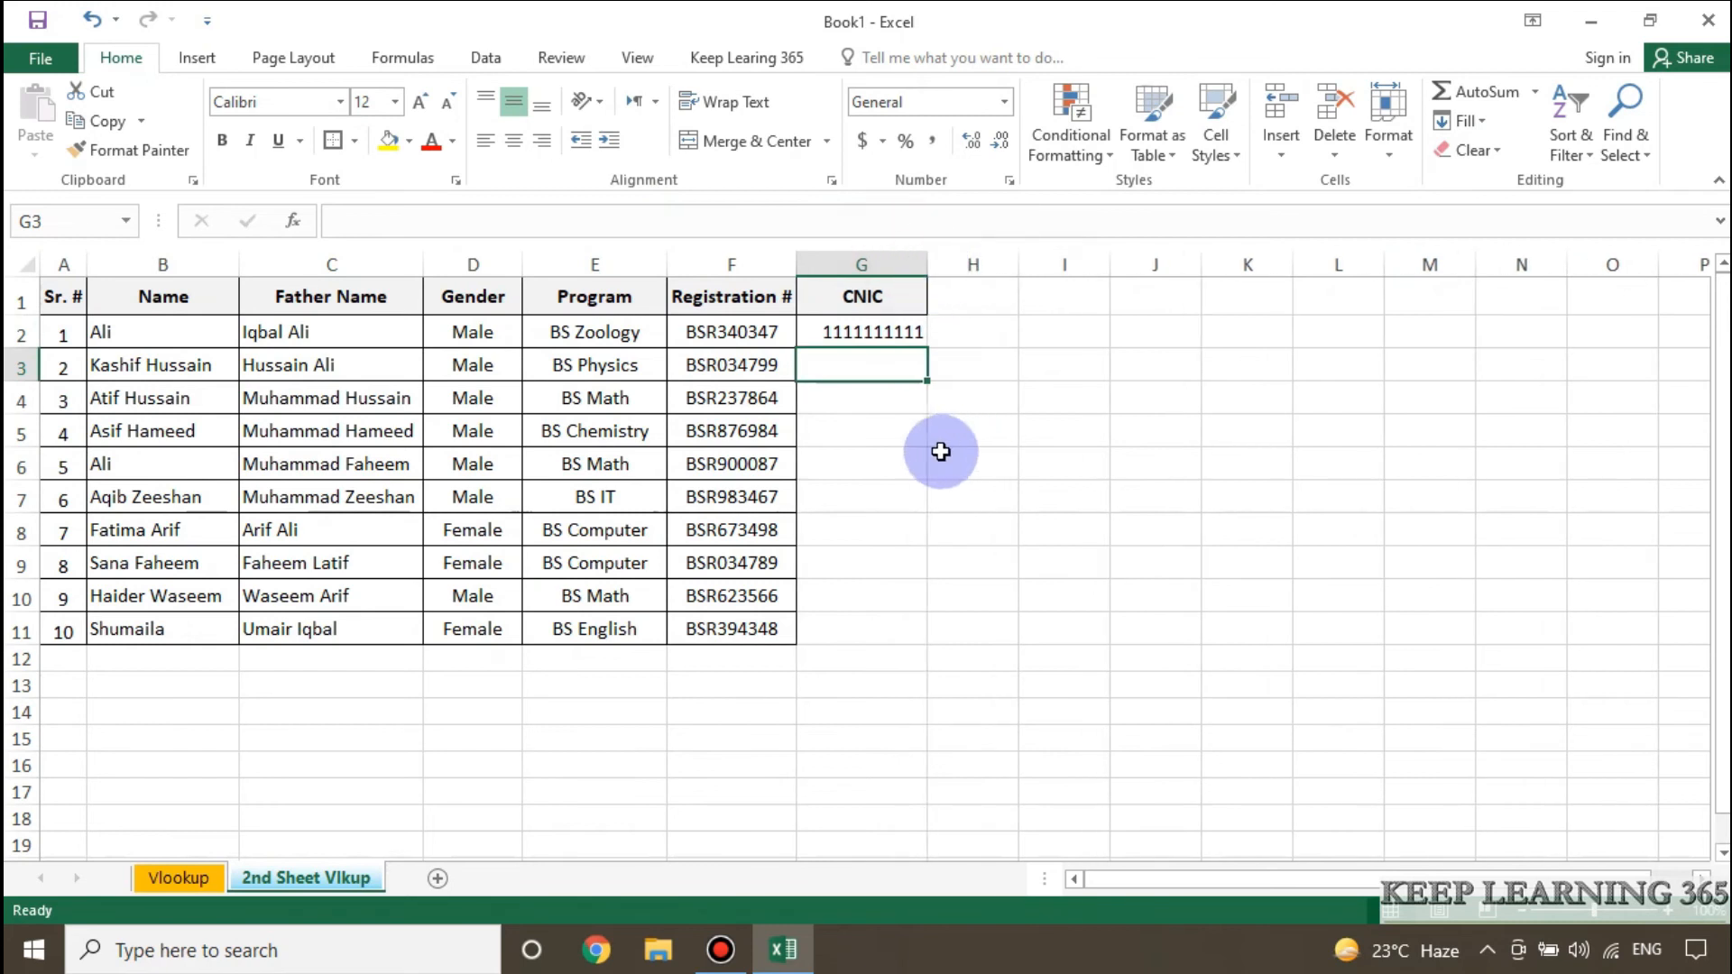
click(854, 330)
click(513, 140)
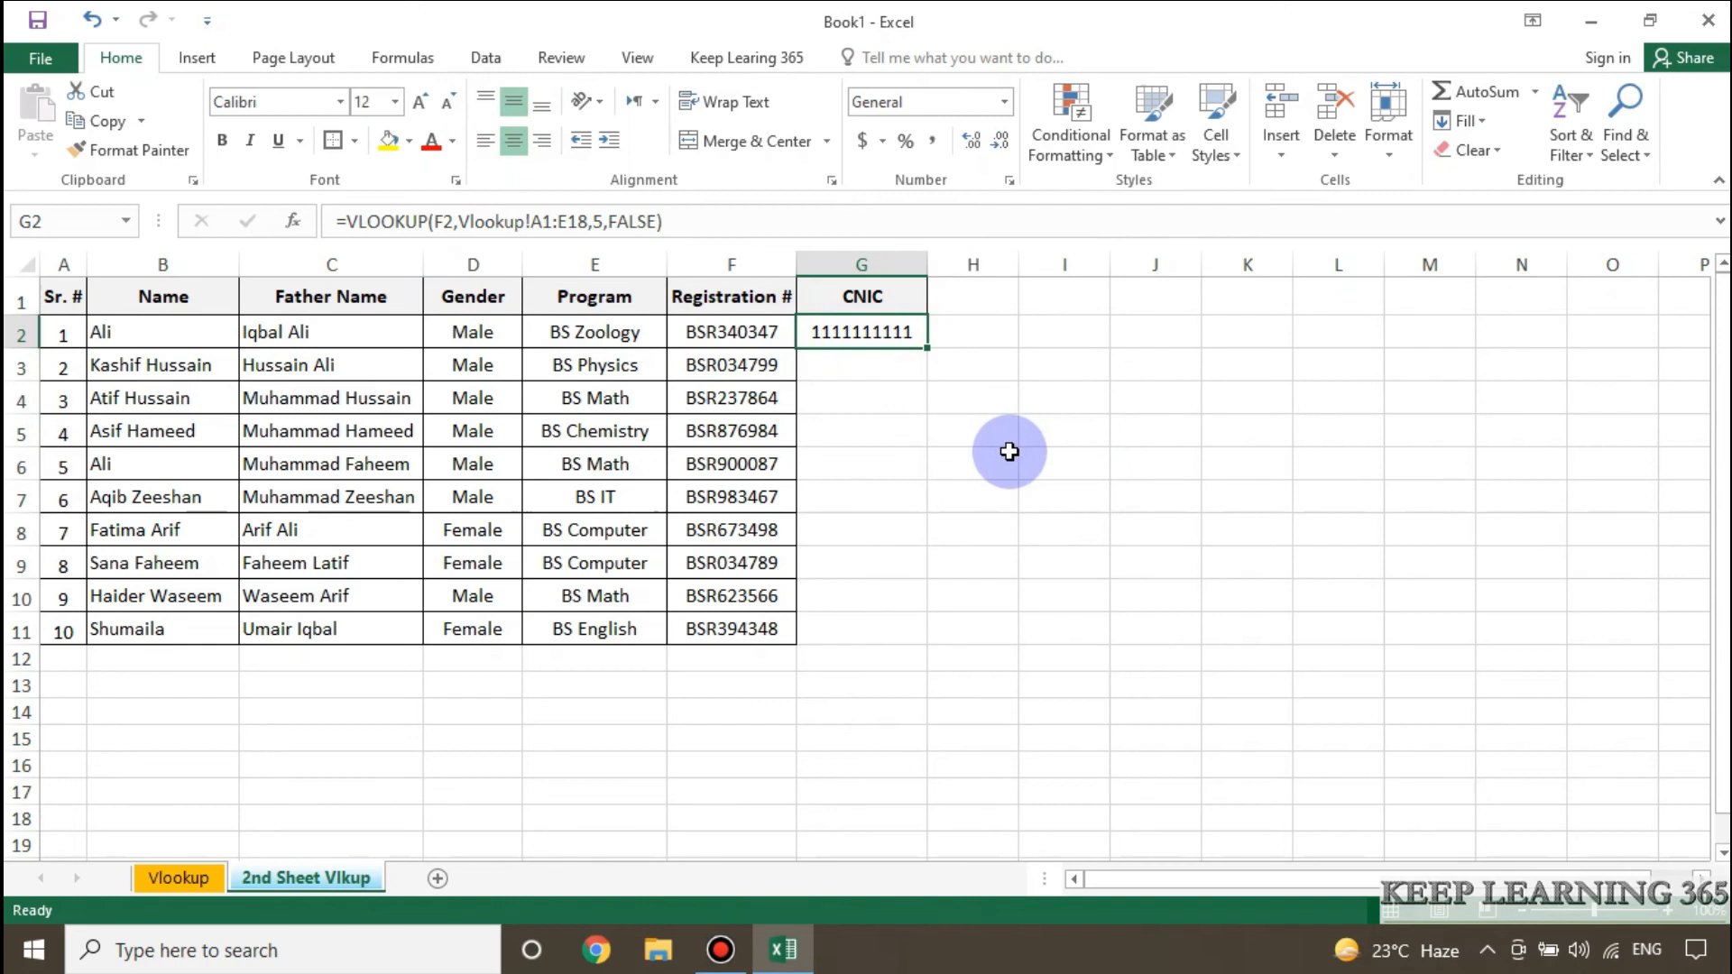
Make the table range in the G2 VLOOKUP formula absolute as Vlookup!$A$1:$E$18.
click(692, 224)
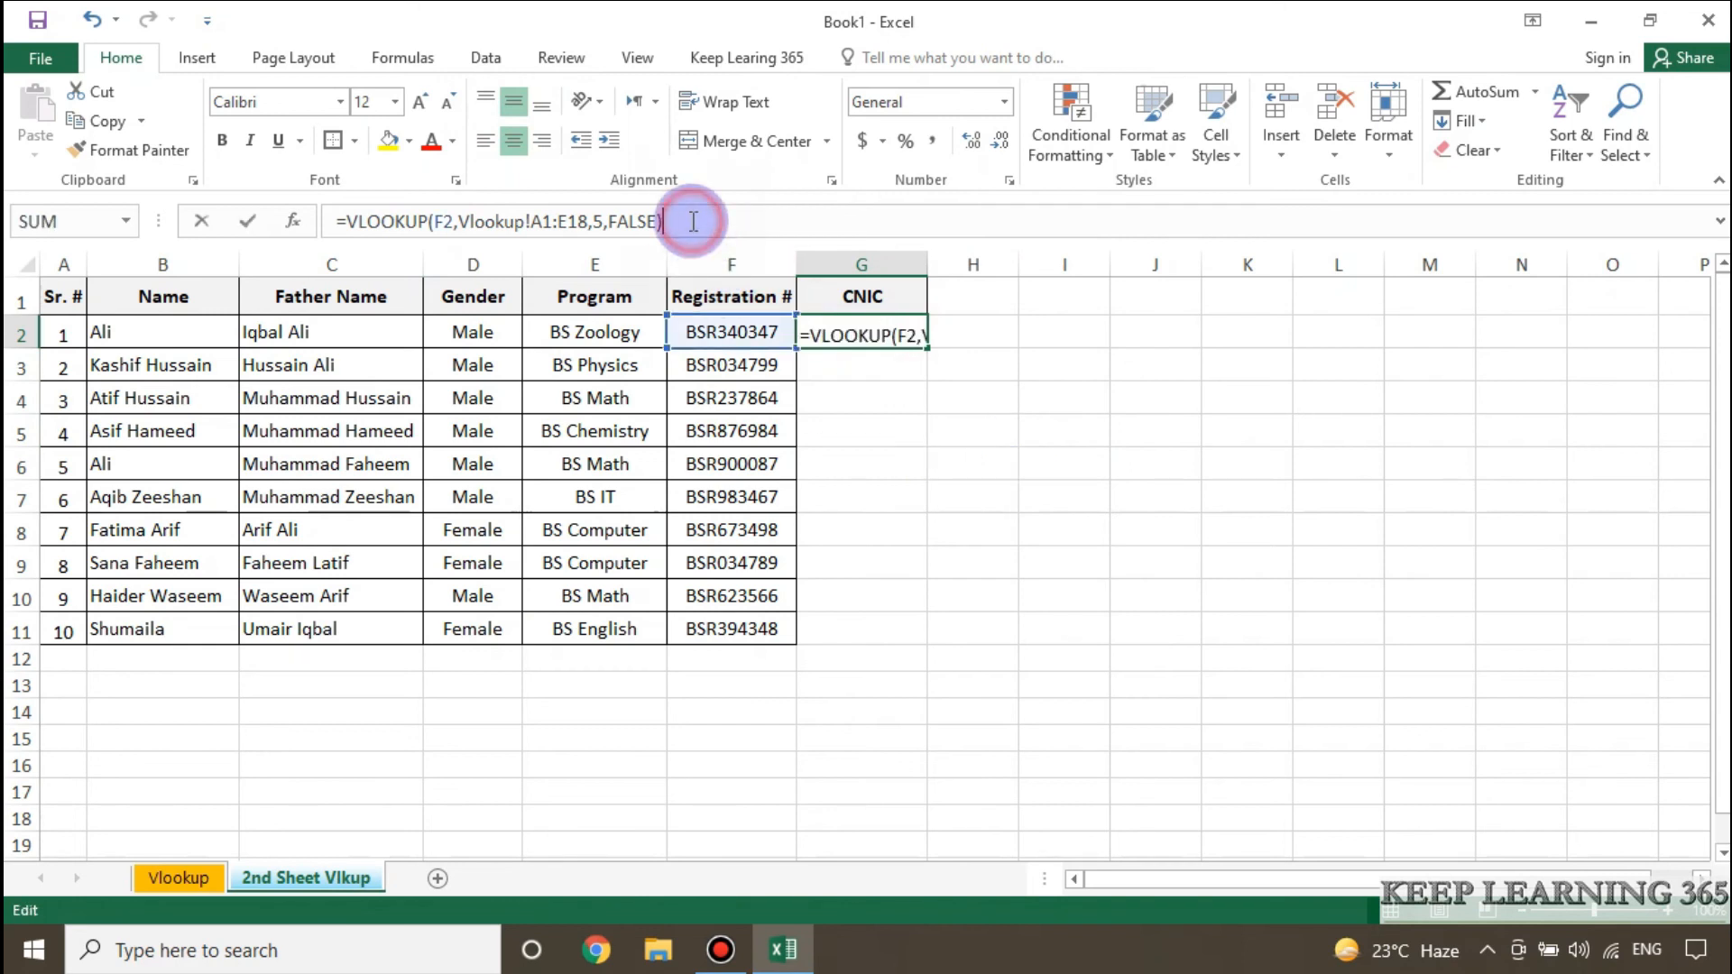
click(533, 221)
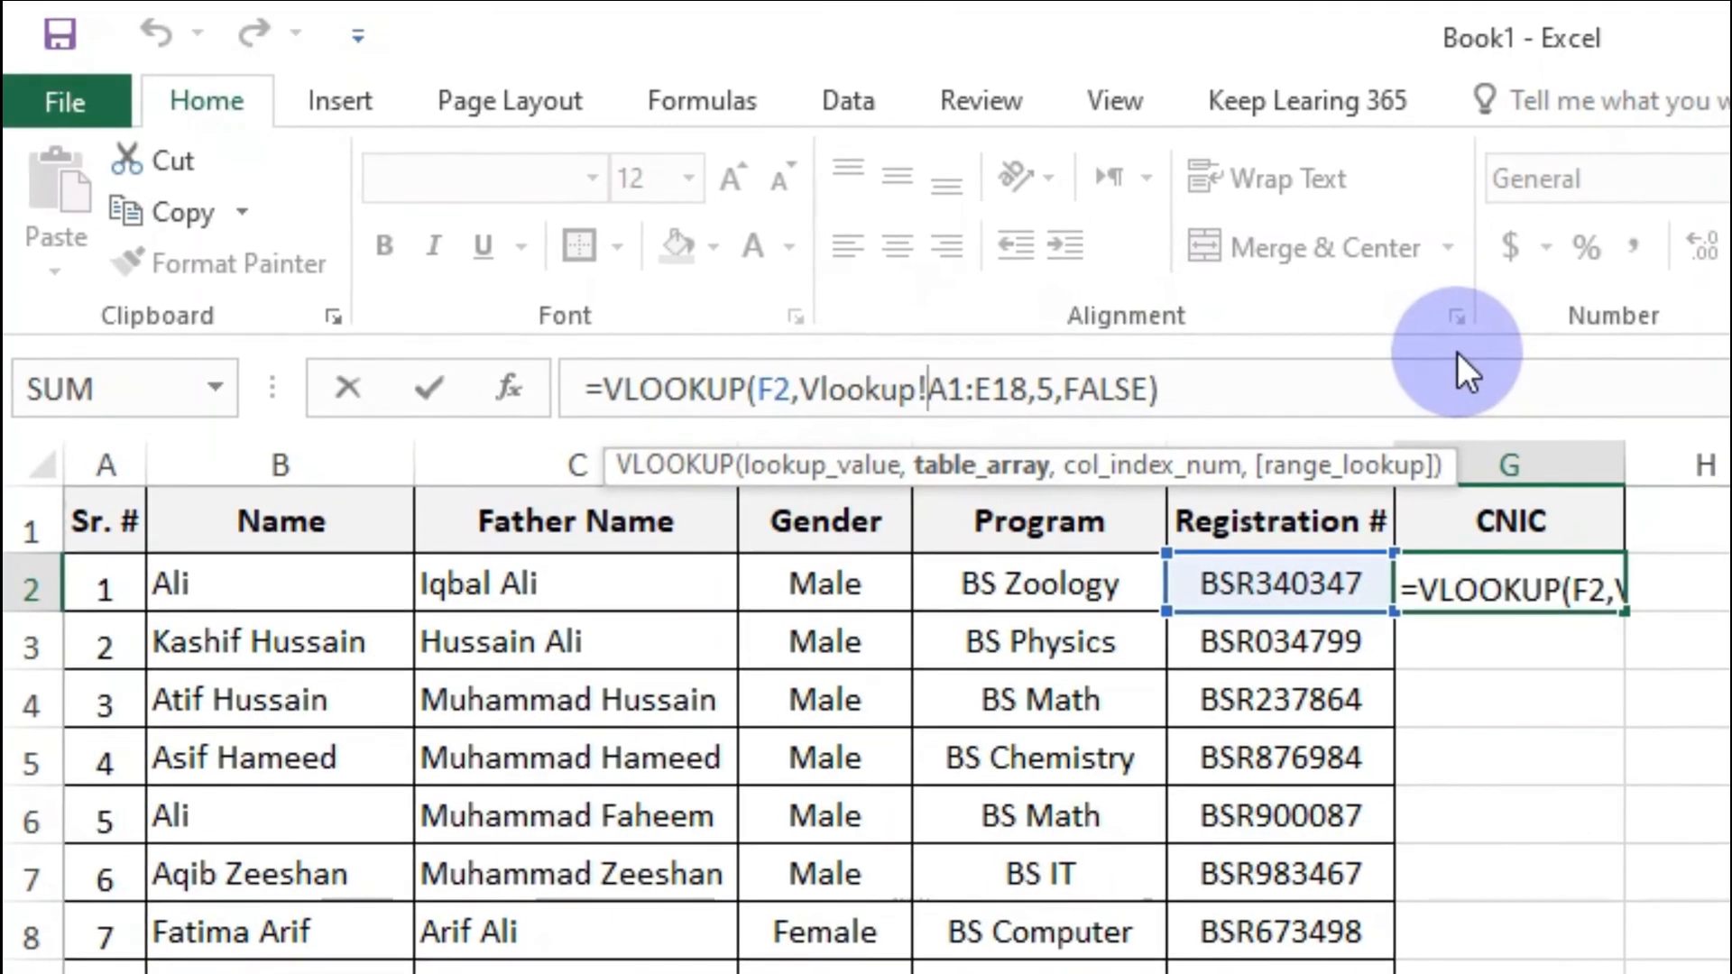
key(F4)
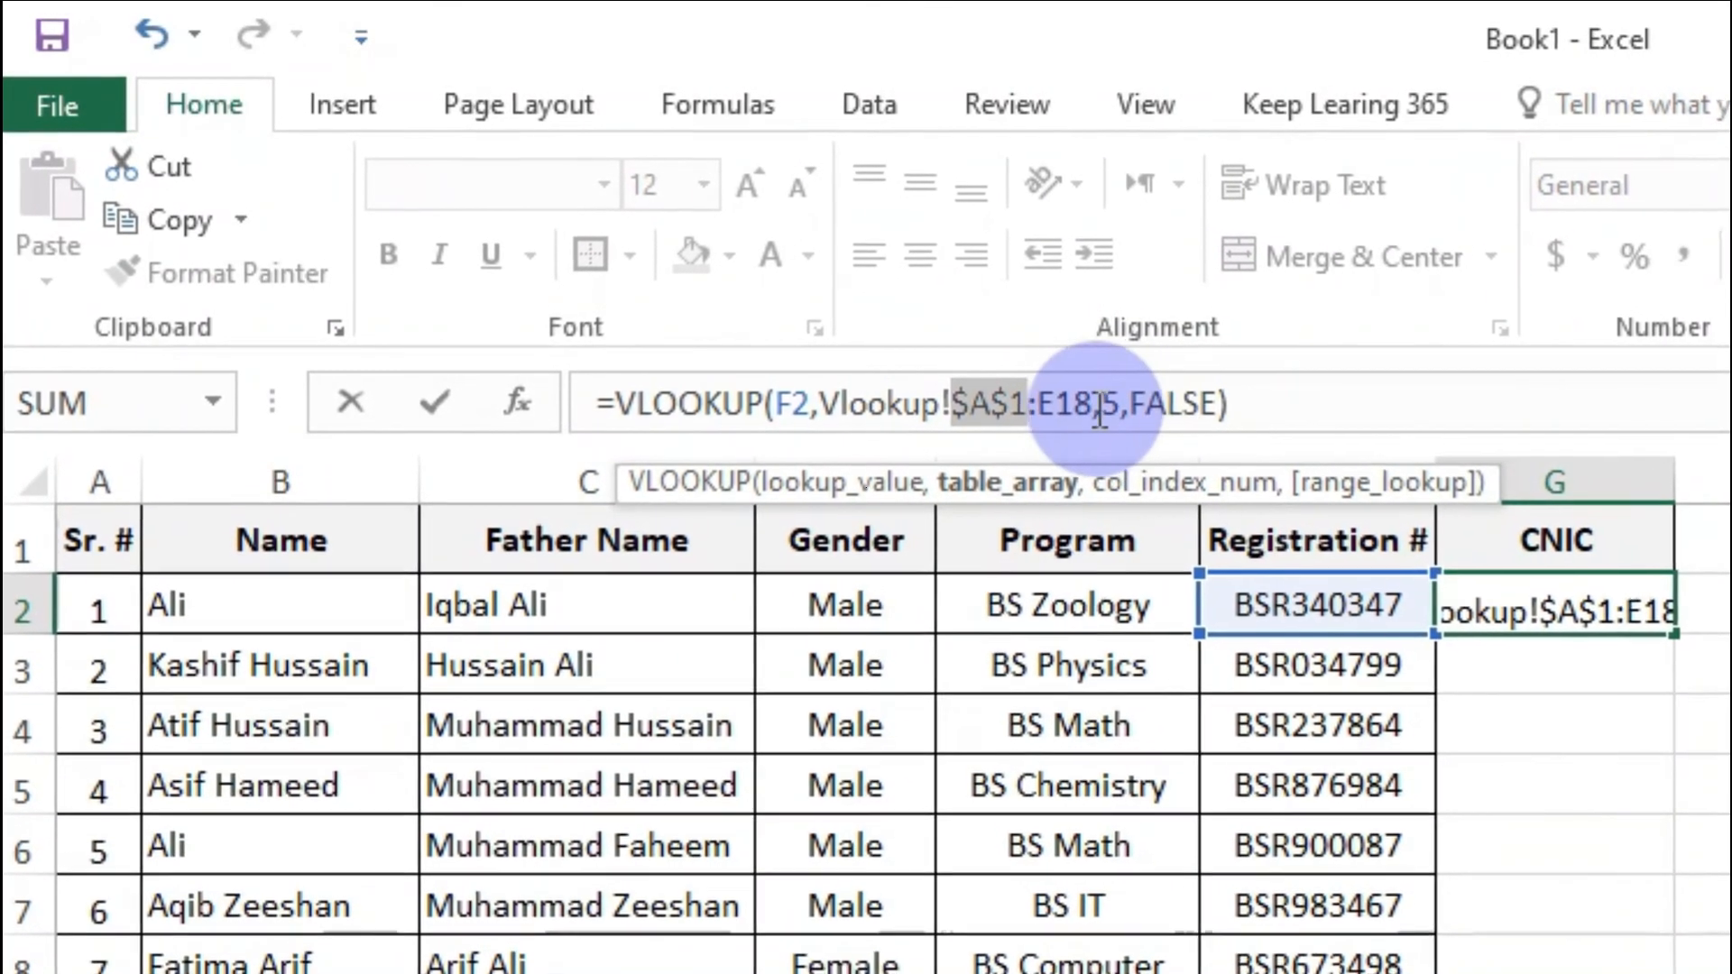
click(1038, 403)
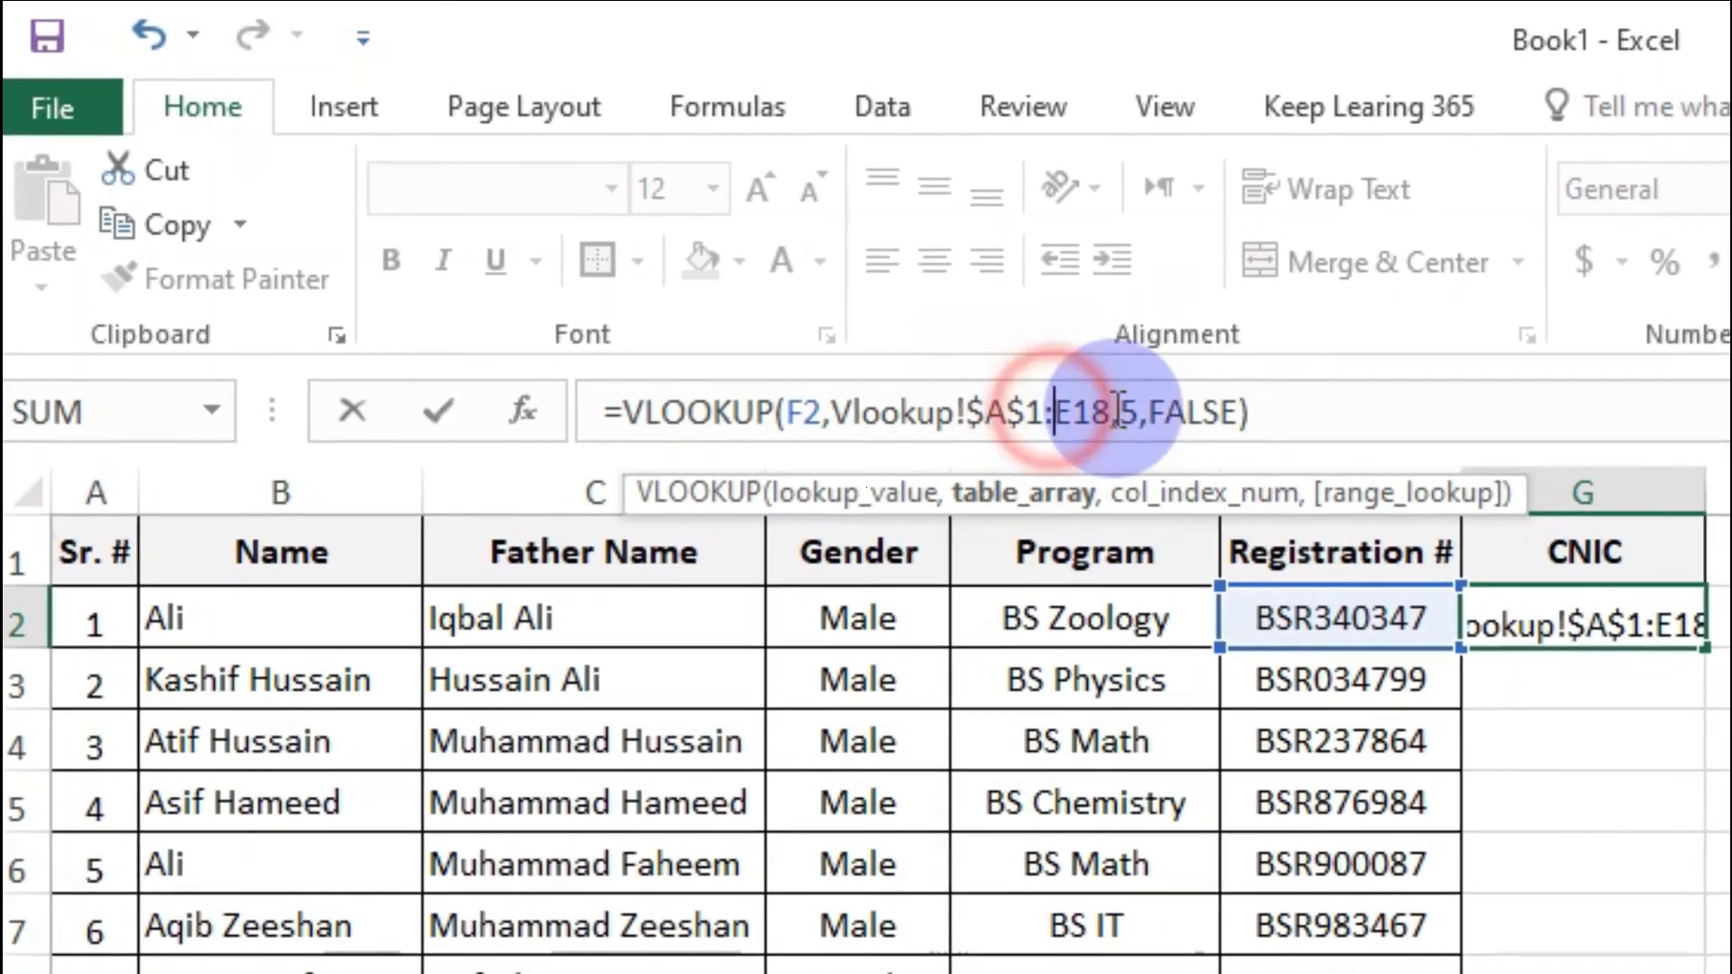
key(F4)
click(1494, 421)
key(Return)
Fill the G2 VLOOKUP formula down the CNIC column through G11.
click(1637, 663)
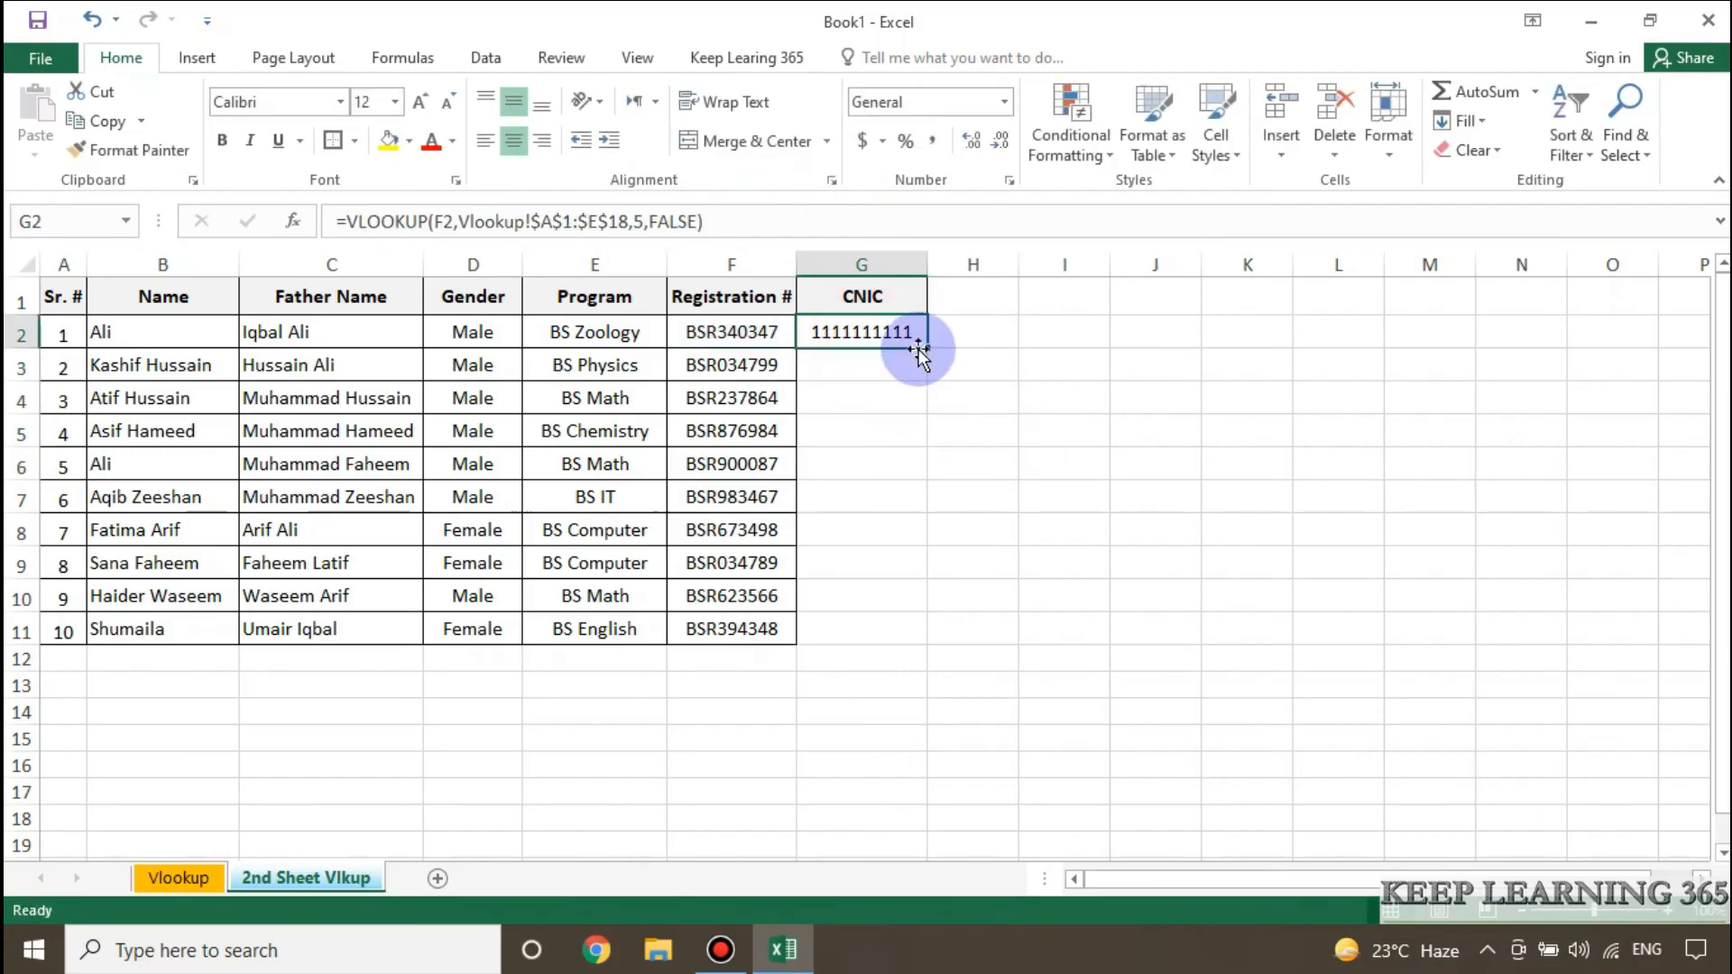
drag(926, 351, 893, 632)
click(1163, 401)
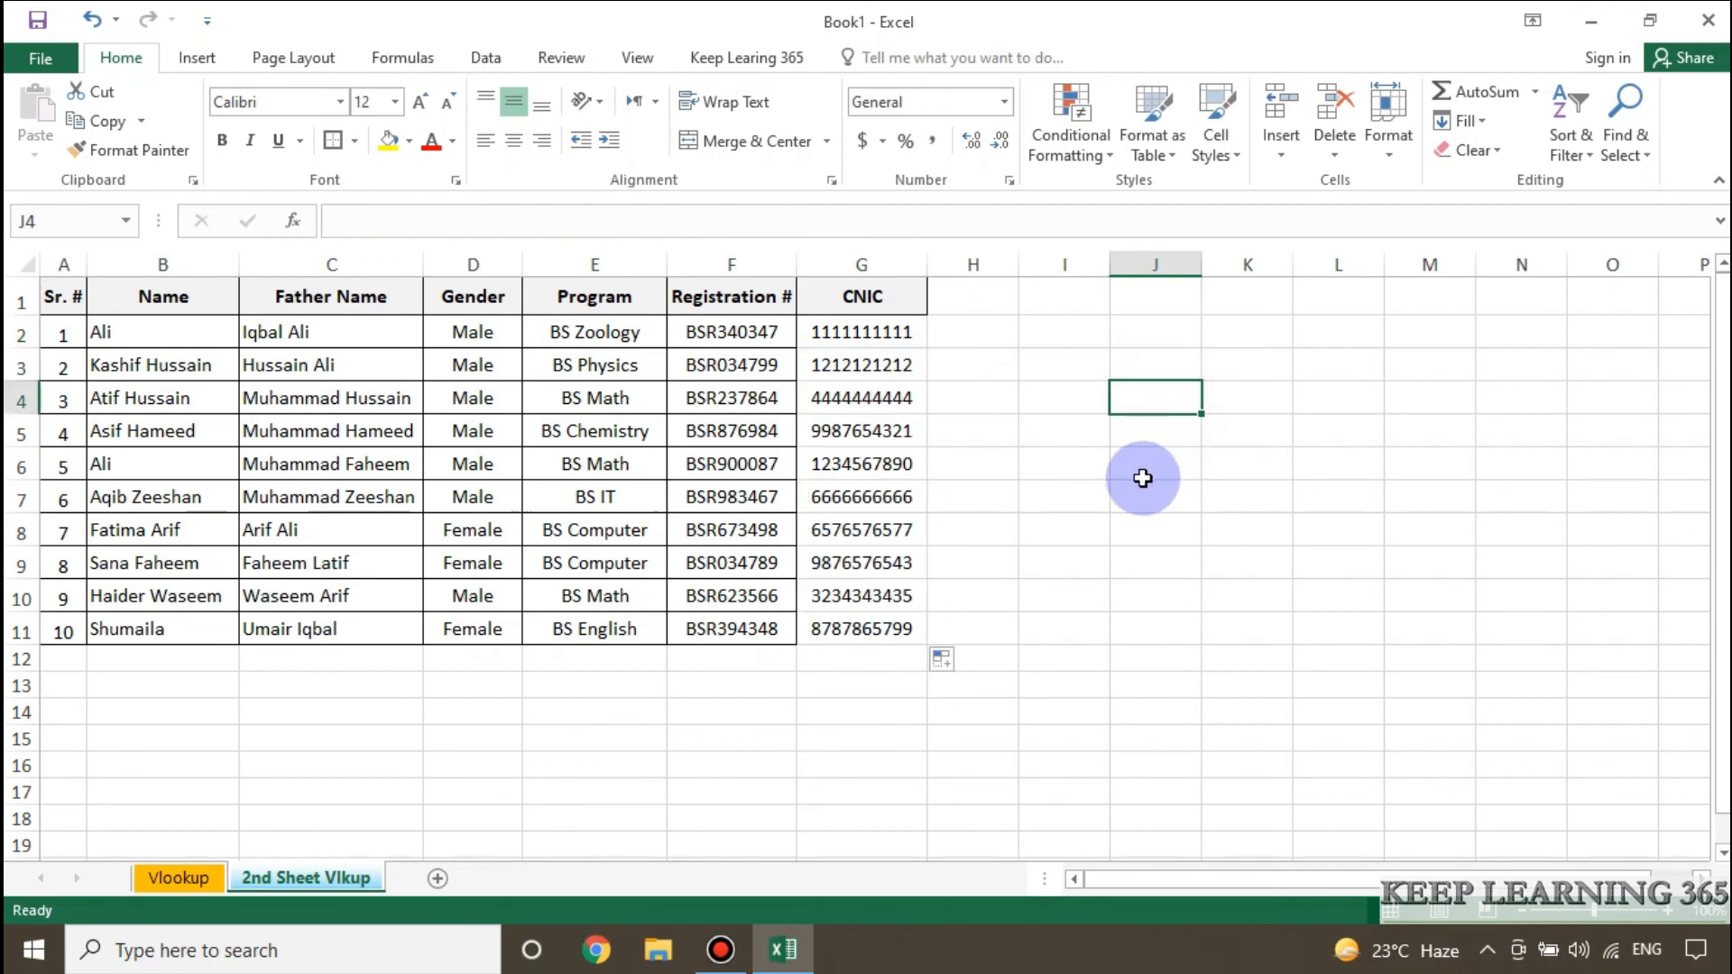